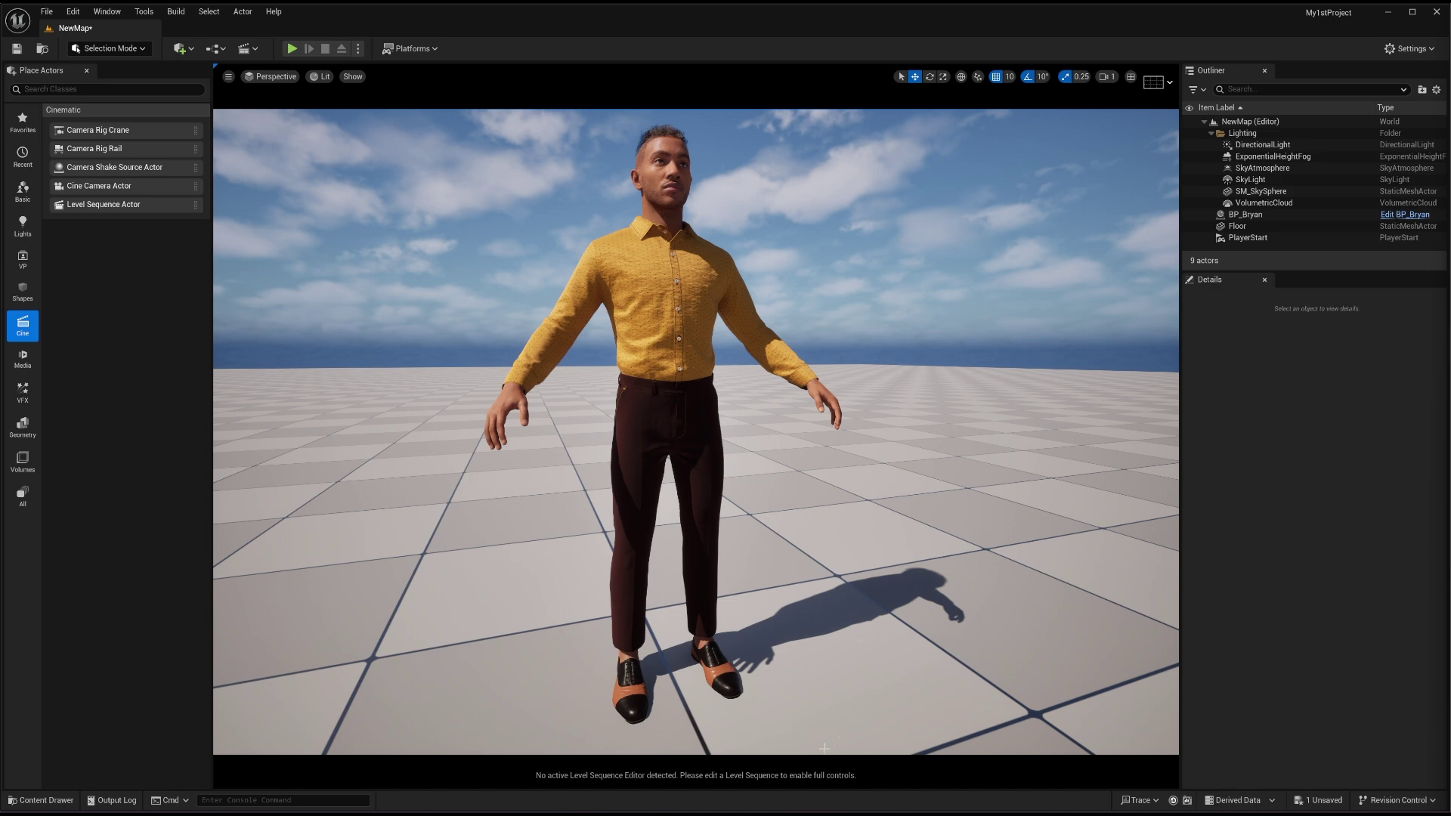
- Open the Windows Start menu over the Unreal Editor level with BP_Bryan
key("super")
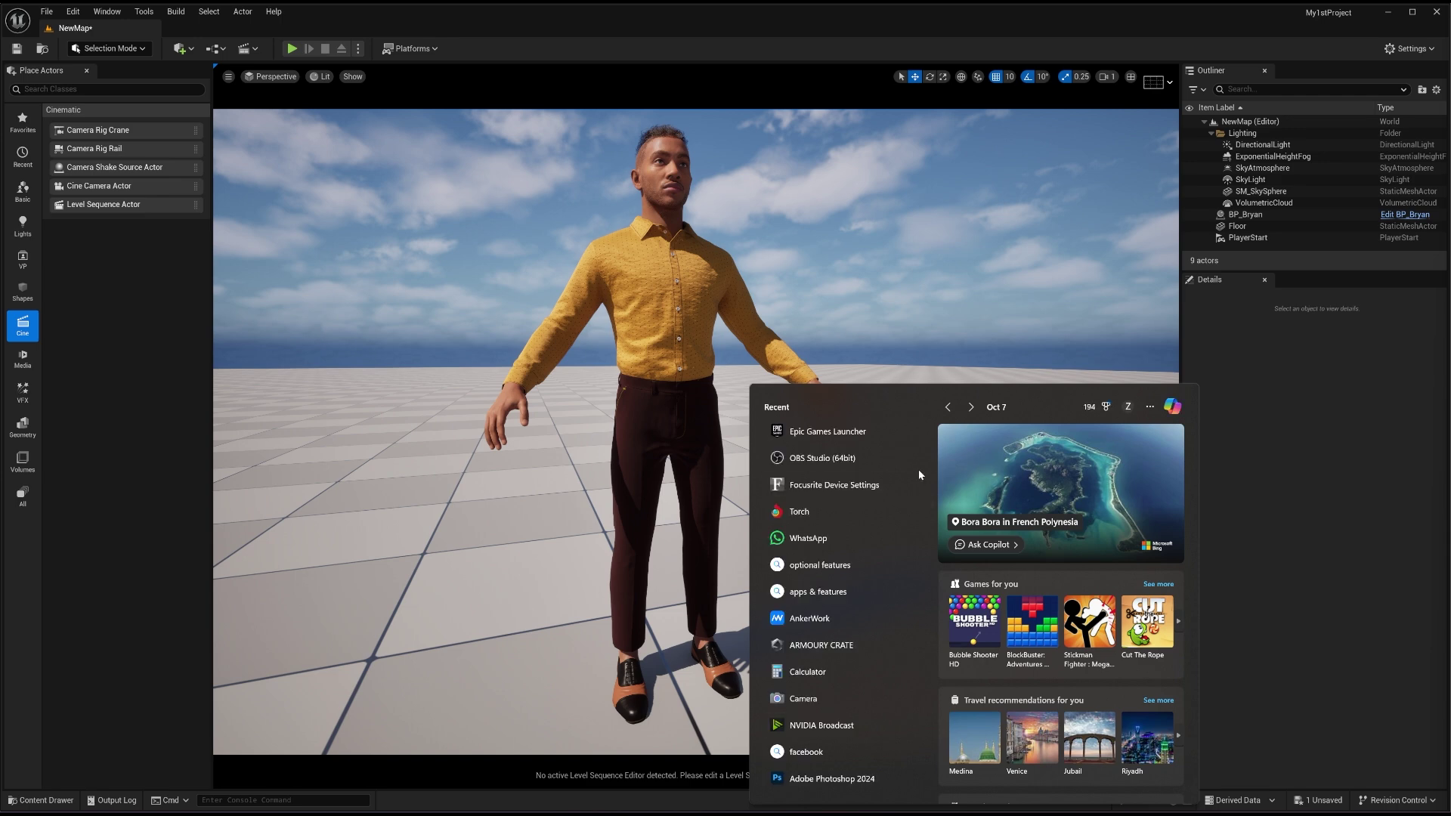
- Launch Epic Games Launcher by searching 'epic' and show its Library of engines and projects
type("epic")
left_click(851, 474)
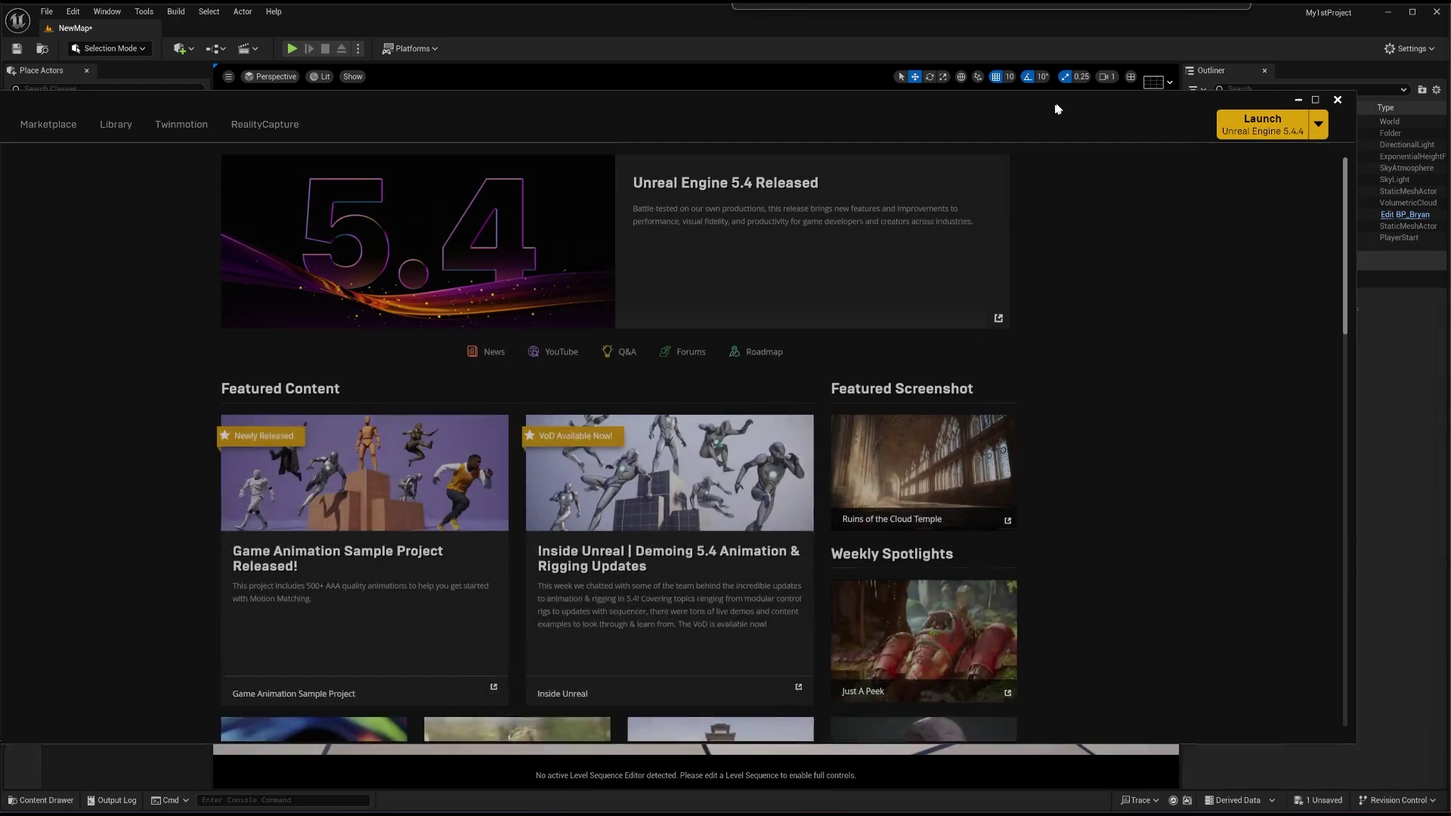
left_click_drag(1056, 109, 1091, 88)
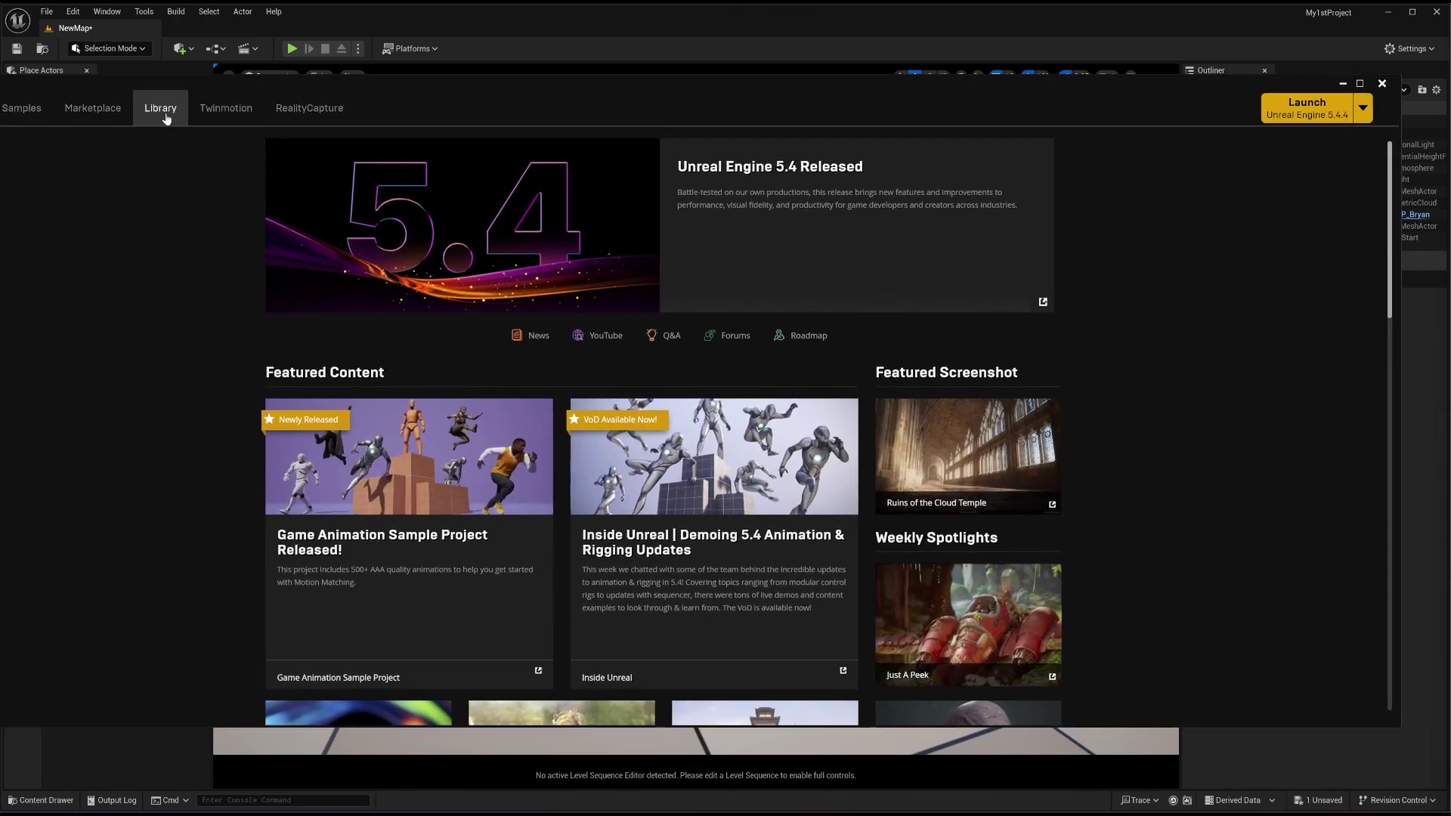
left_click(166, 118)
left_click_drag(400, 88, 460, 81)
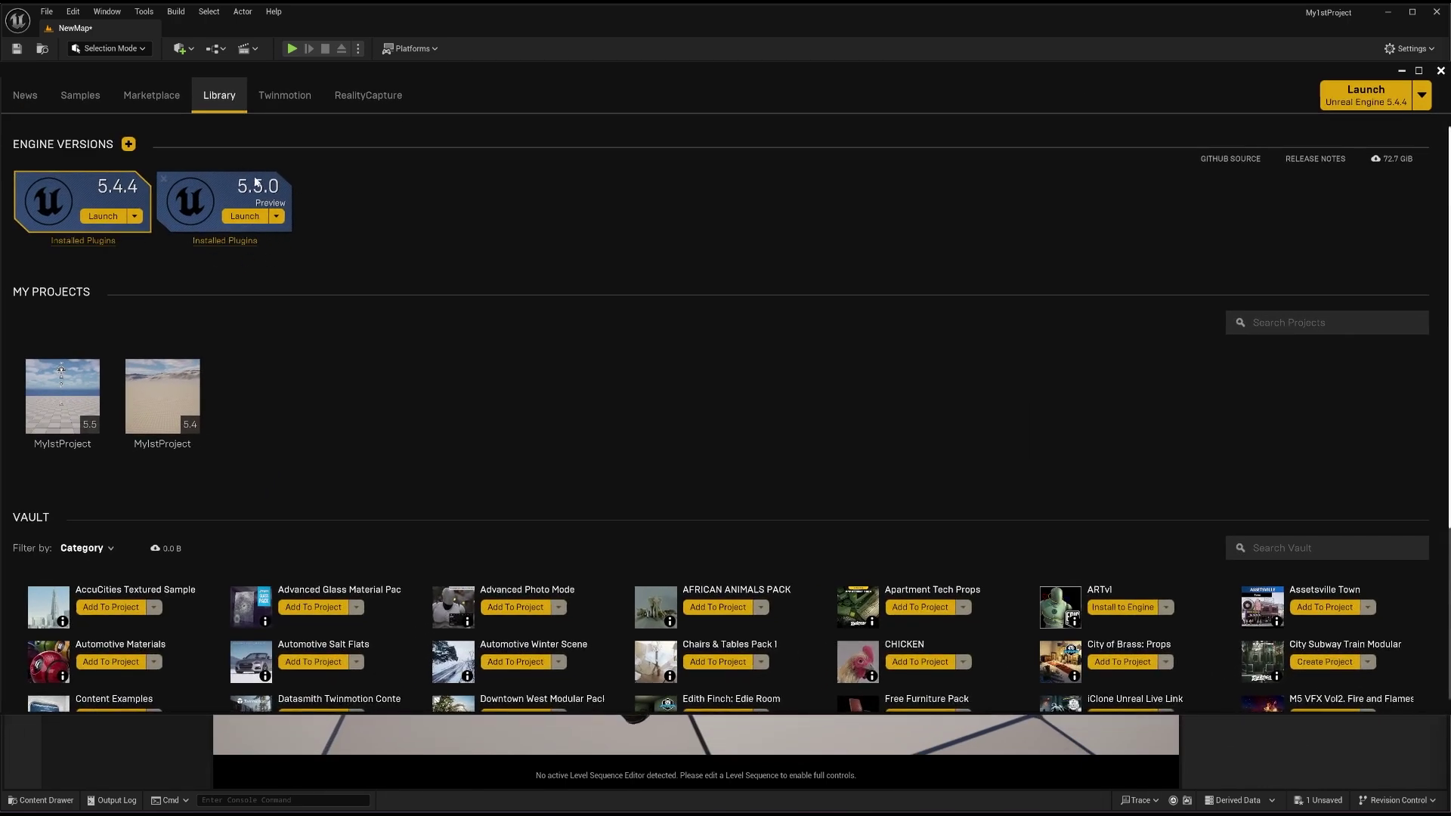
- Add a 5.3.2 engine version slot in the Library, then discard it
mouse_move(64, 149)
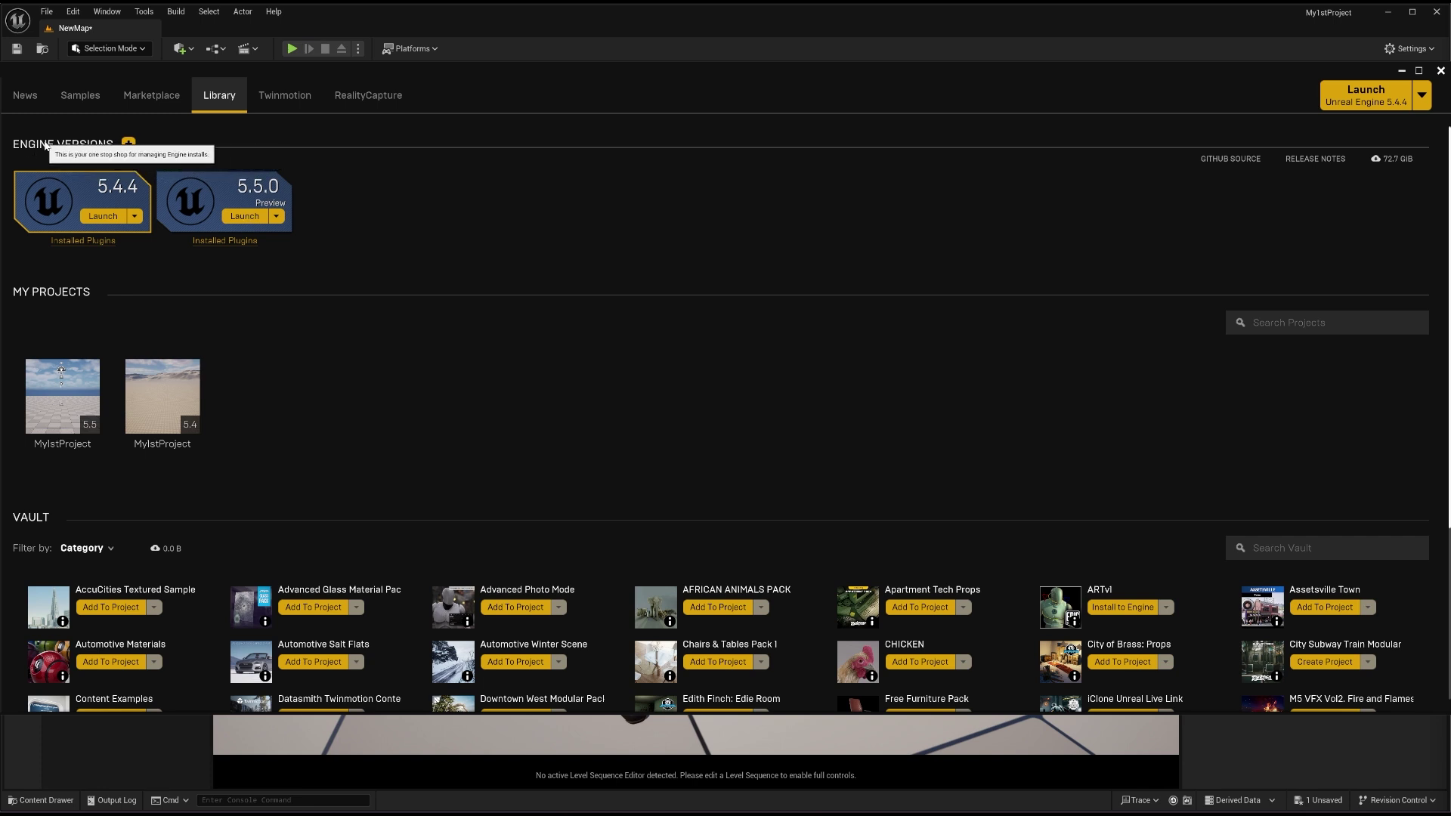
left_click(129, 143)
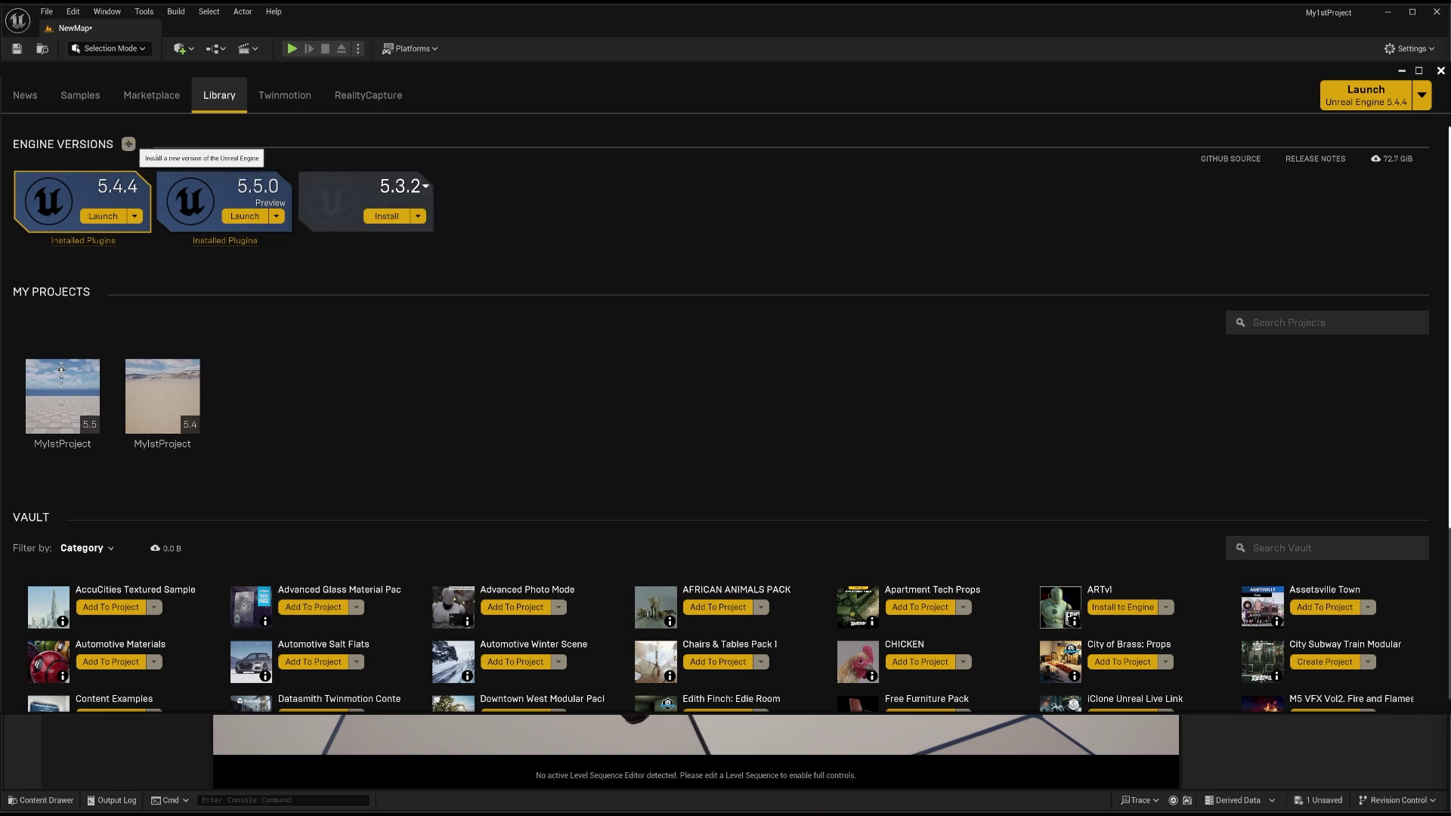
left_click(426, 188)
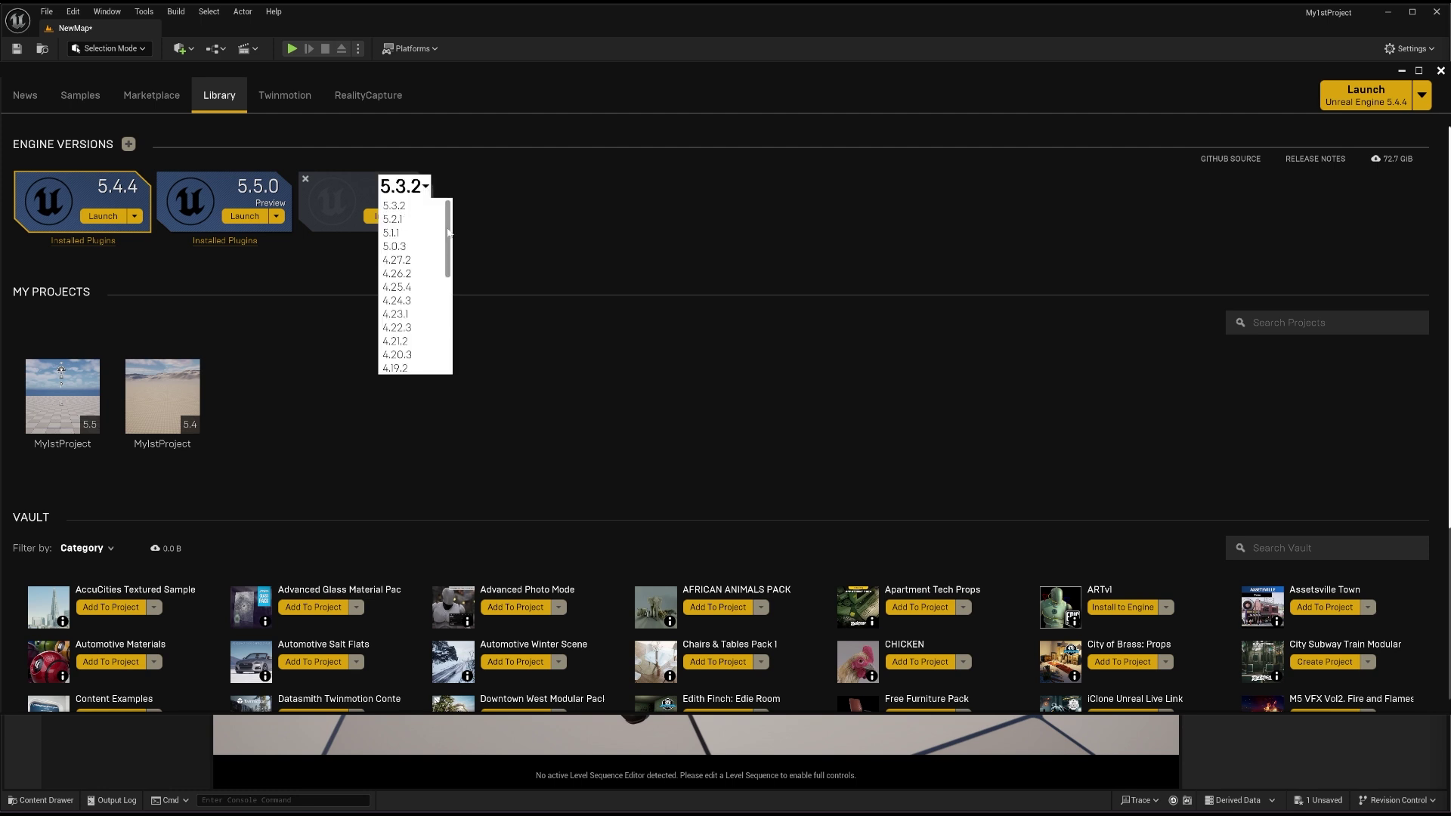
left_click(520, 231)
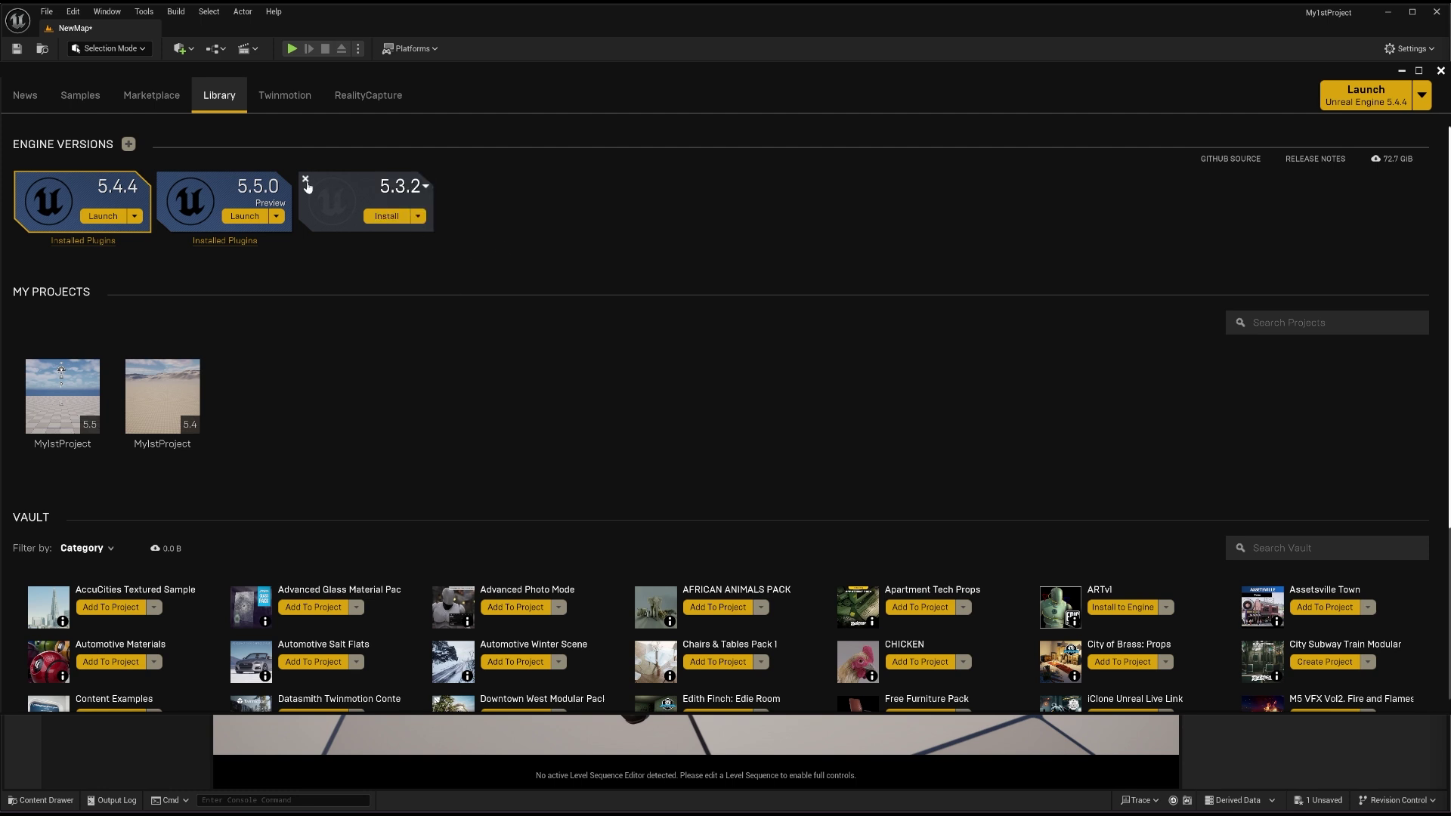
left_click(306, 180)
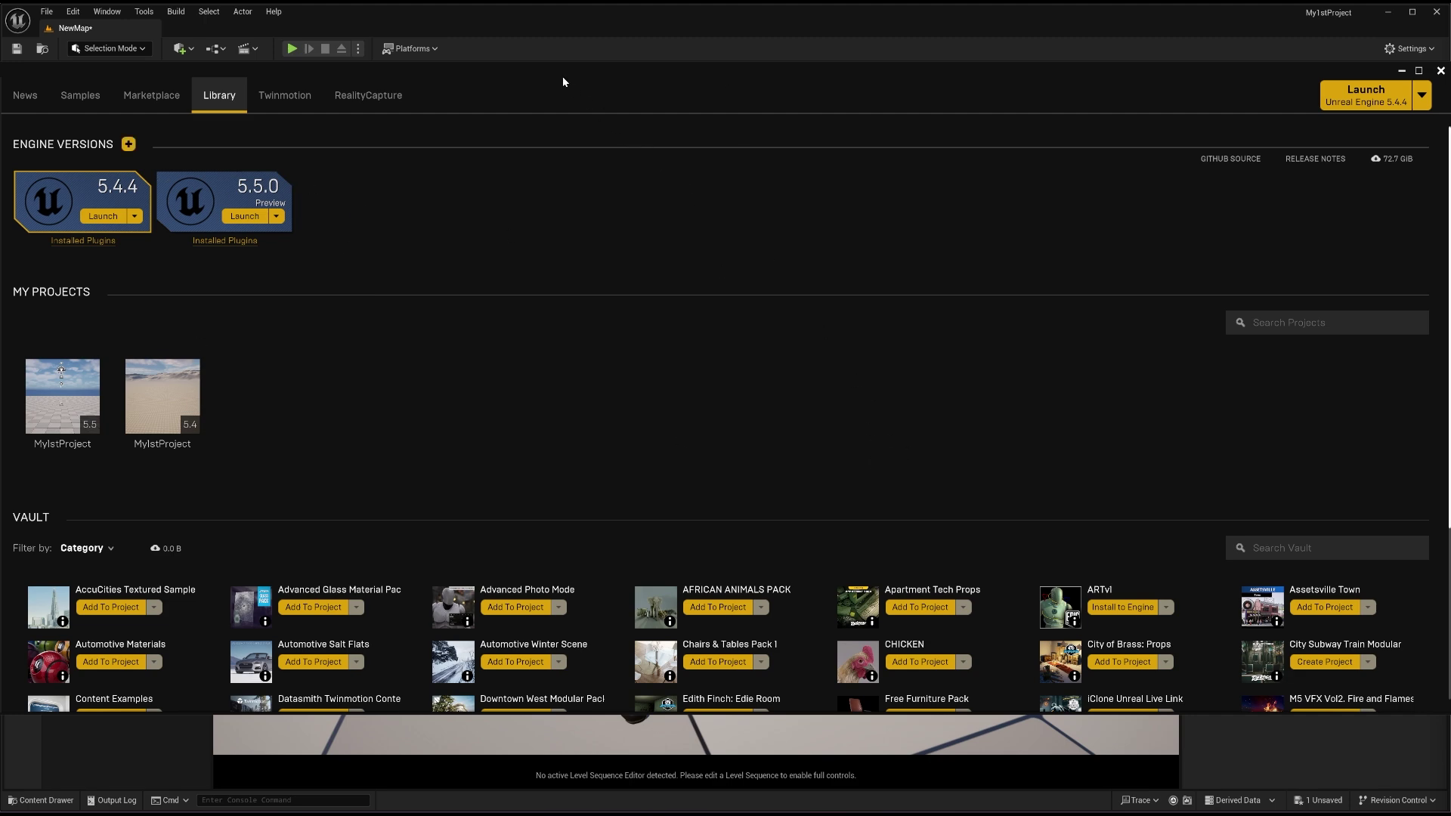
- Search the Marketplace for 'metahuman'
left_click_drag(563, 77, 696, 81)
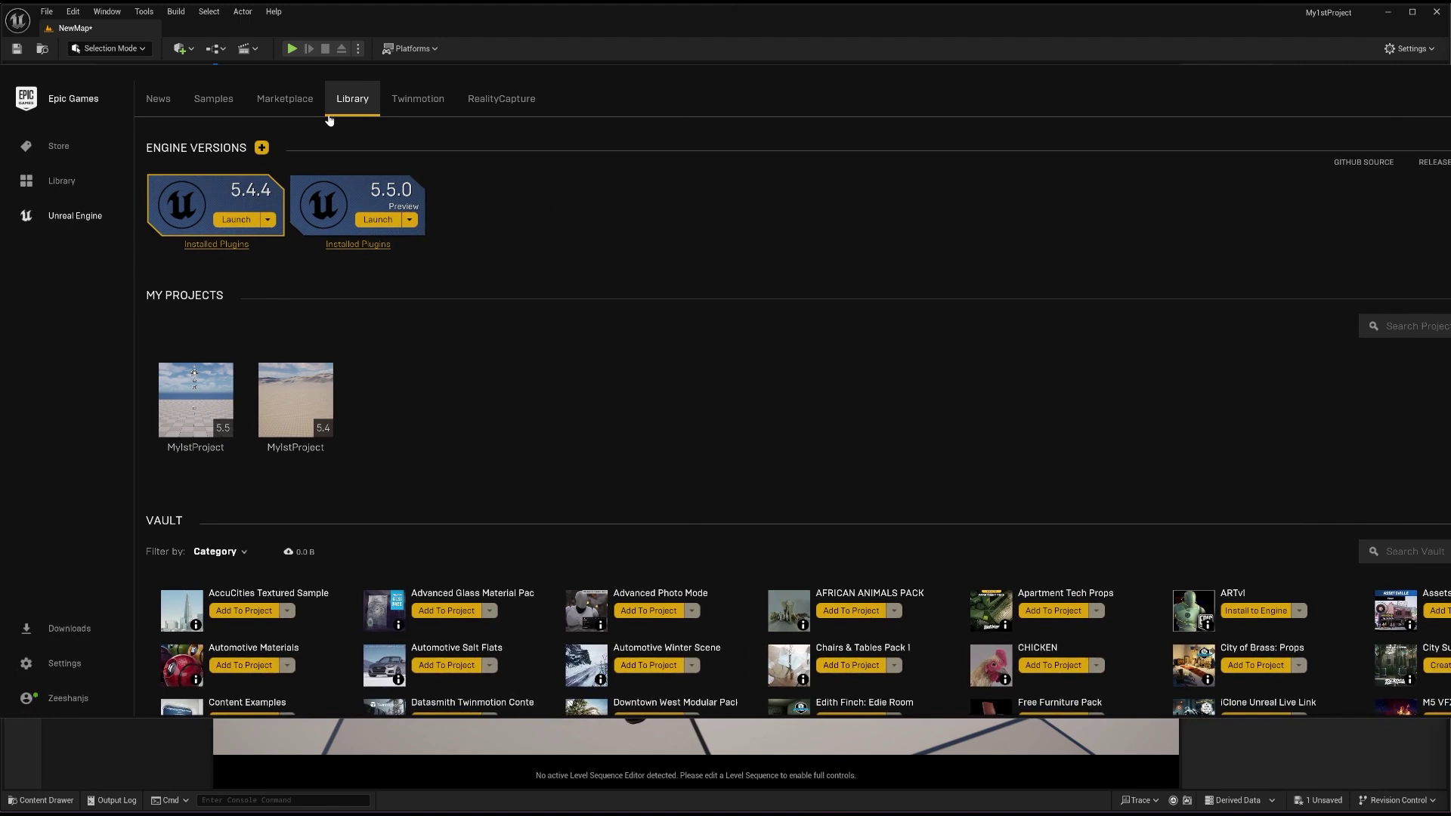
left_click(270, 100)
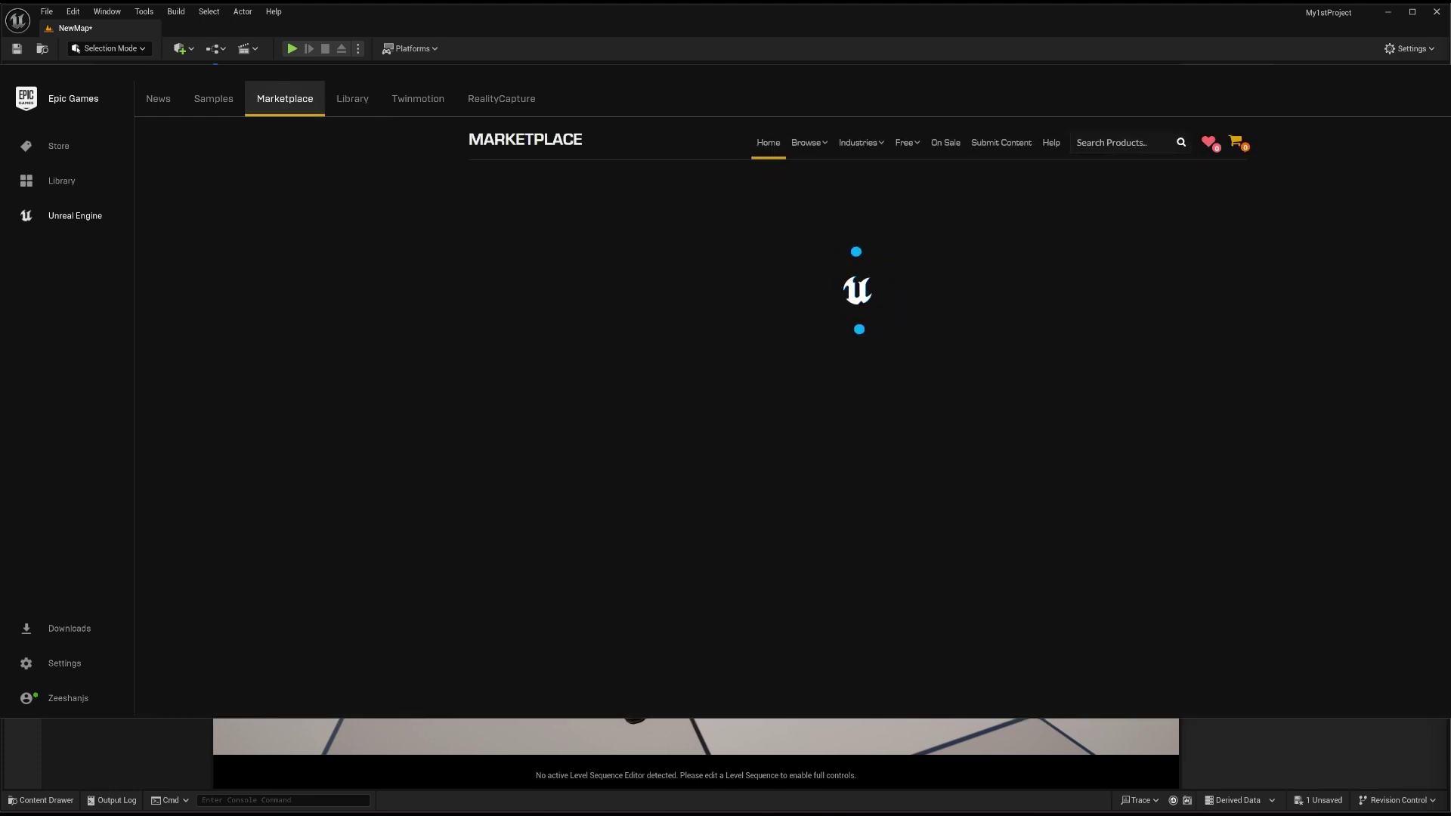
left_click_drag(1447, 295, 1302, 291)
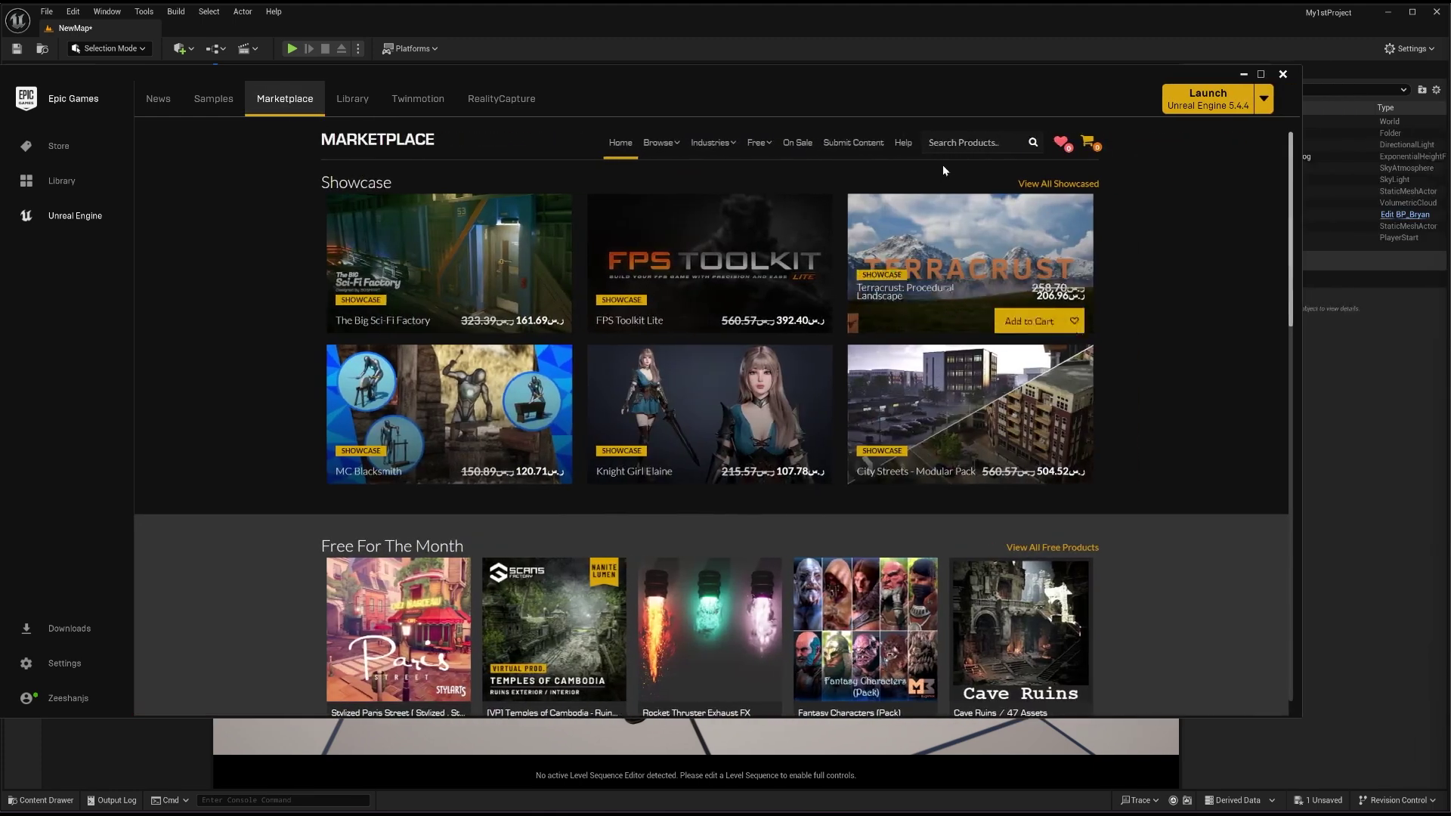
left_click(929, 143)
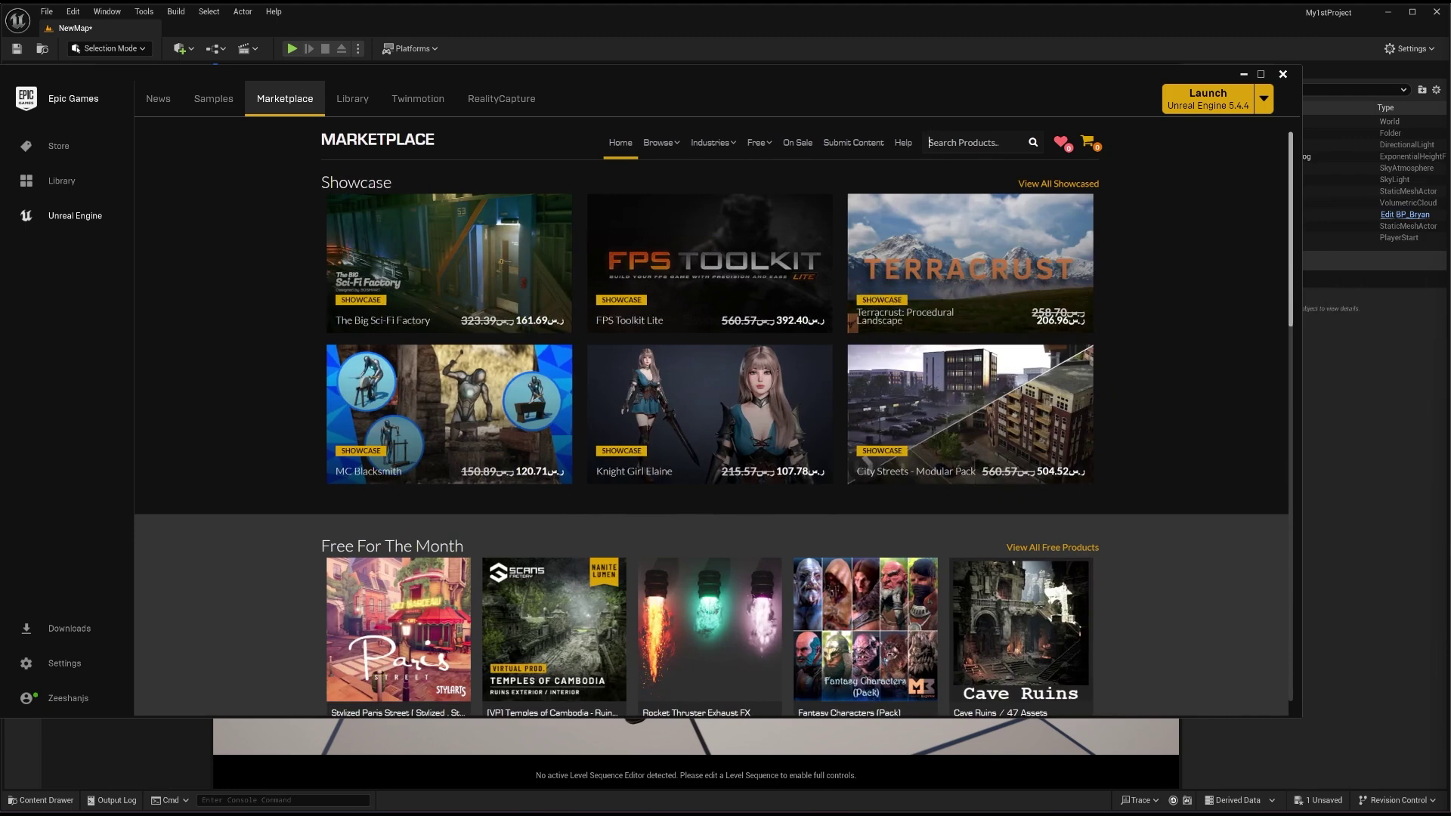
type("metahu")
key("BackSpace")
key("BackSpace")
type("msn")
key("BackSpace")
key("BackSpace")
type("an")
key("Return")
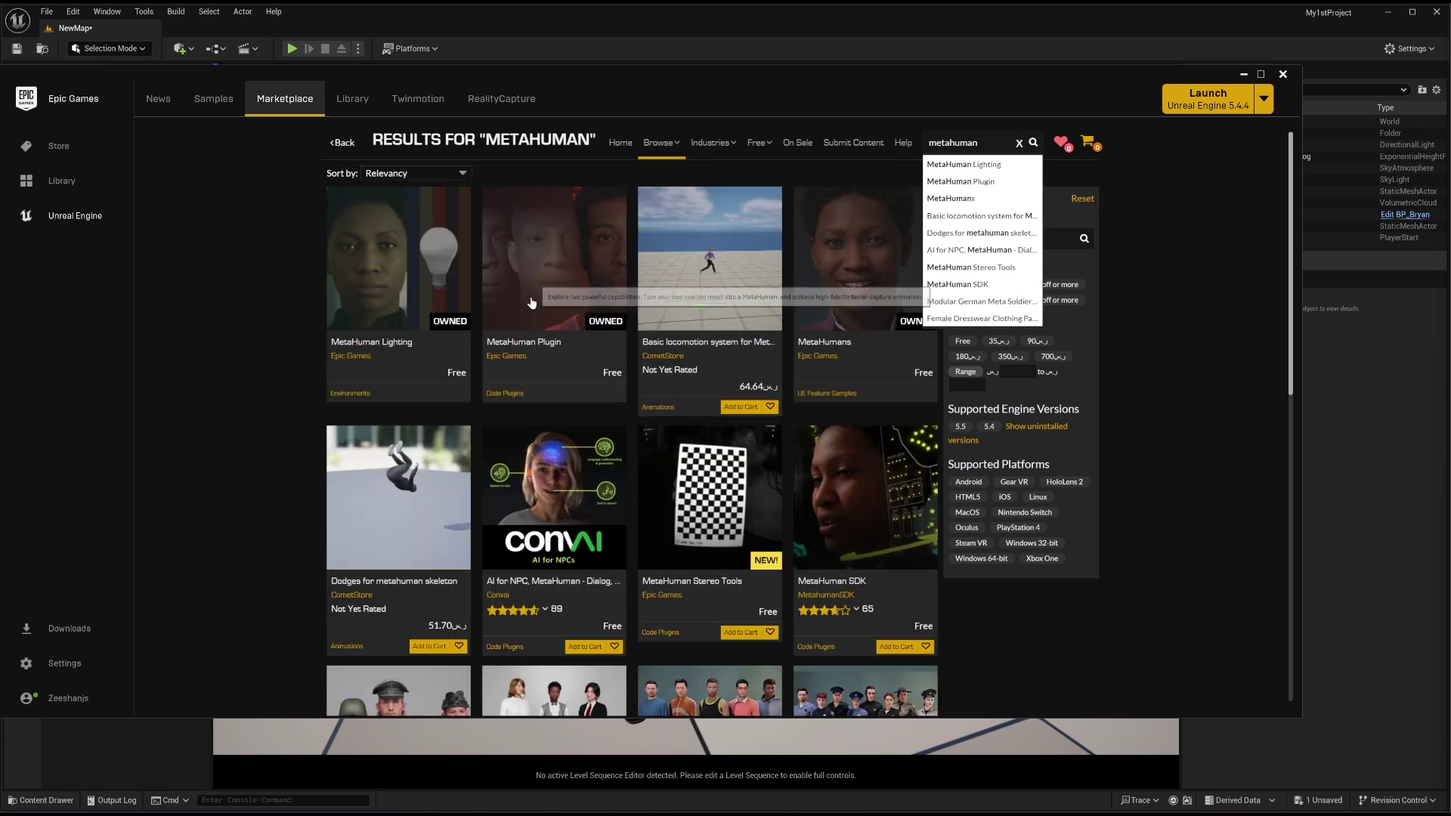
- Check that the MetaHuman Plugin is installed on all engines, then close the launcher
left_click(582, 336)
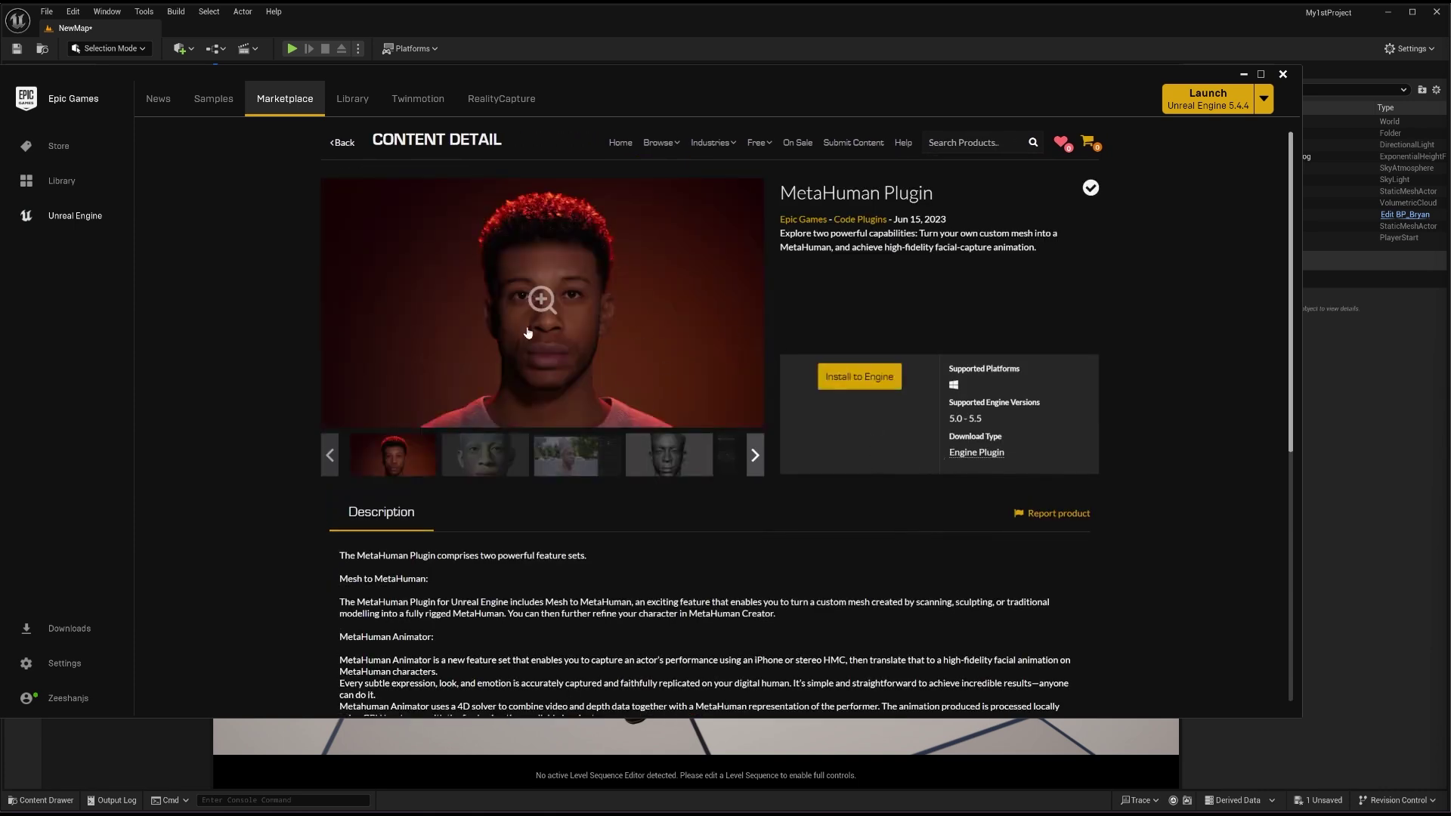
left_click(870, 384)
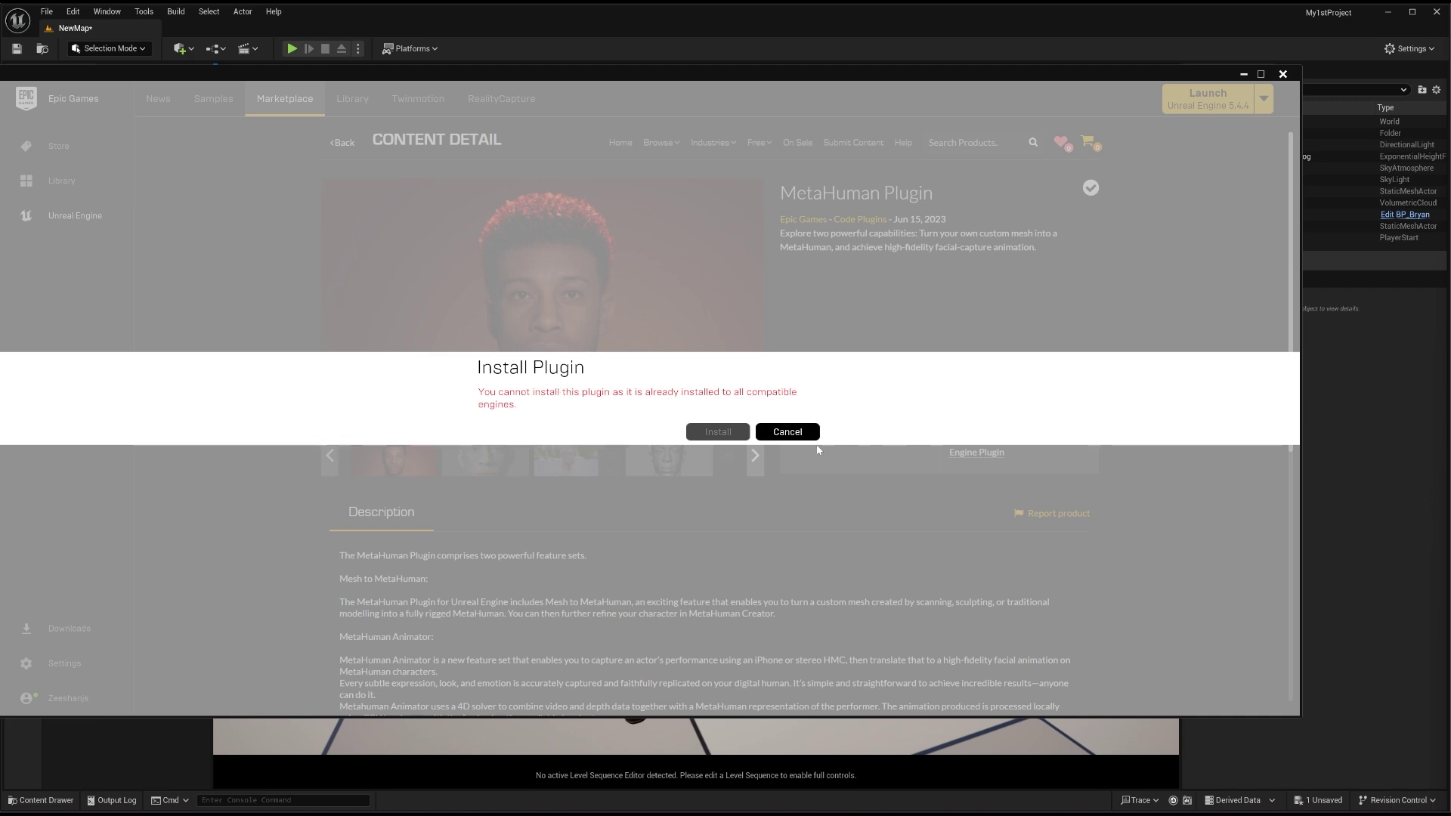
left_click(807, 434)
left_click(1283, 74)
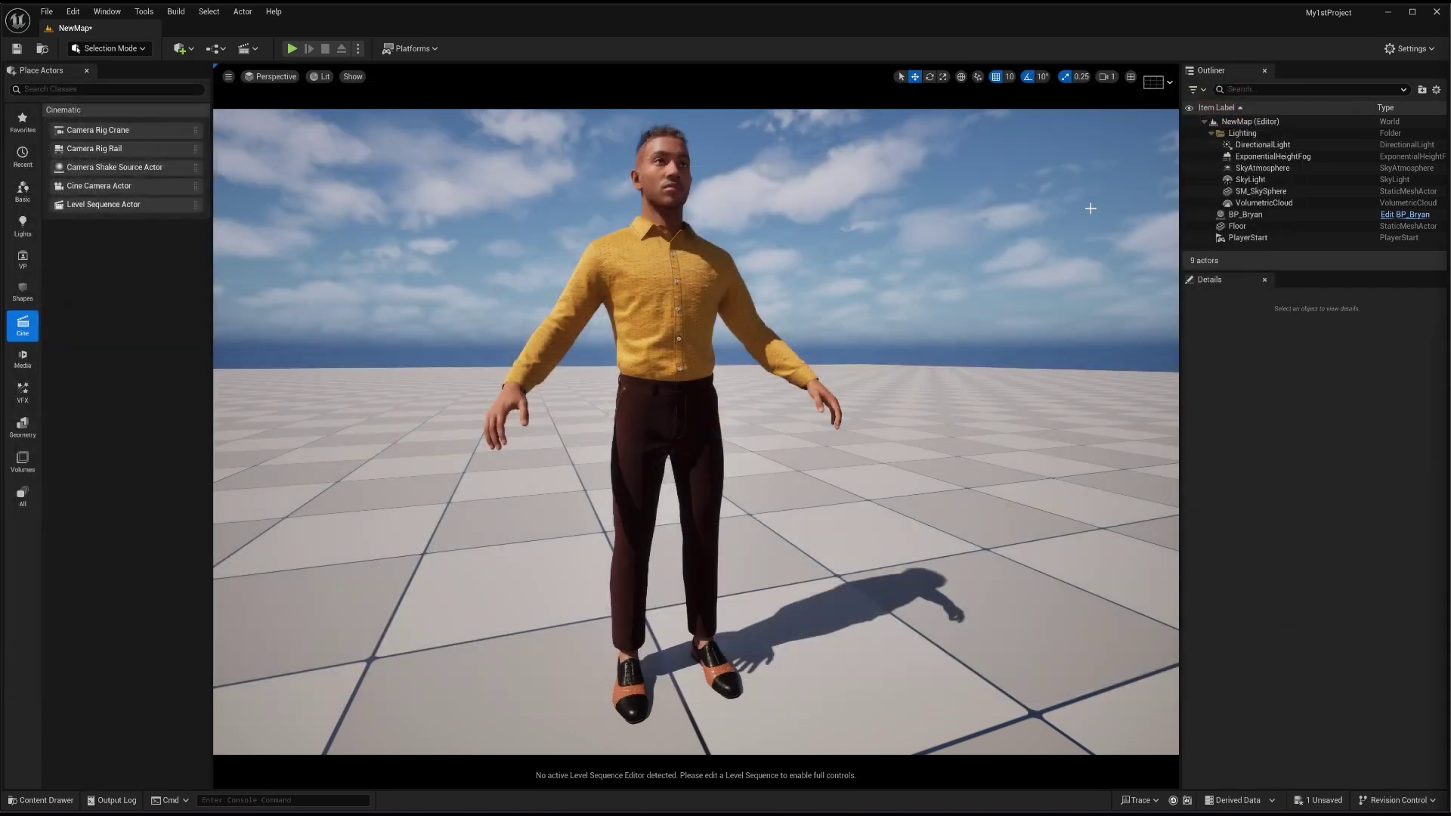
left_click(1397, 50)
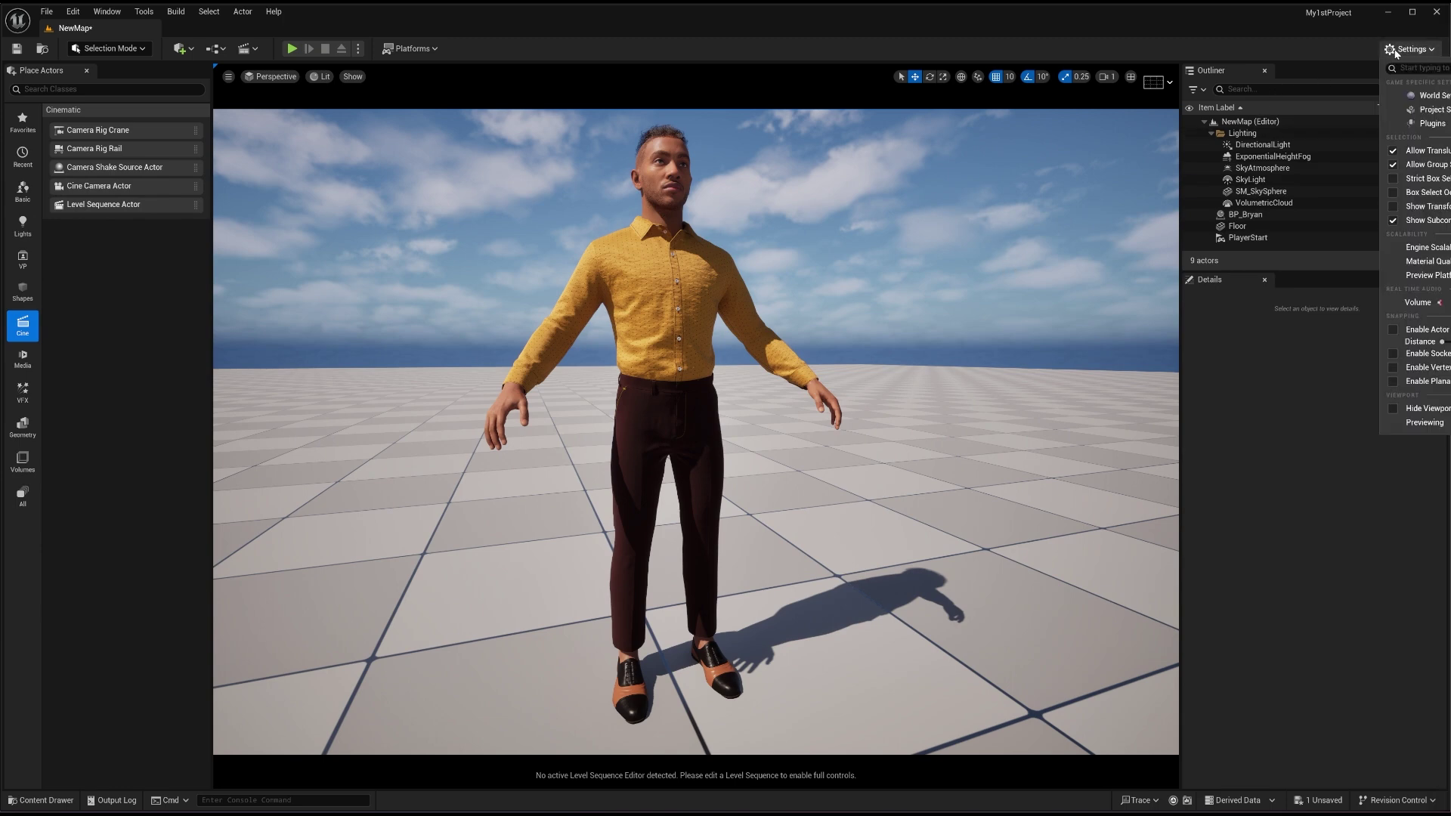
left_click(1430, 124)
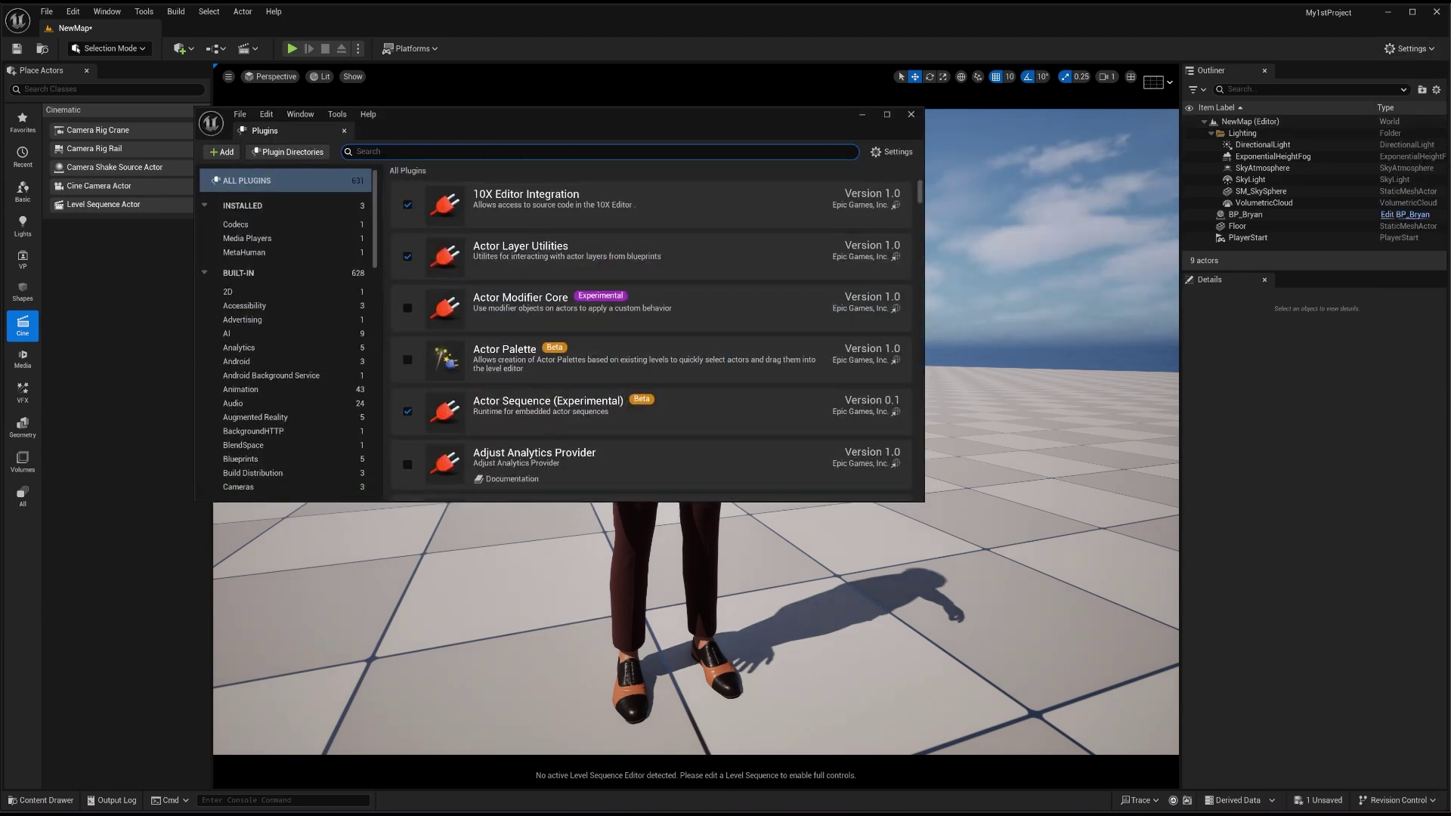
type("methuman")
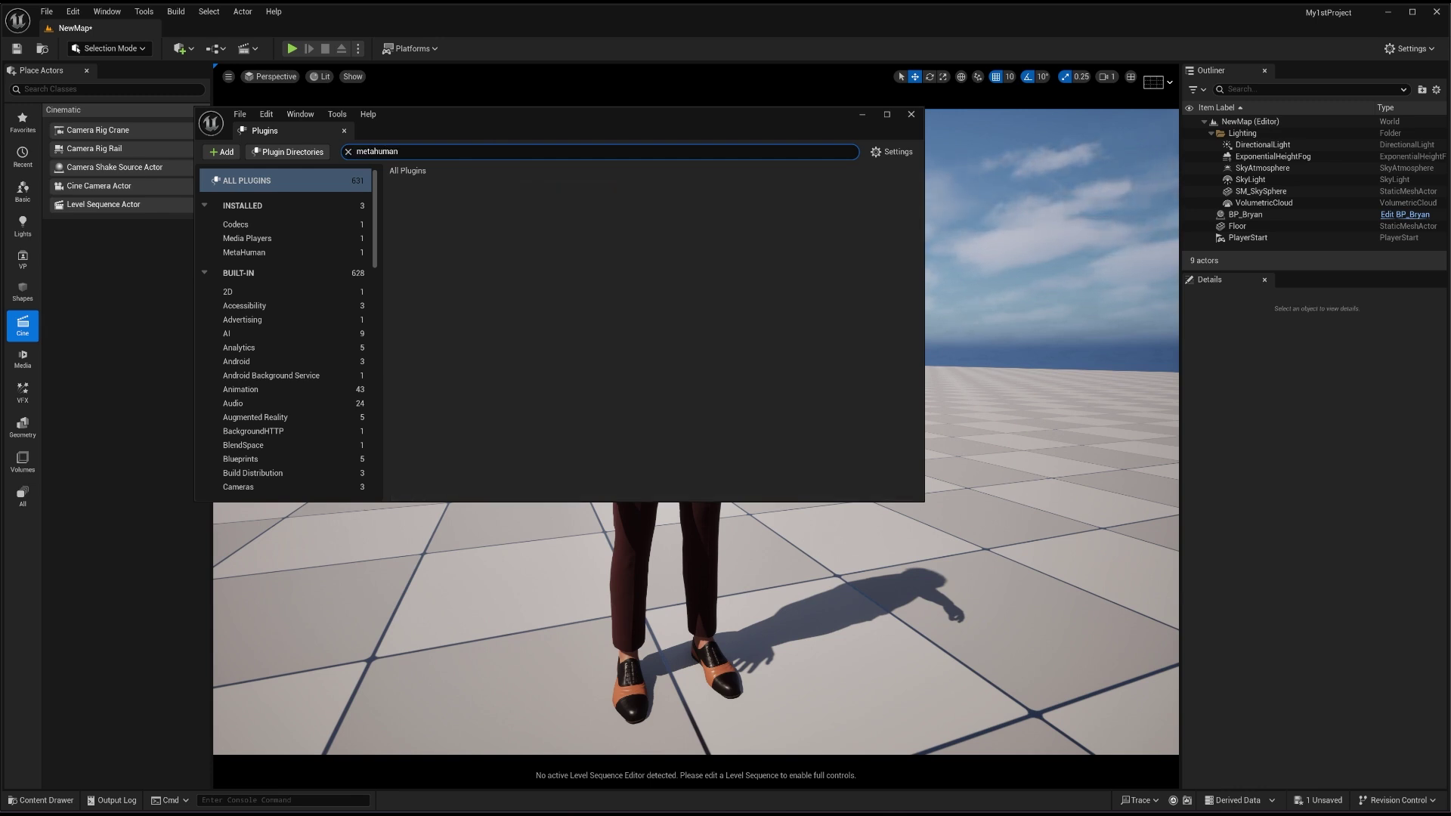
type("a")
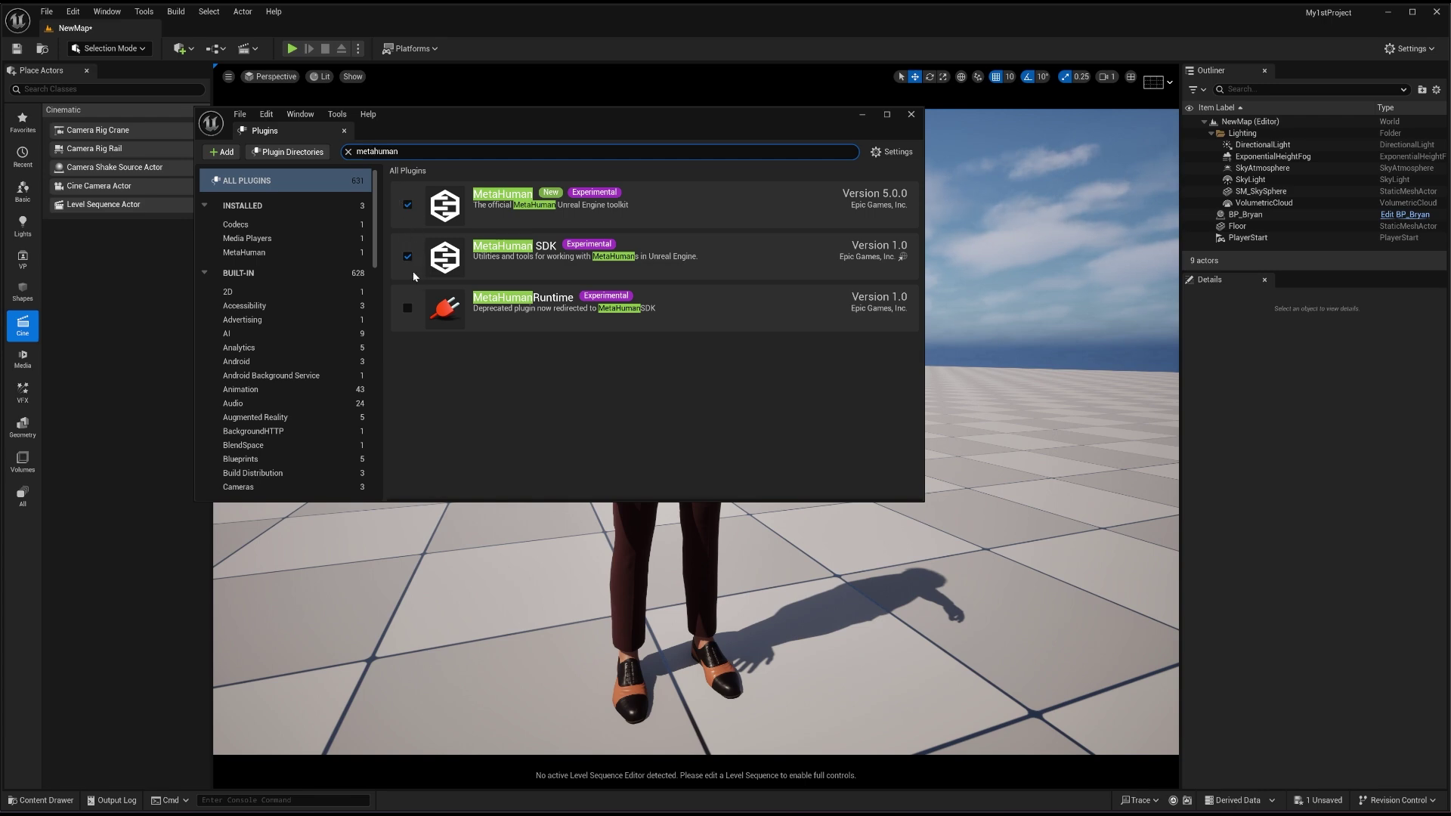
left_click(911, 114)
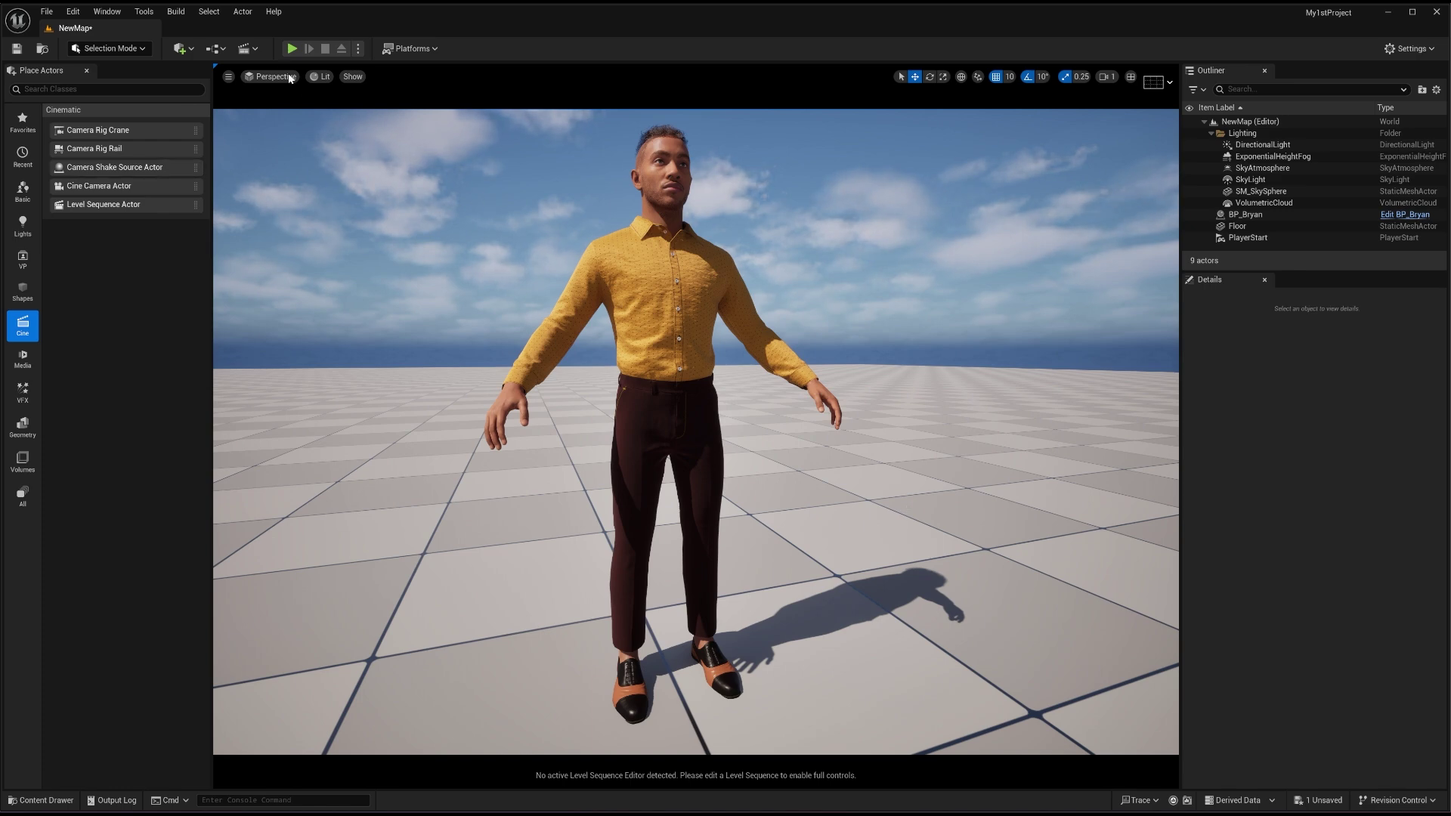
- Open Quixel Bridge from the Add content menu and go to its MetaHumans section
left_click(190, 49)
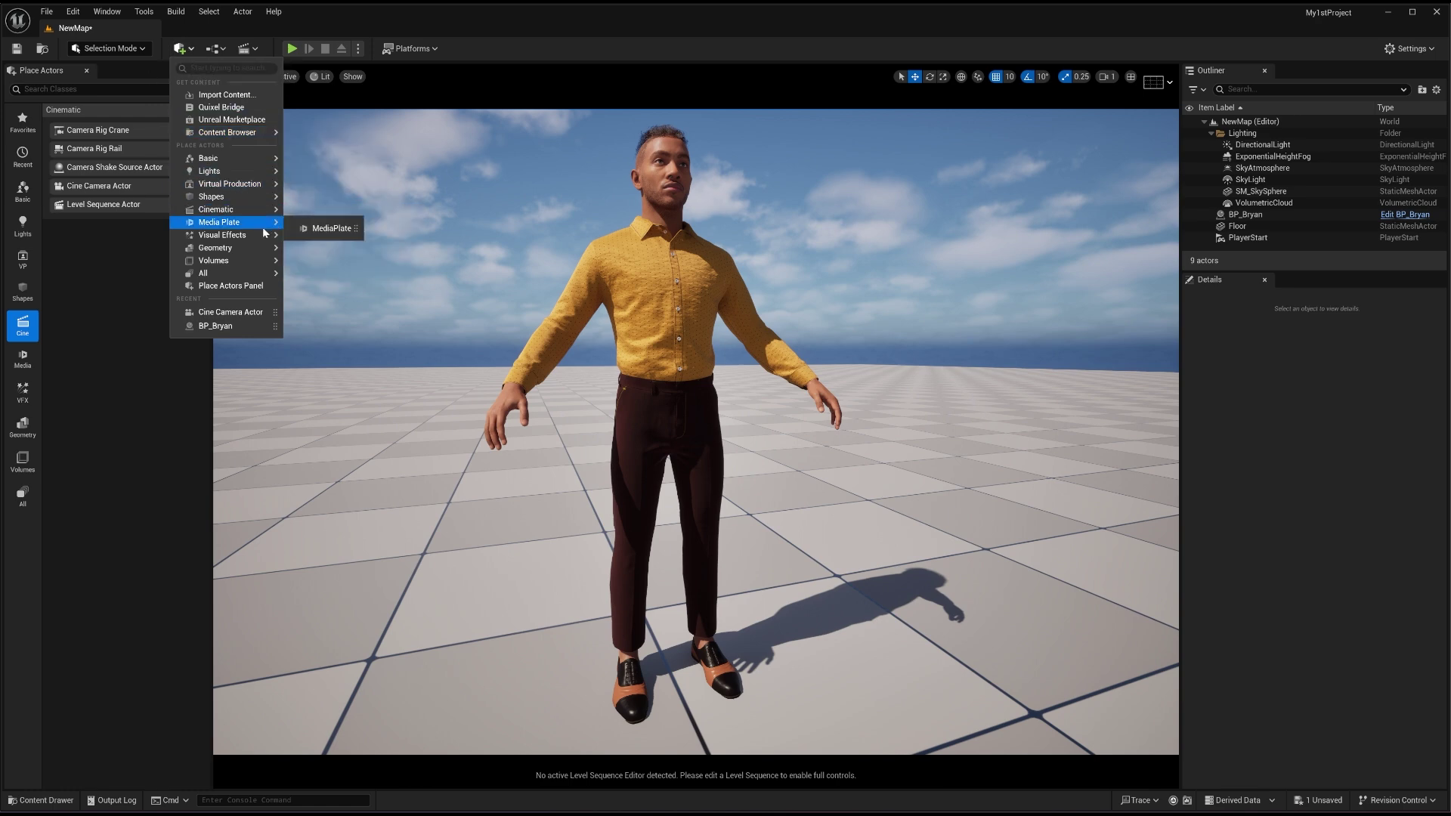
mouse_move(258, 173)
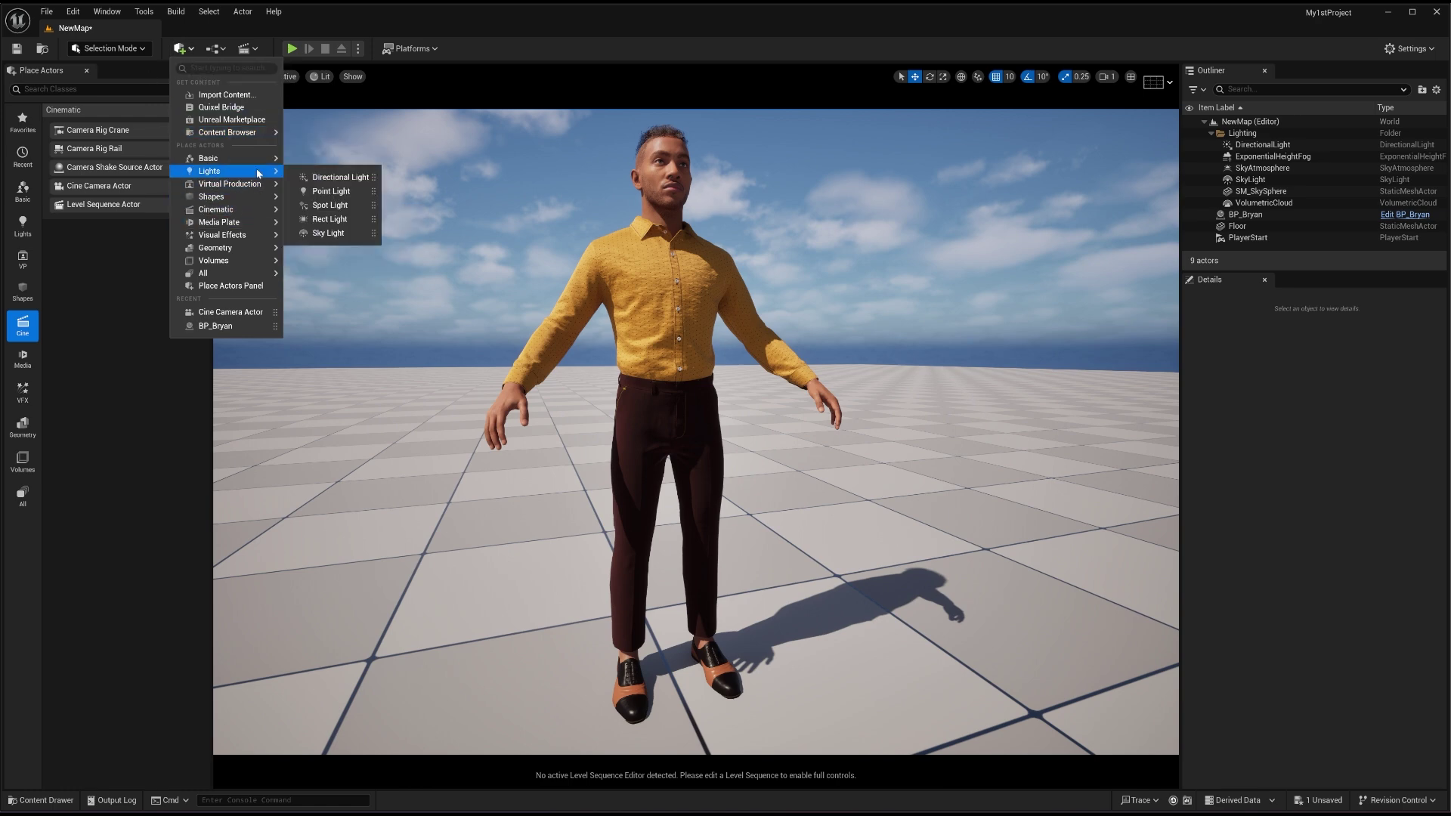
left_click(246, 108)
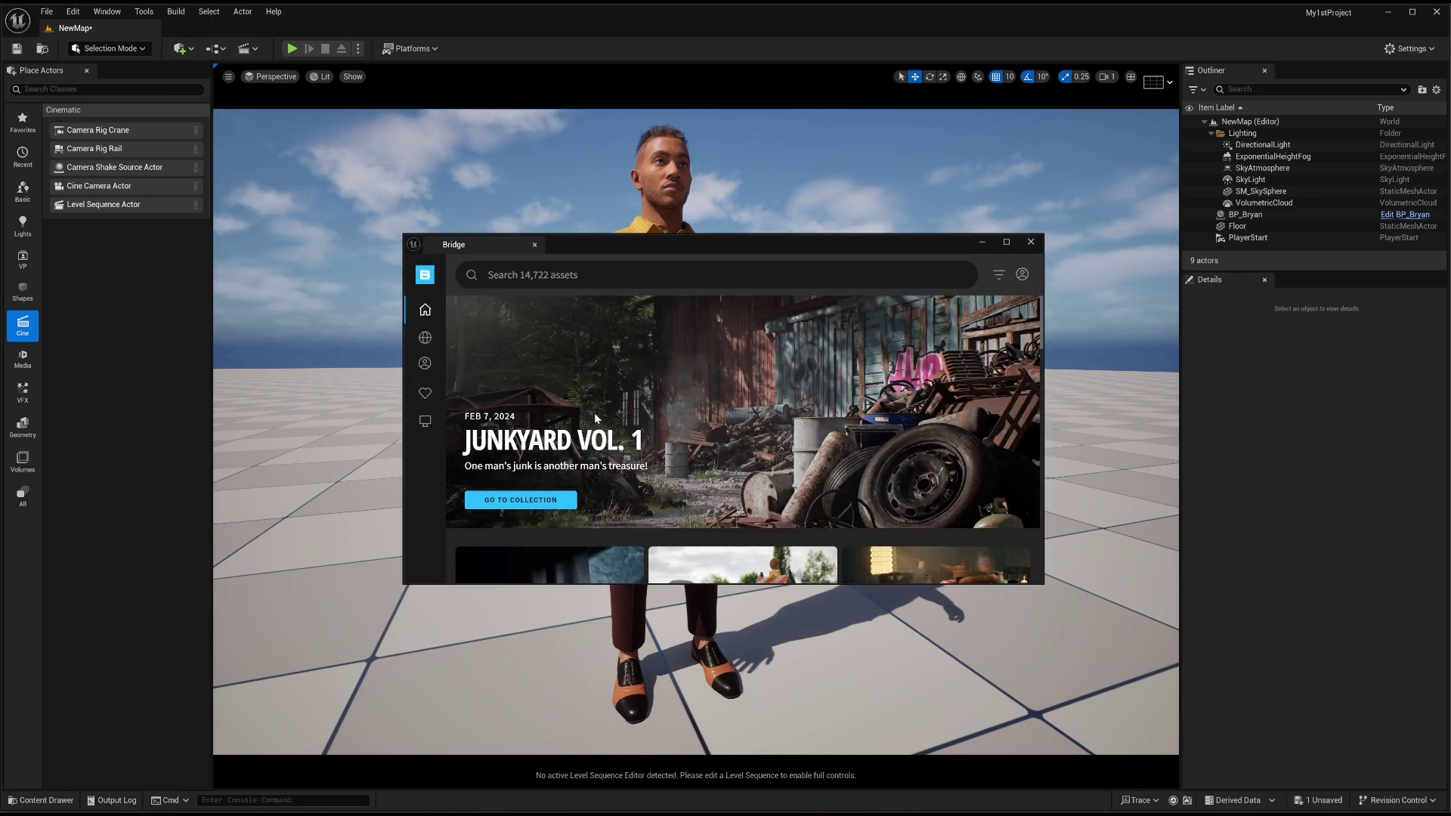
mouse_move(424, 423)
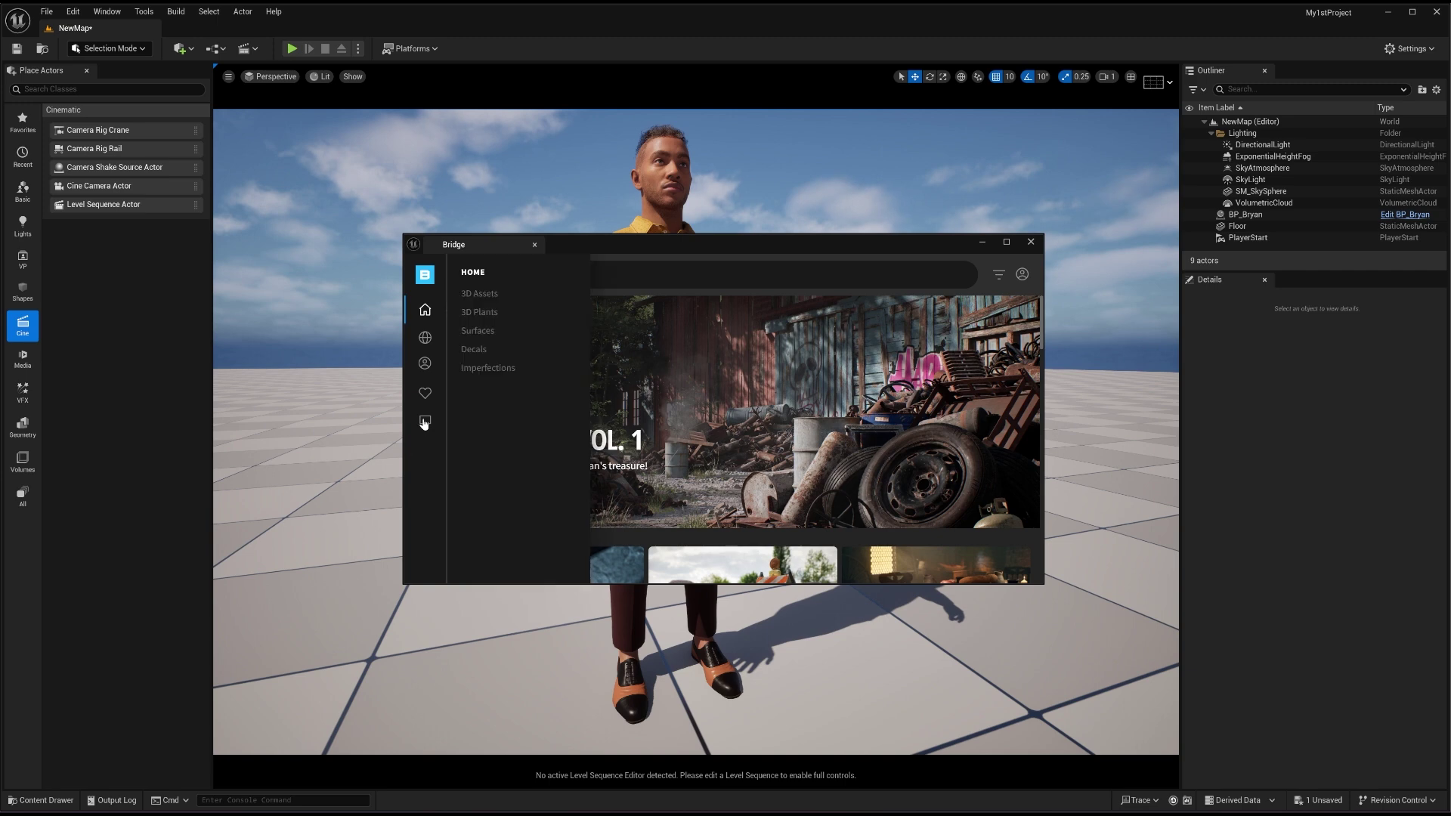
left_click(426, 363)
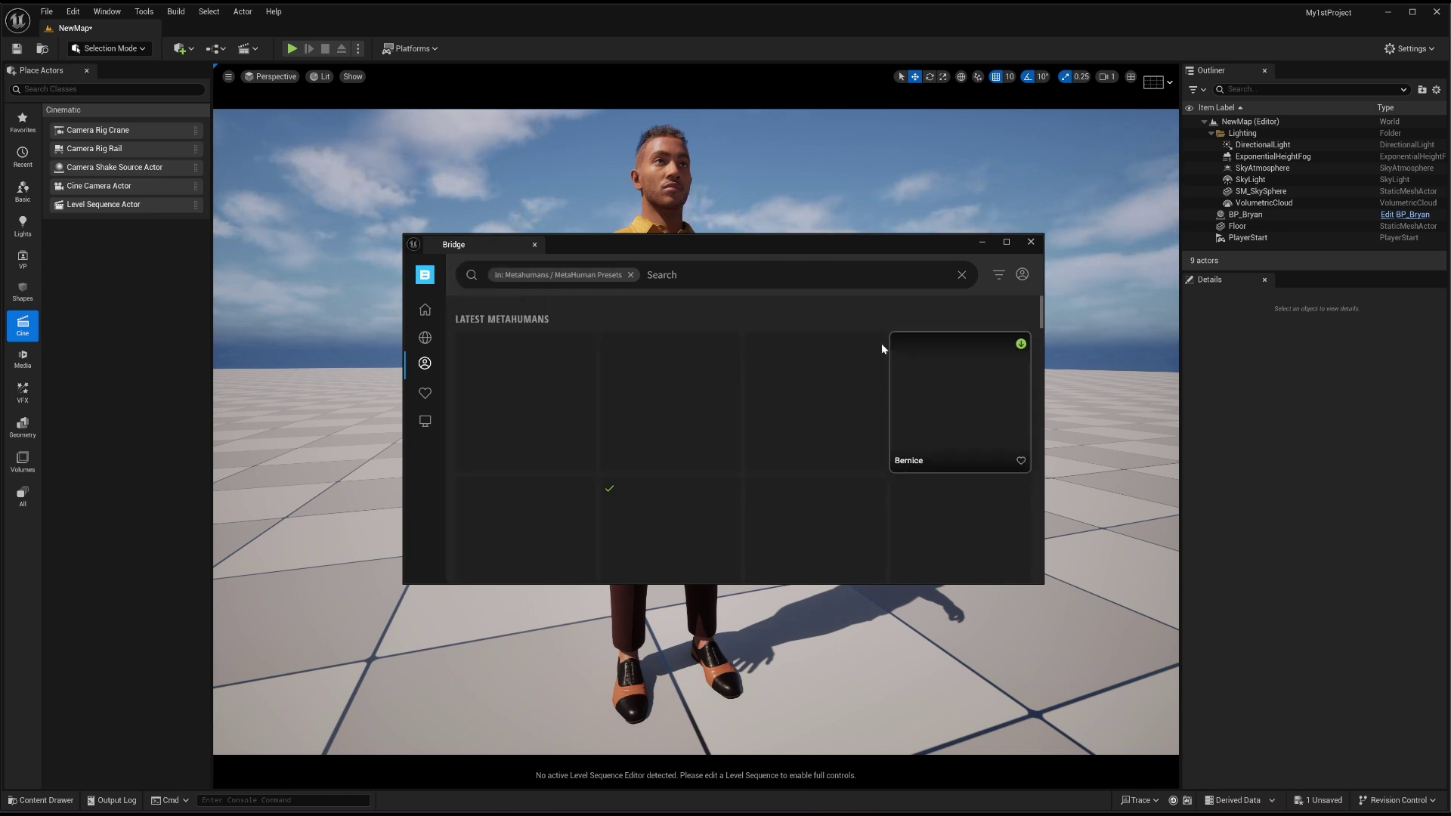
- View the My MetaHumans library with legacy MetaHumans like JimiHendrixNewCloth, then close Bridge
scroll(678, 408, "down", 1)
scroll(673, 428, "down", 1)
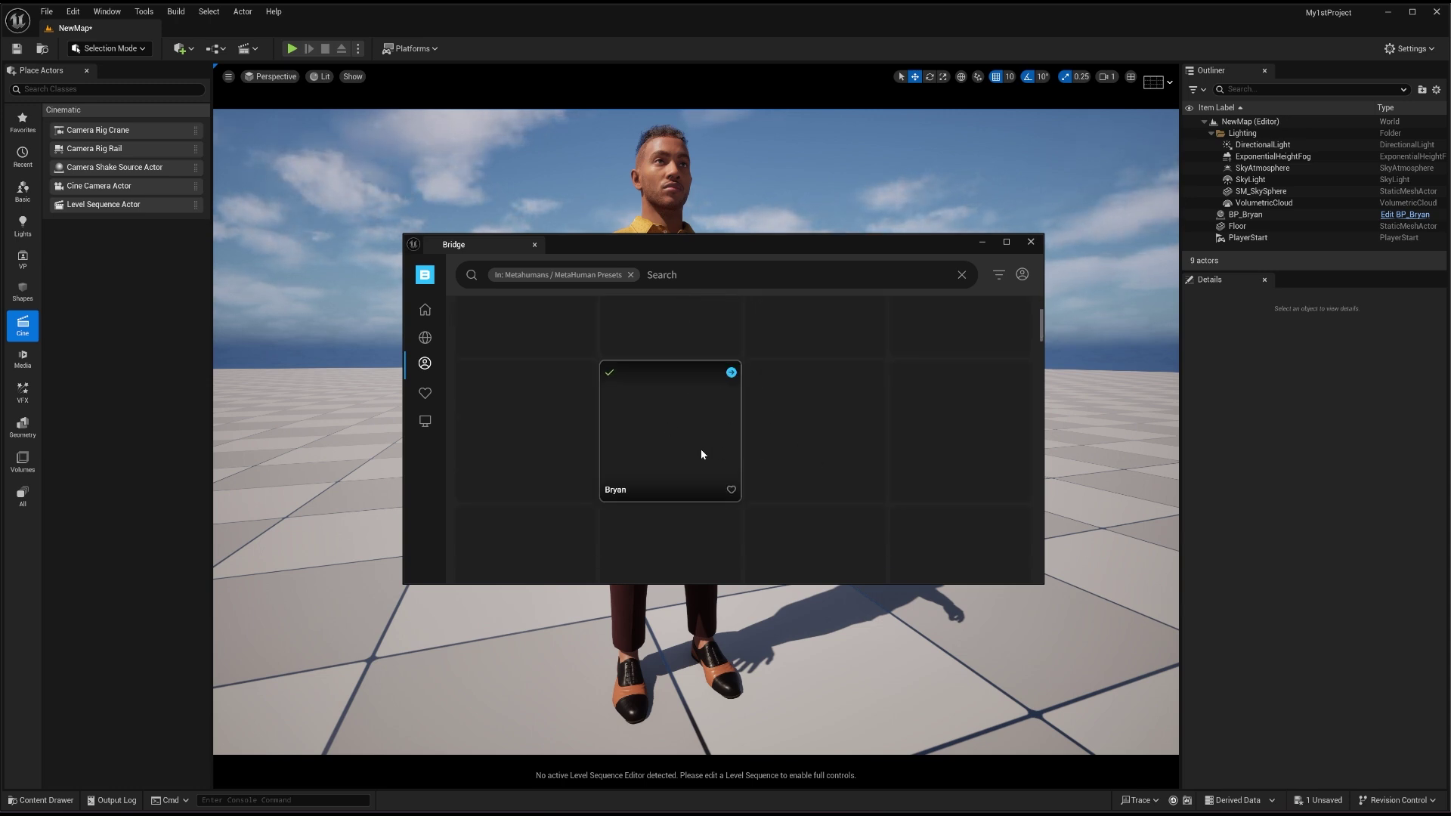
mouse_move(427, 371)
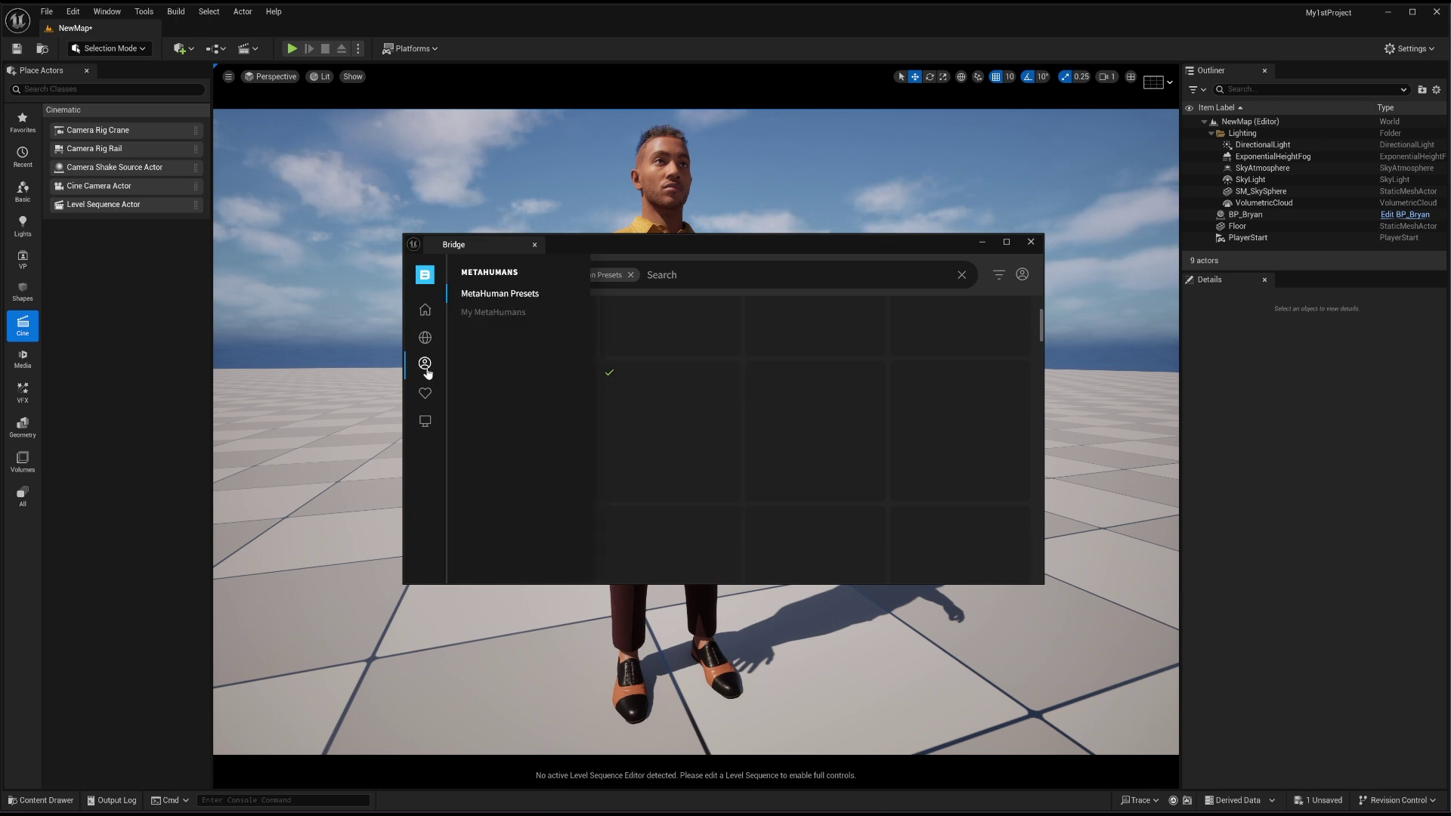
left_click(497, 313)
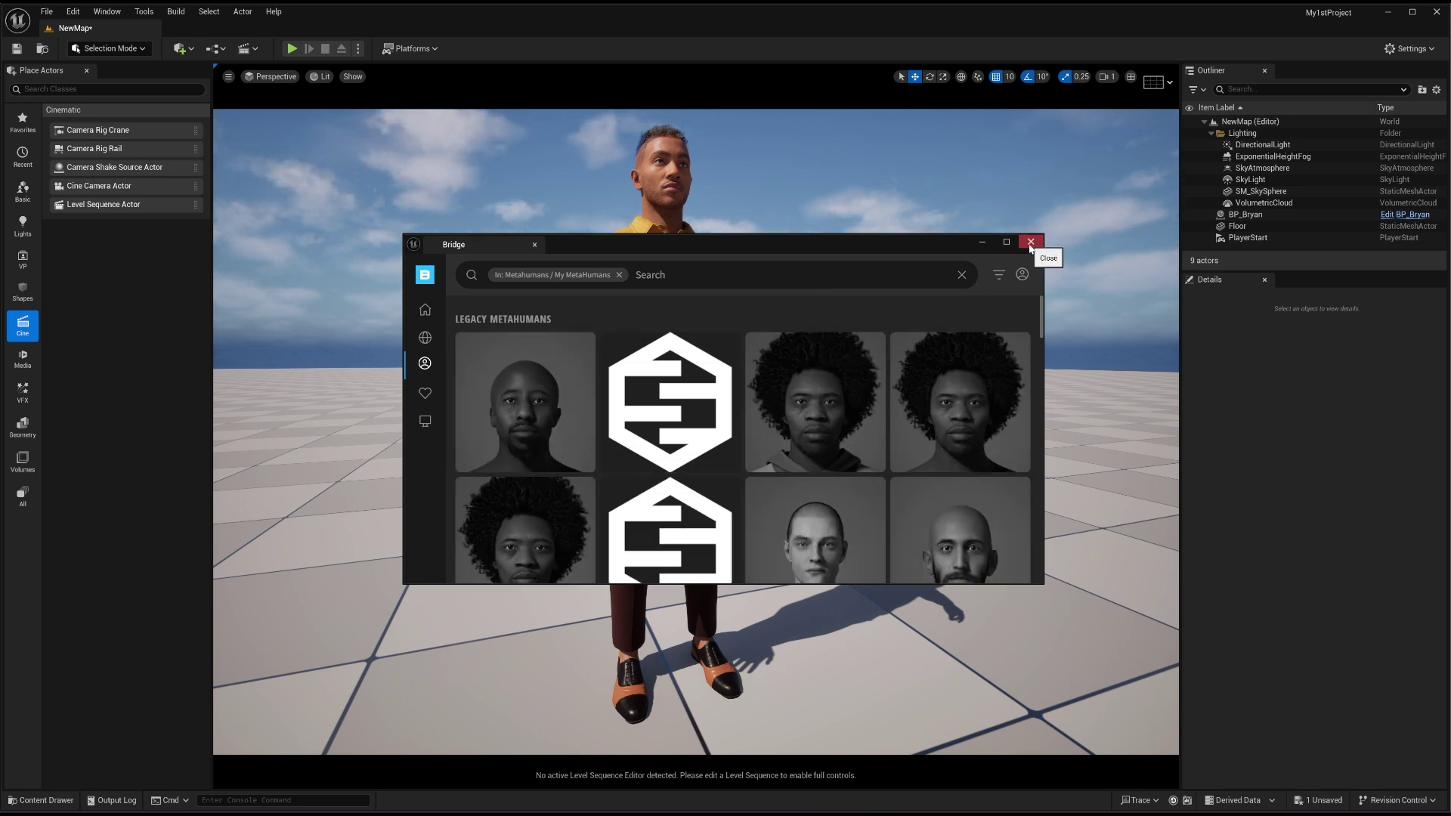
left_click(1031, 241)
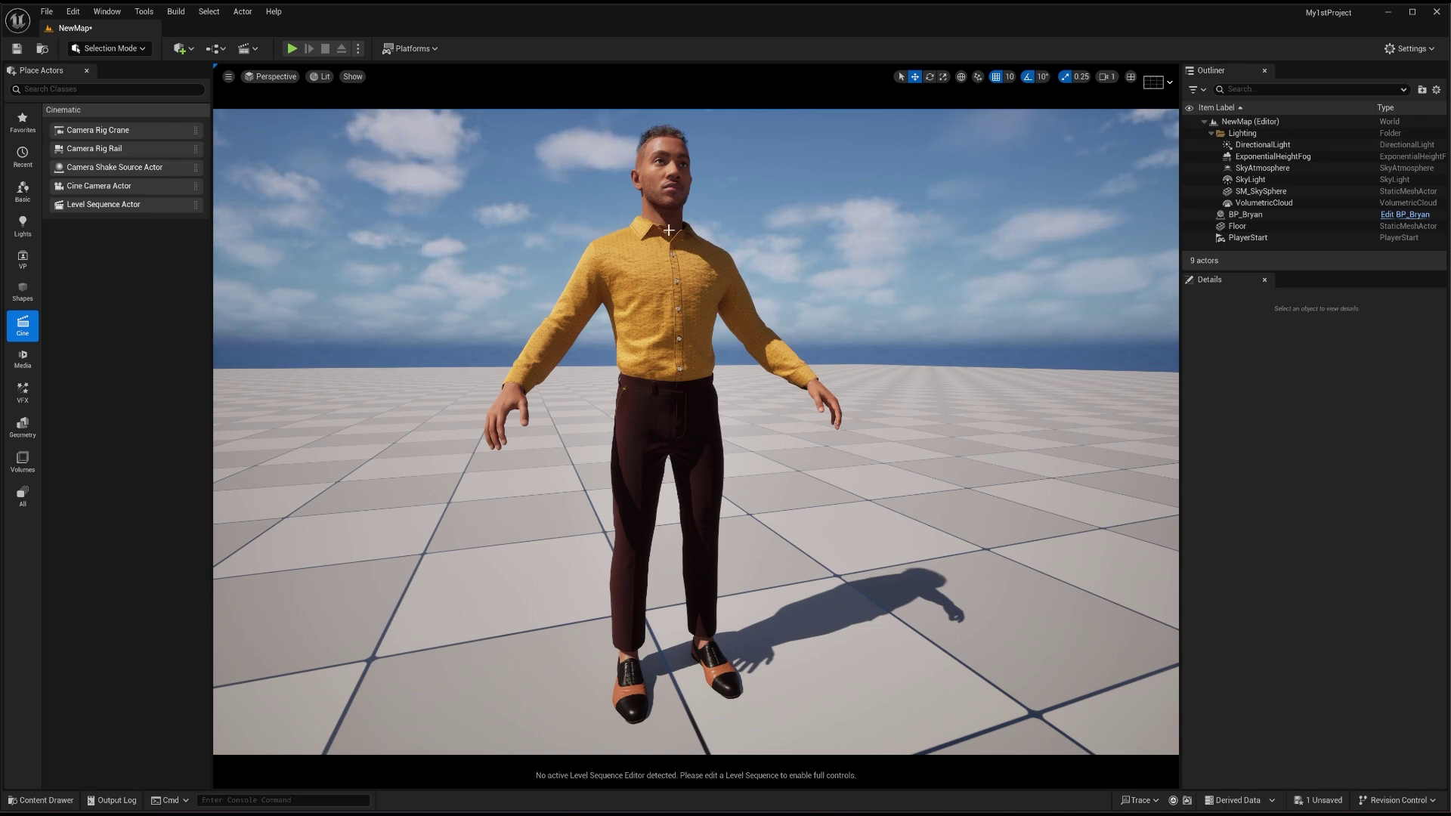
- Import the Monolouge audio file into /Game/MetaHumans/Bryan and preview the sound
left_click(59, 805)
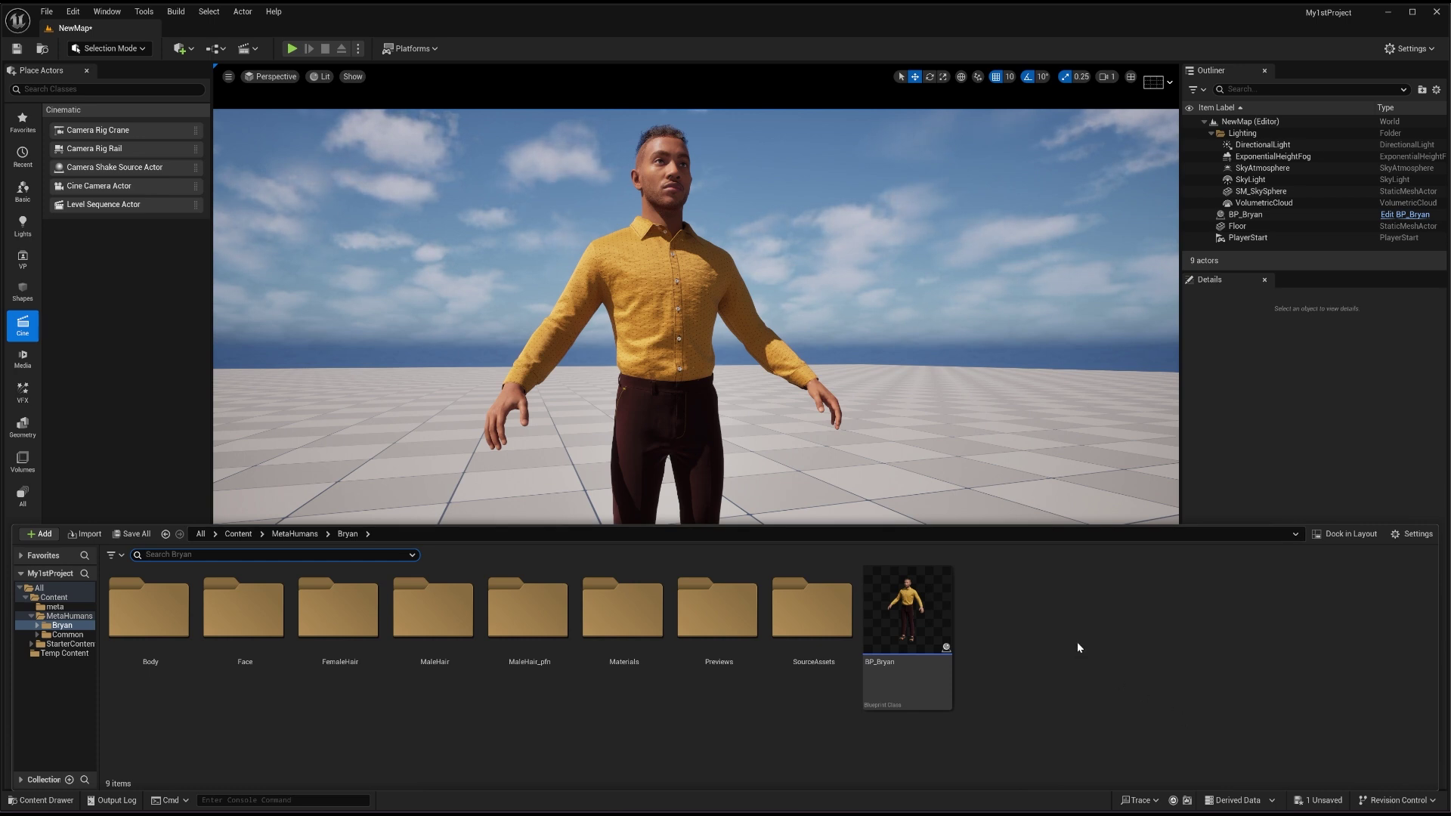
right_click(982, 602)
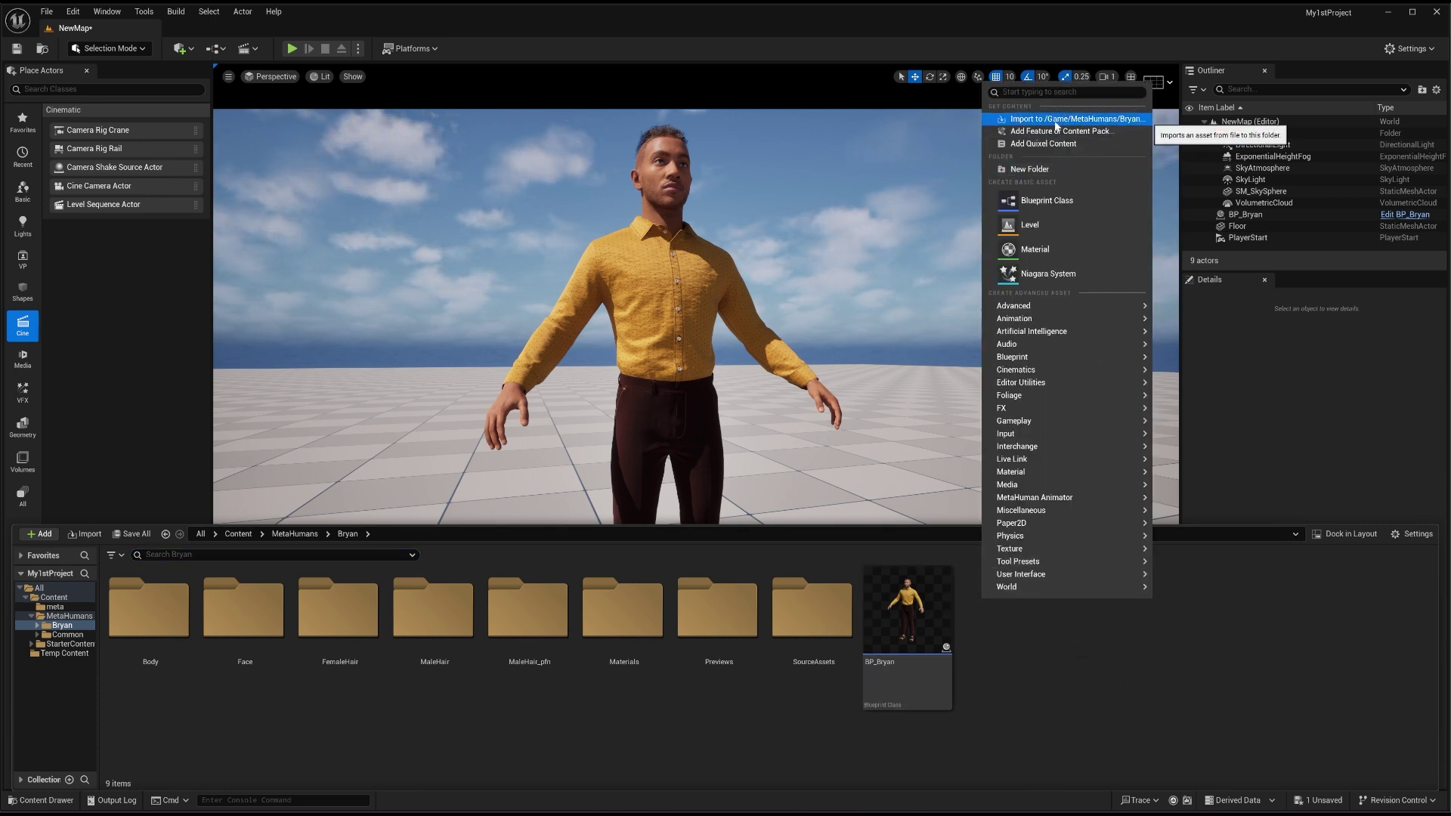
left_click(1057, 120)
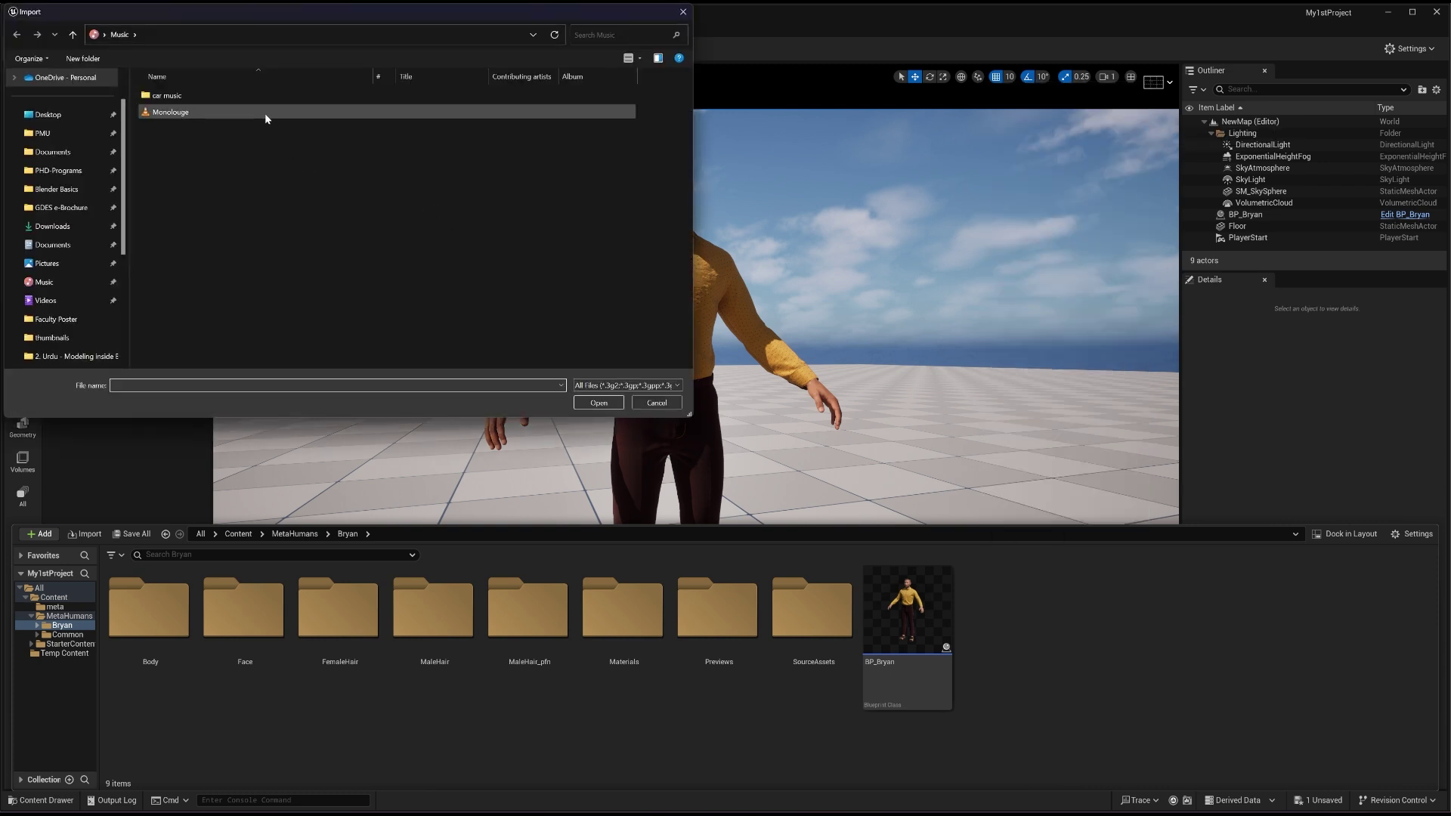
left_click(226, 115)
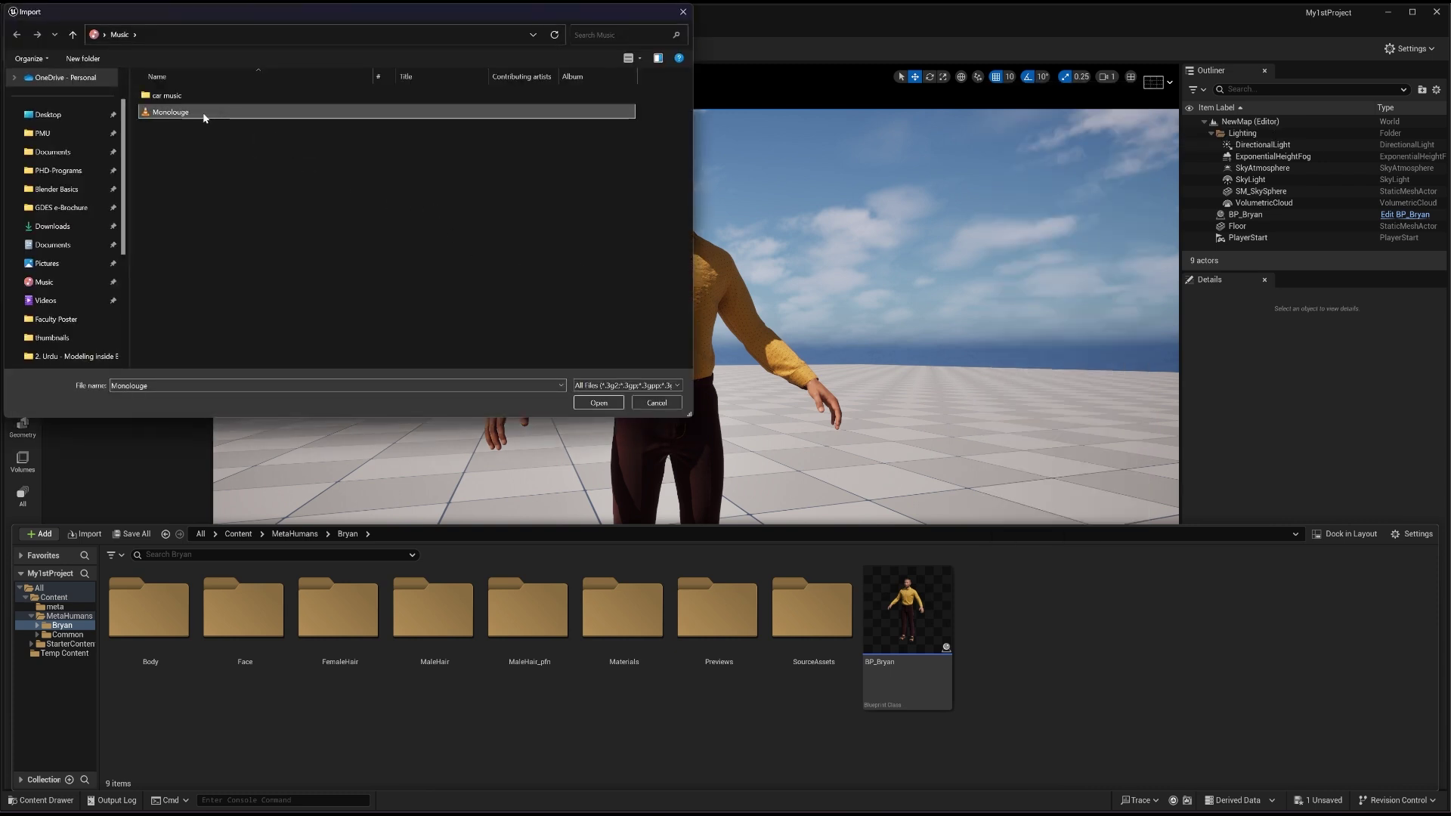
left_click(599, 402)
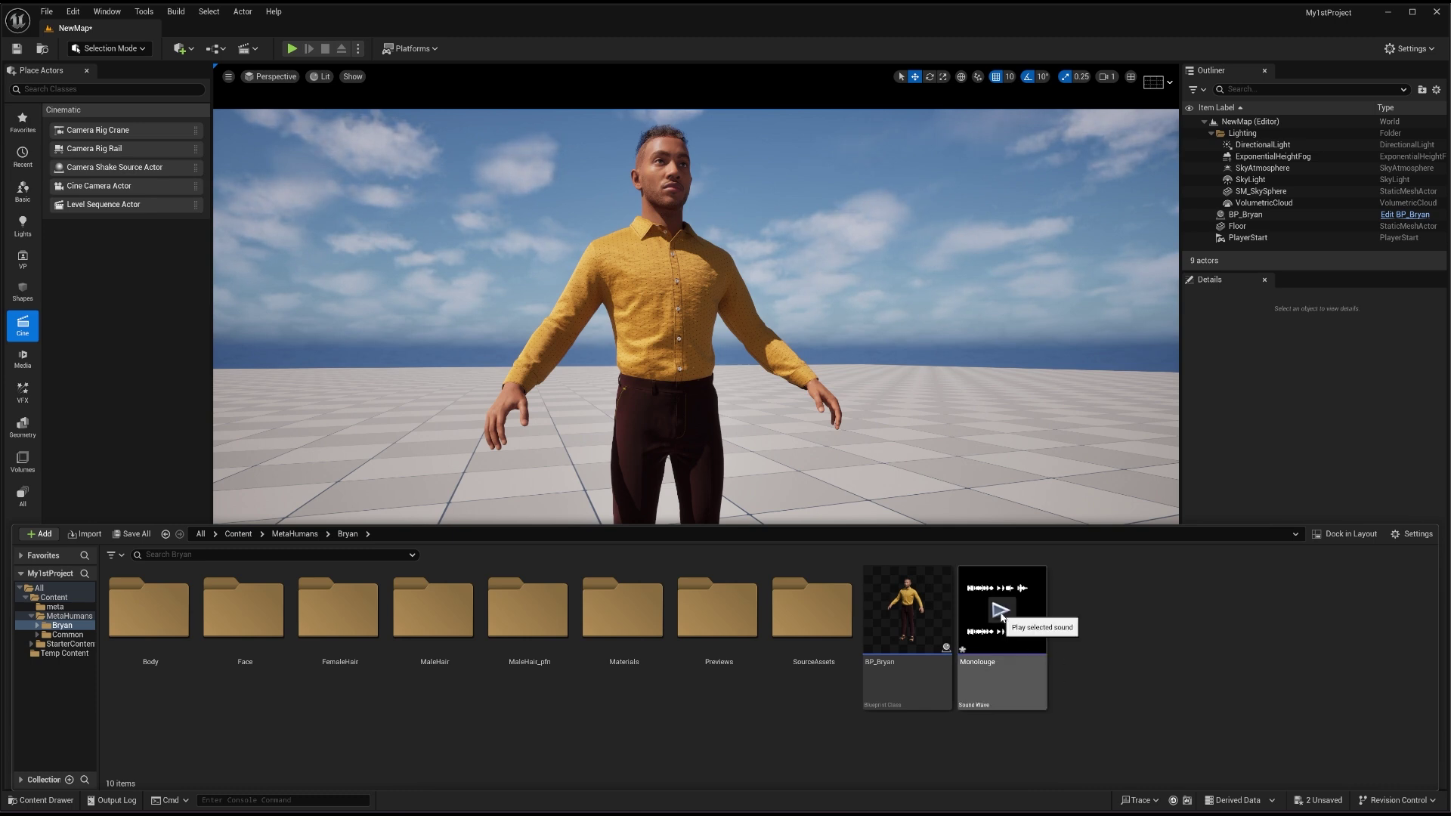
left_click(998, 611)
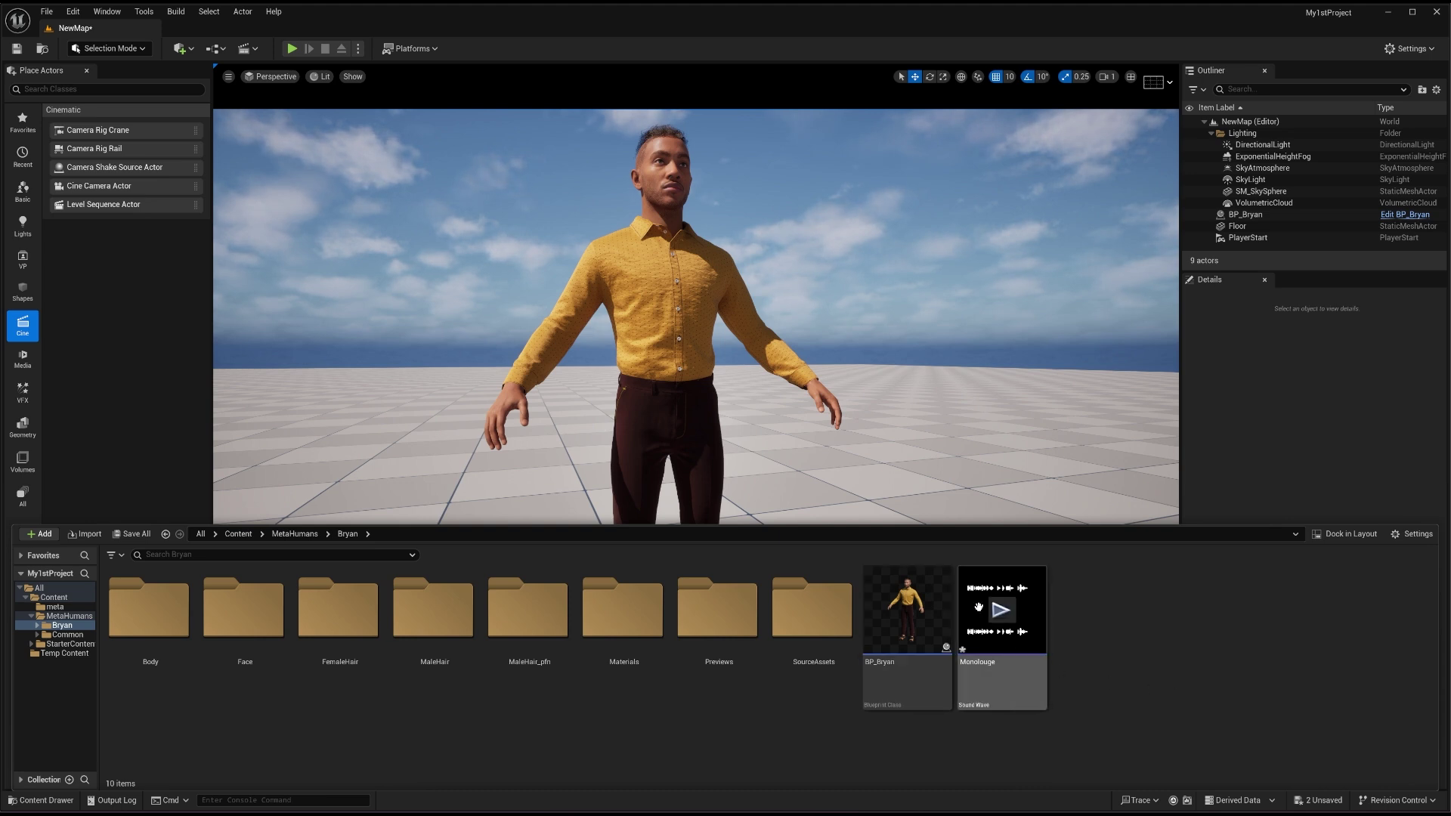
- Add a MetaHuman Animator > MetaHuman Performance asset named 'Audio-Connector', then save all
right_click(1080, 596)
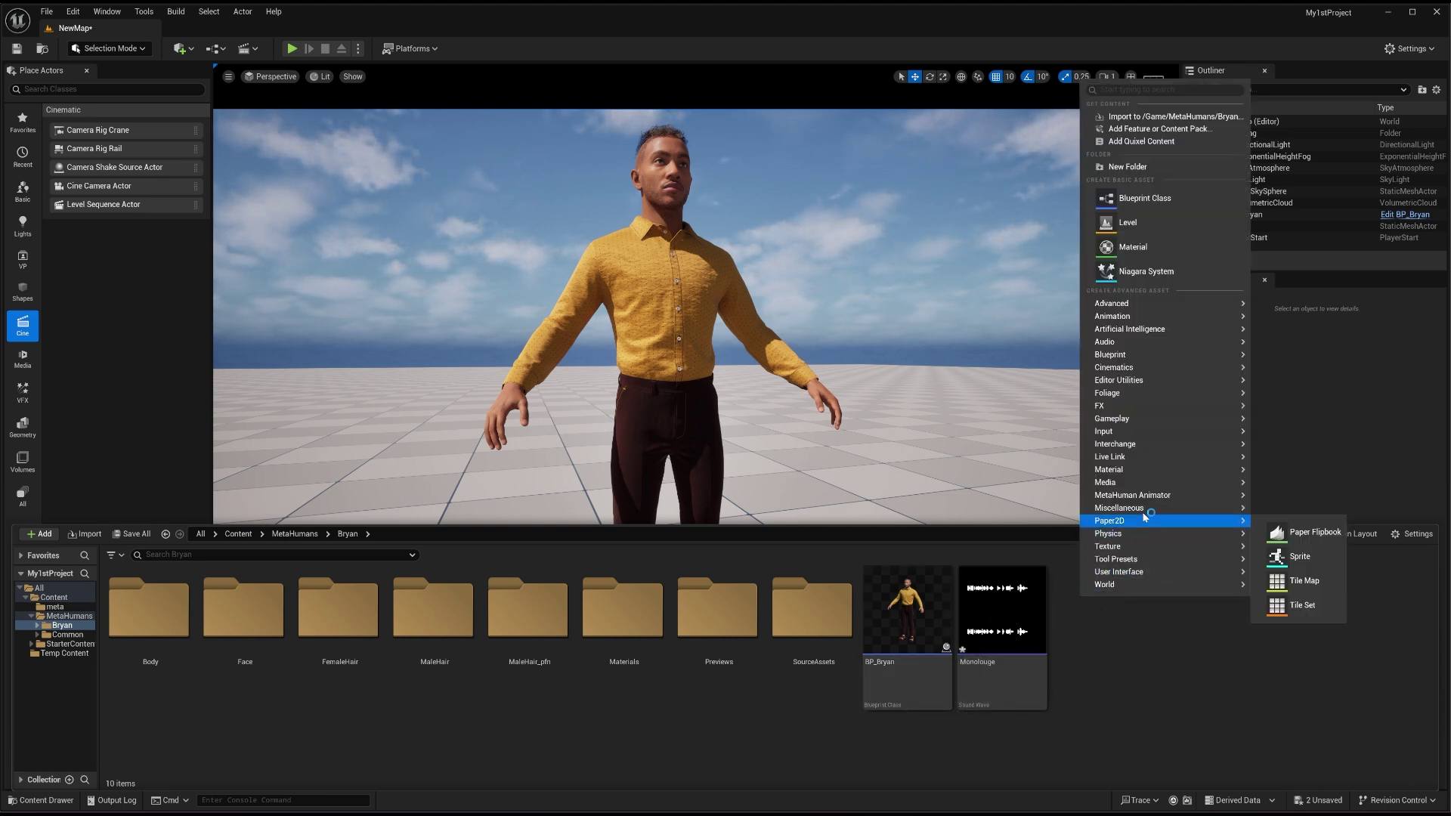
mouse_move(1147, 499)
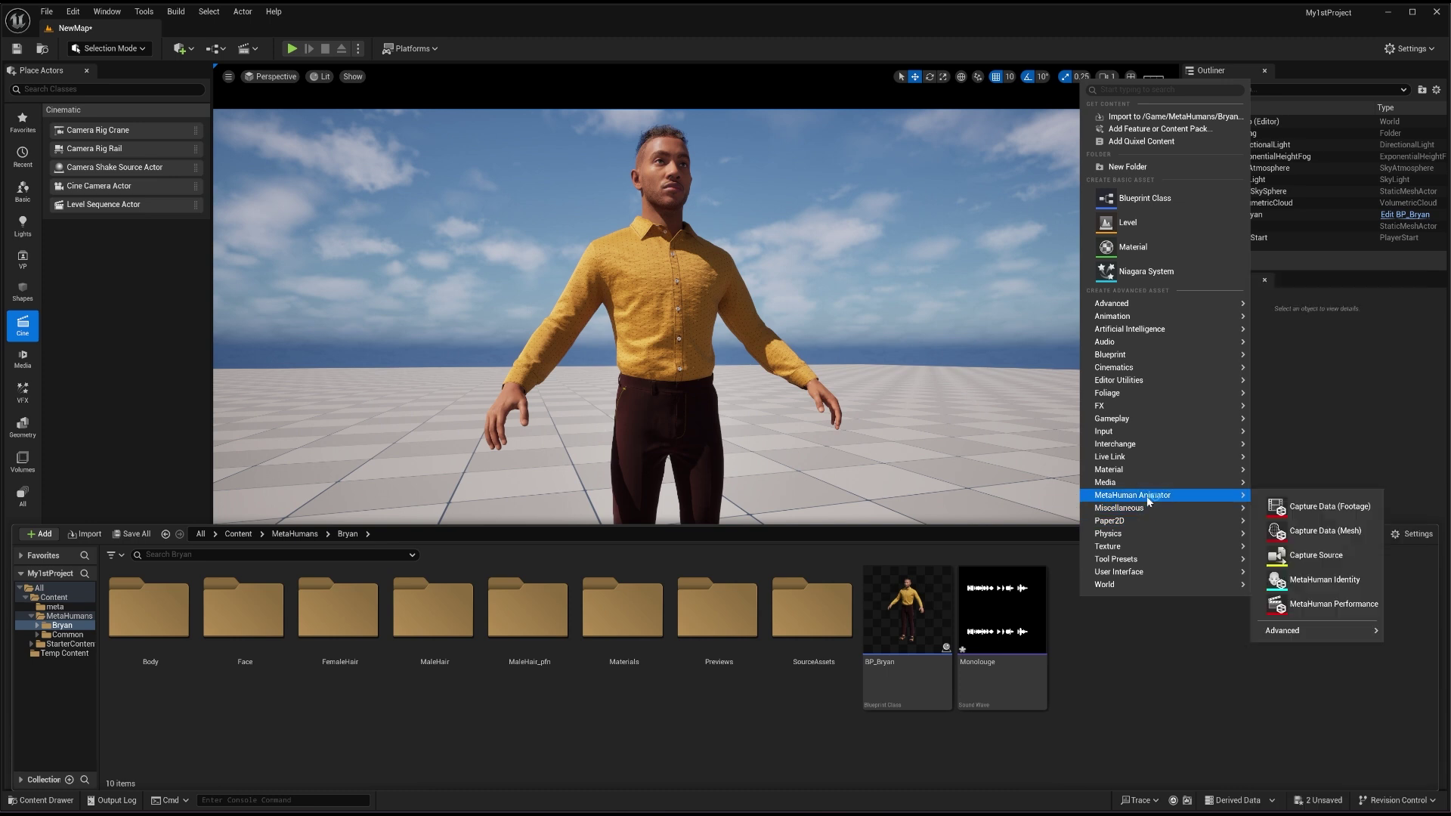
left_click(1301, 605)
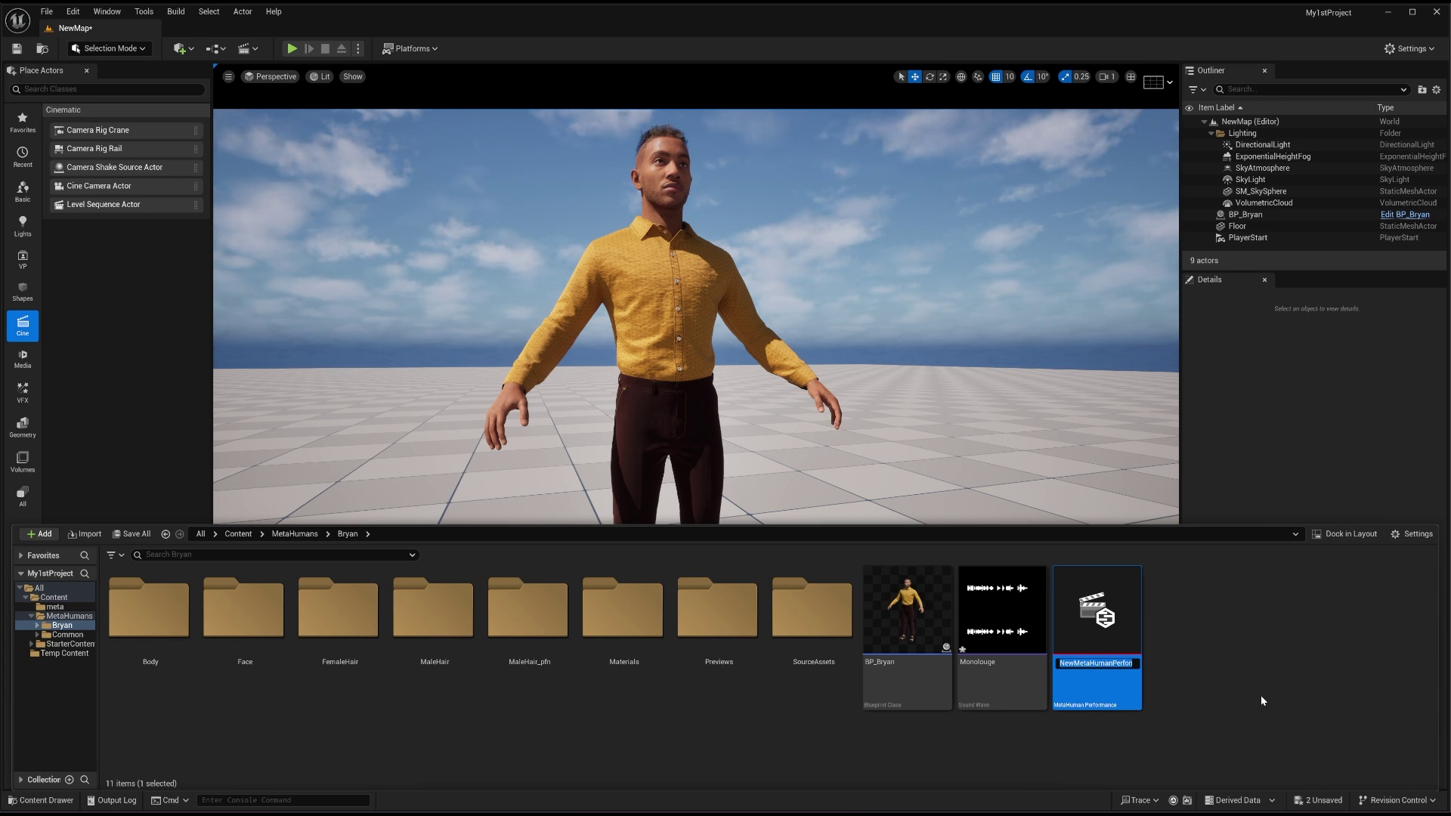
type("Audio-Connector")
key("Return")
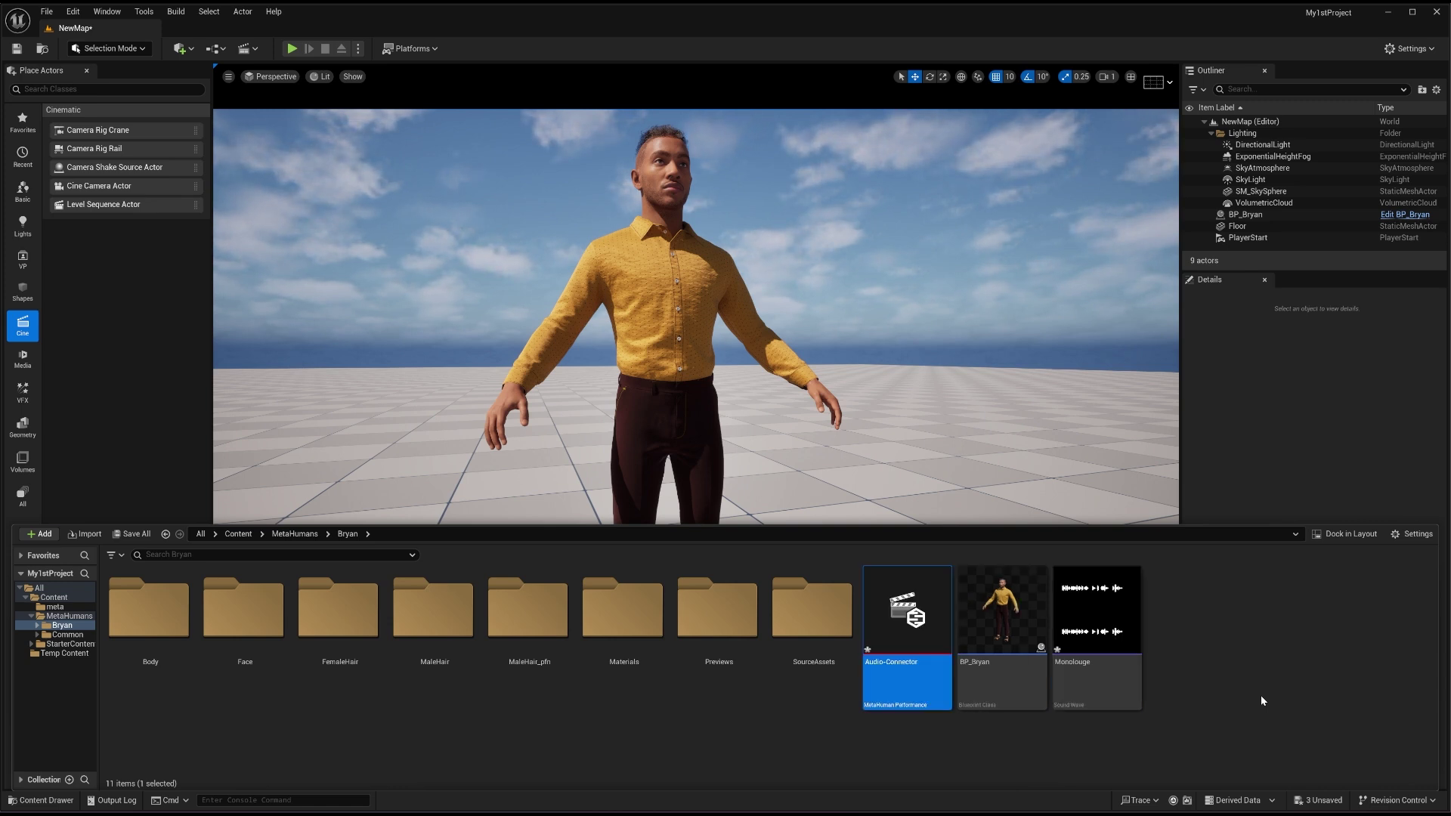
key("ctrl+shift+s")
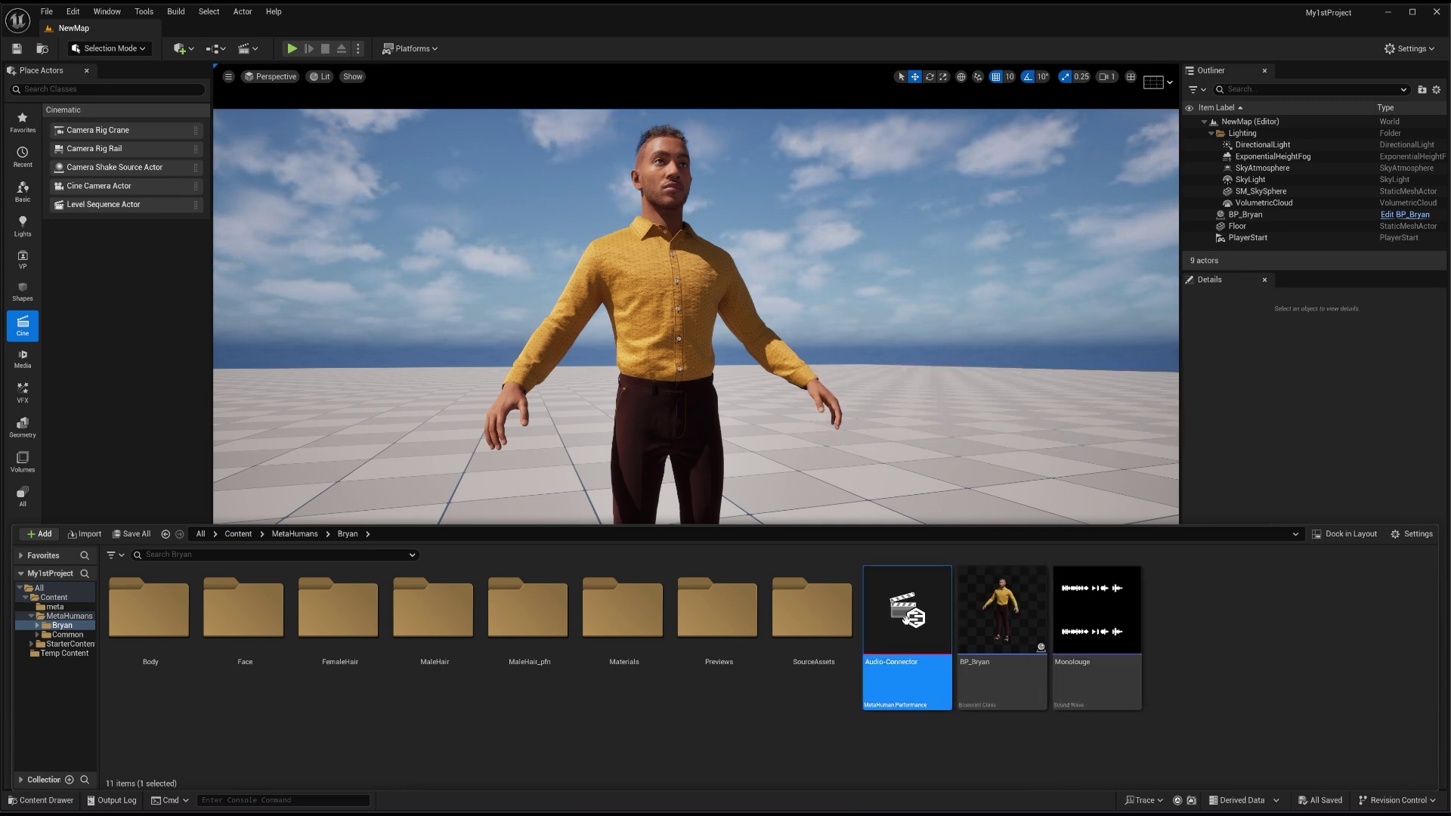
- Open Audio-Connector, set its Input Type to Audio and assign the Monolouge sound
double_click(908, 621)
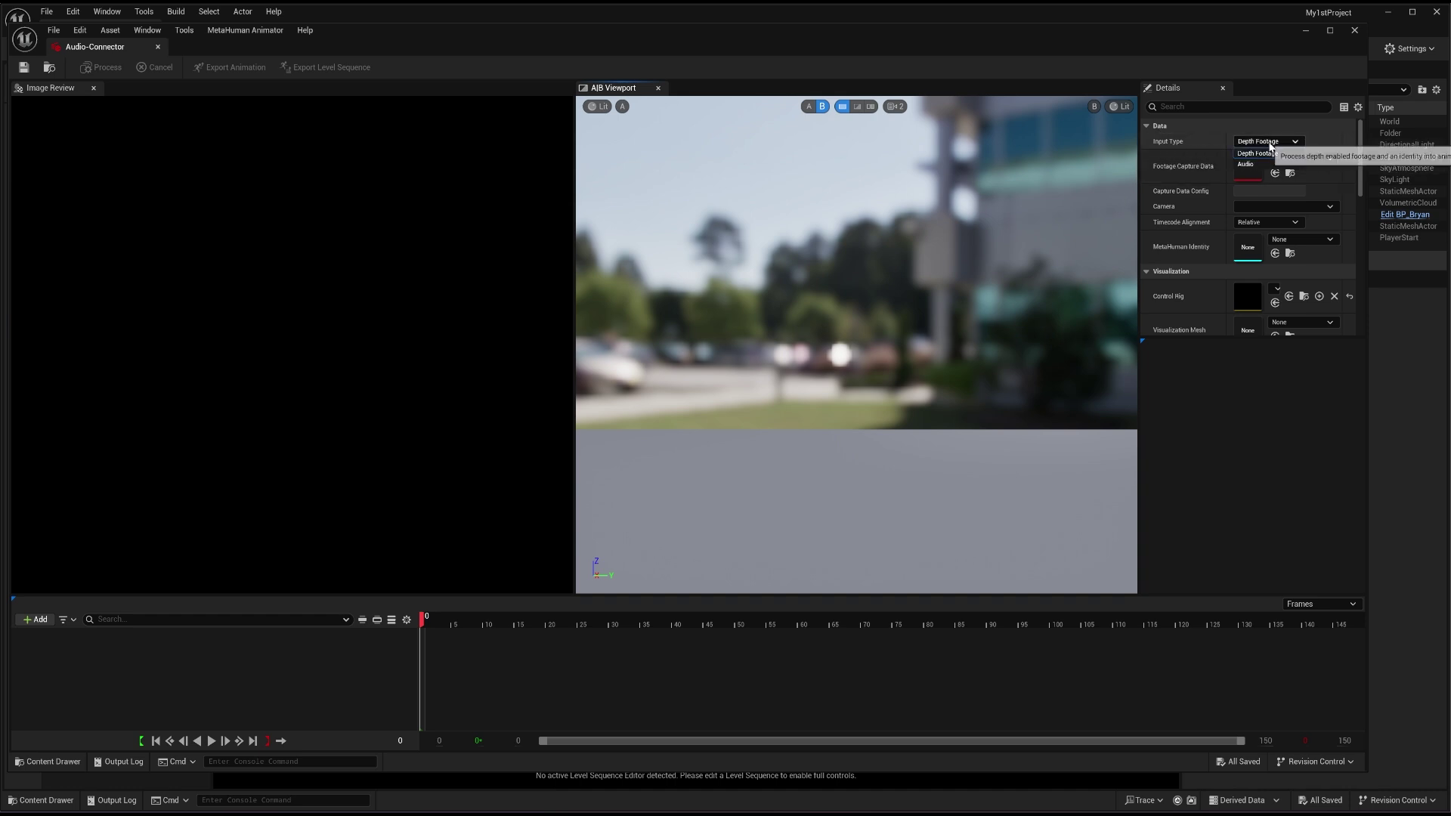
left_click(1268, 142)
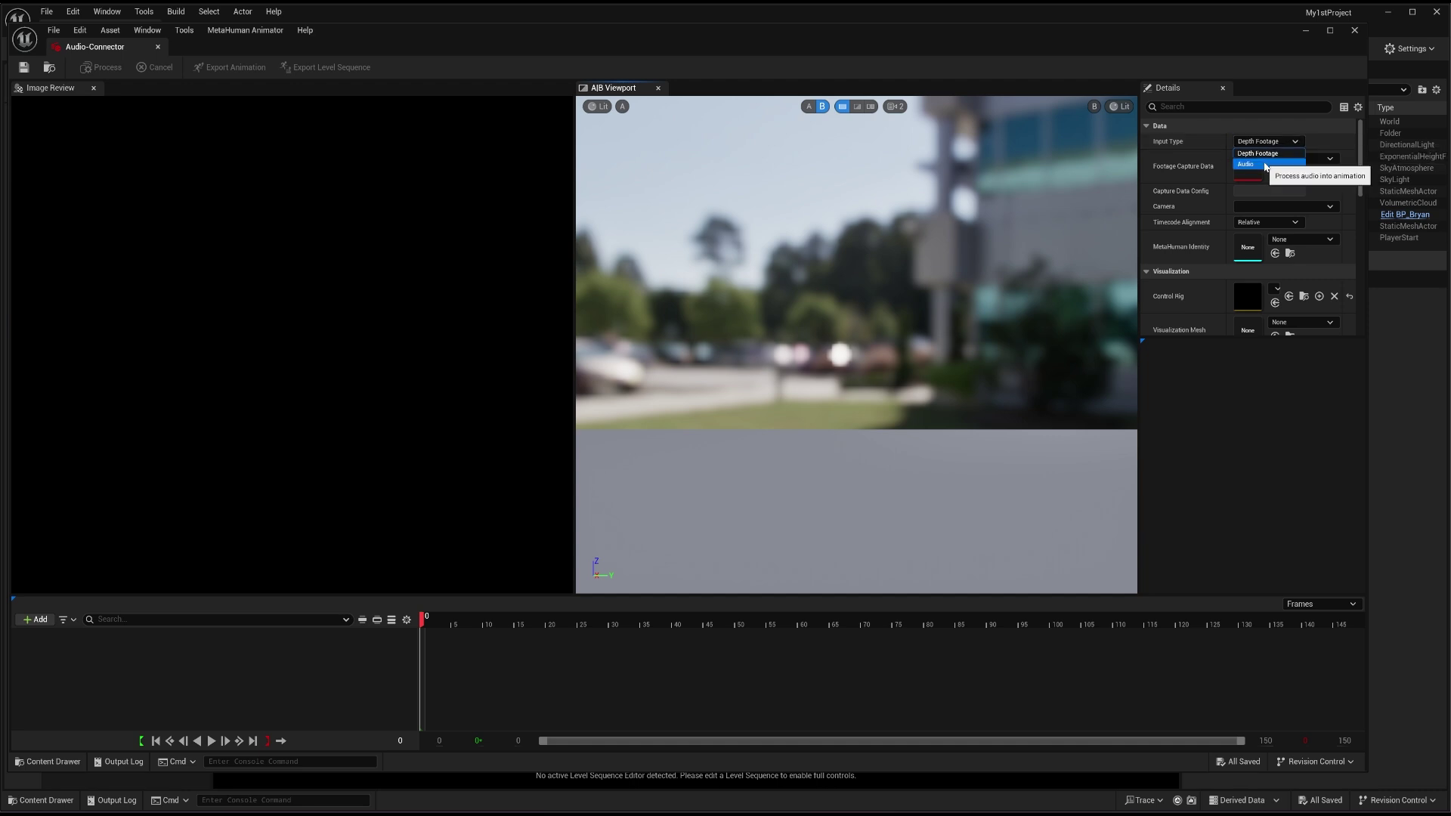
left_click(1261, 164)
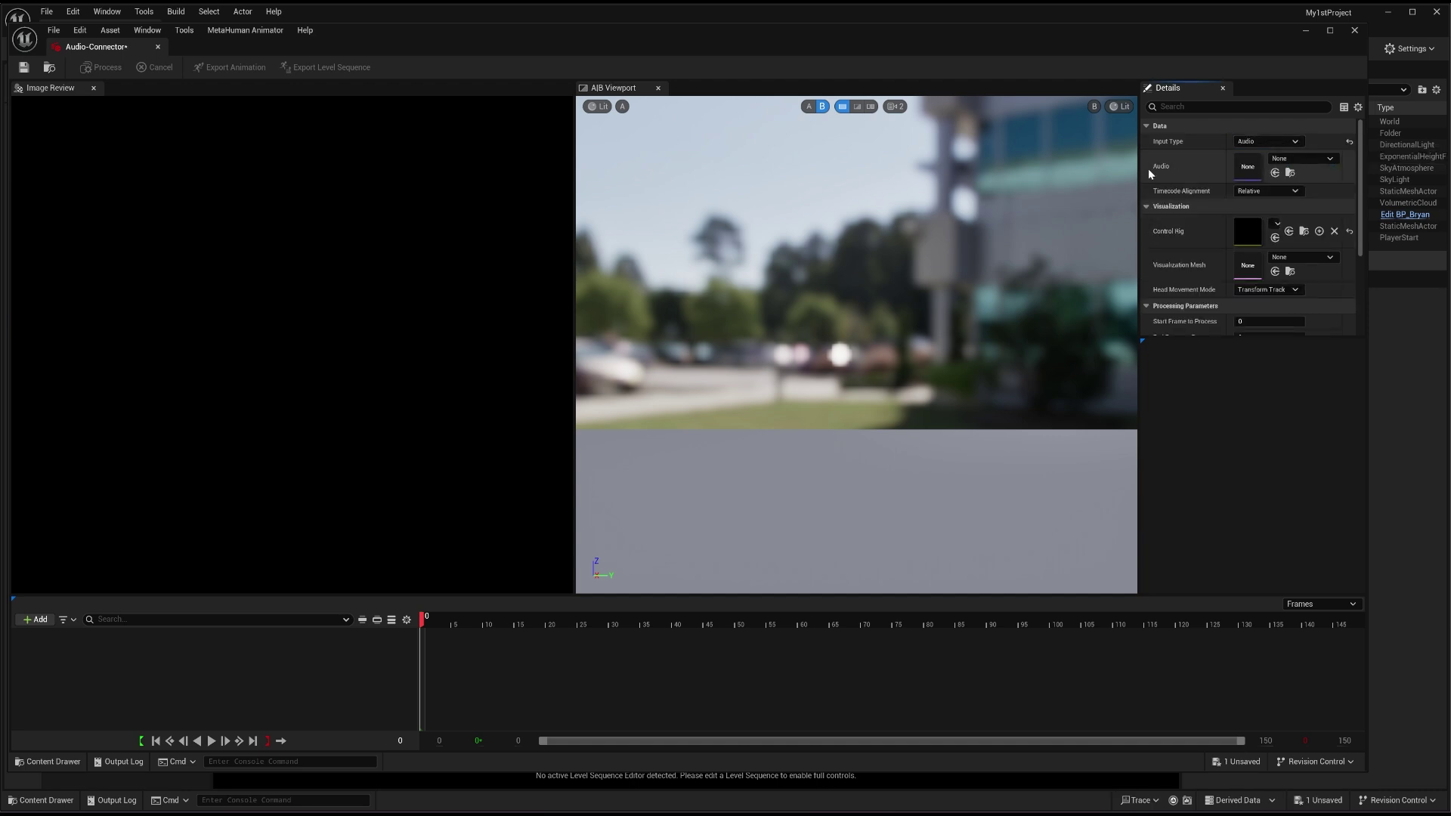
left_click(1305, 162)
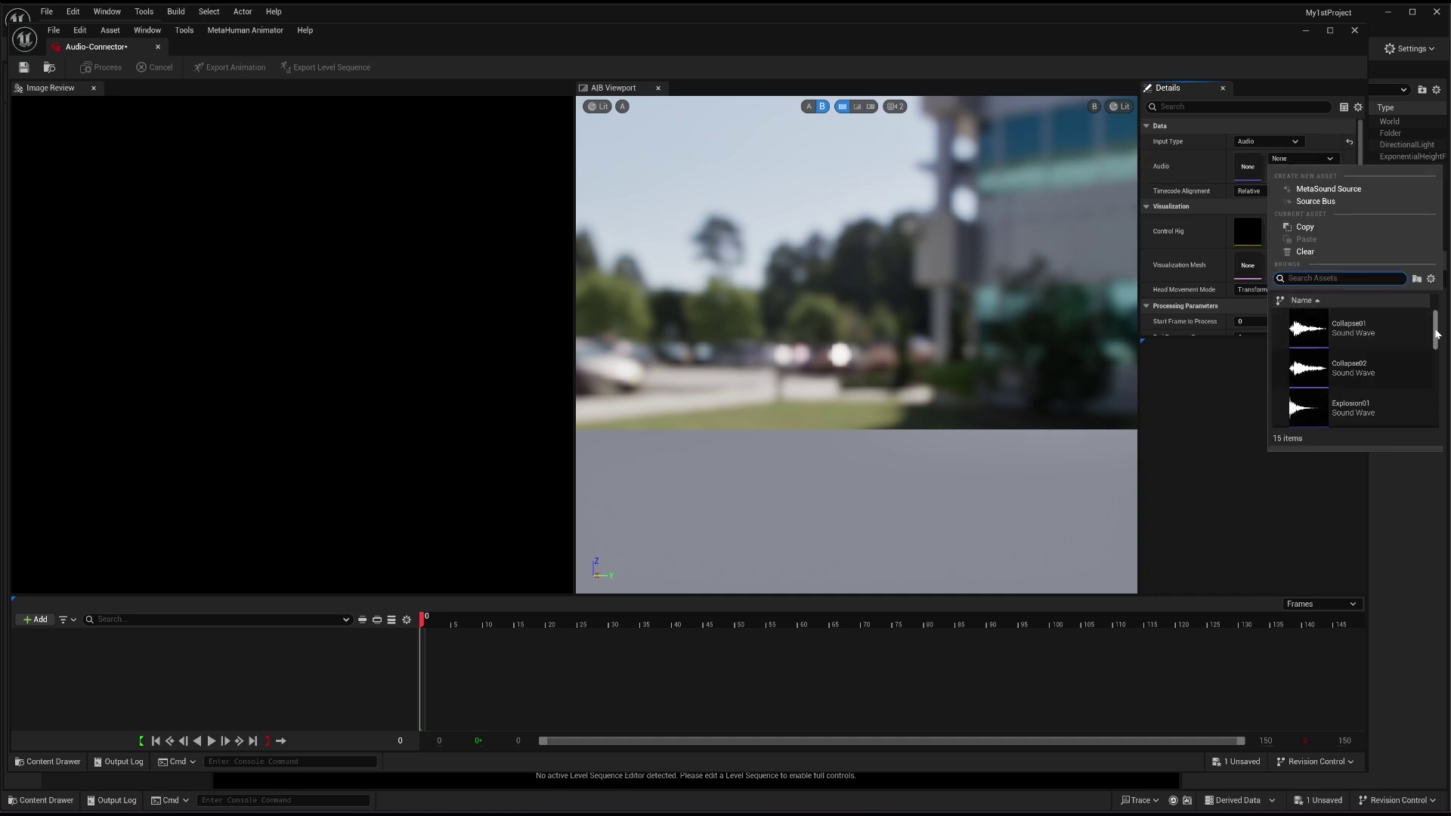
left_click_drag(1436, 333, 1434, 375)
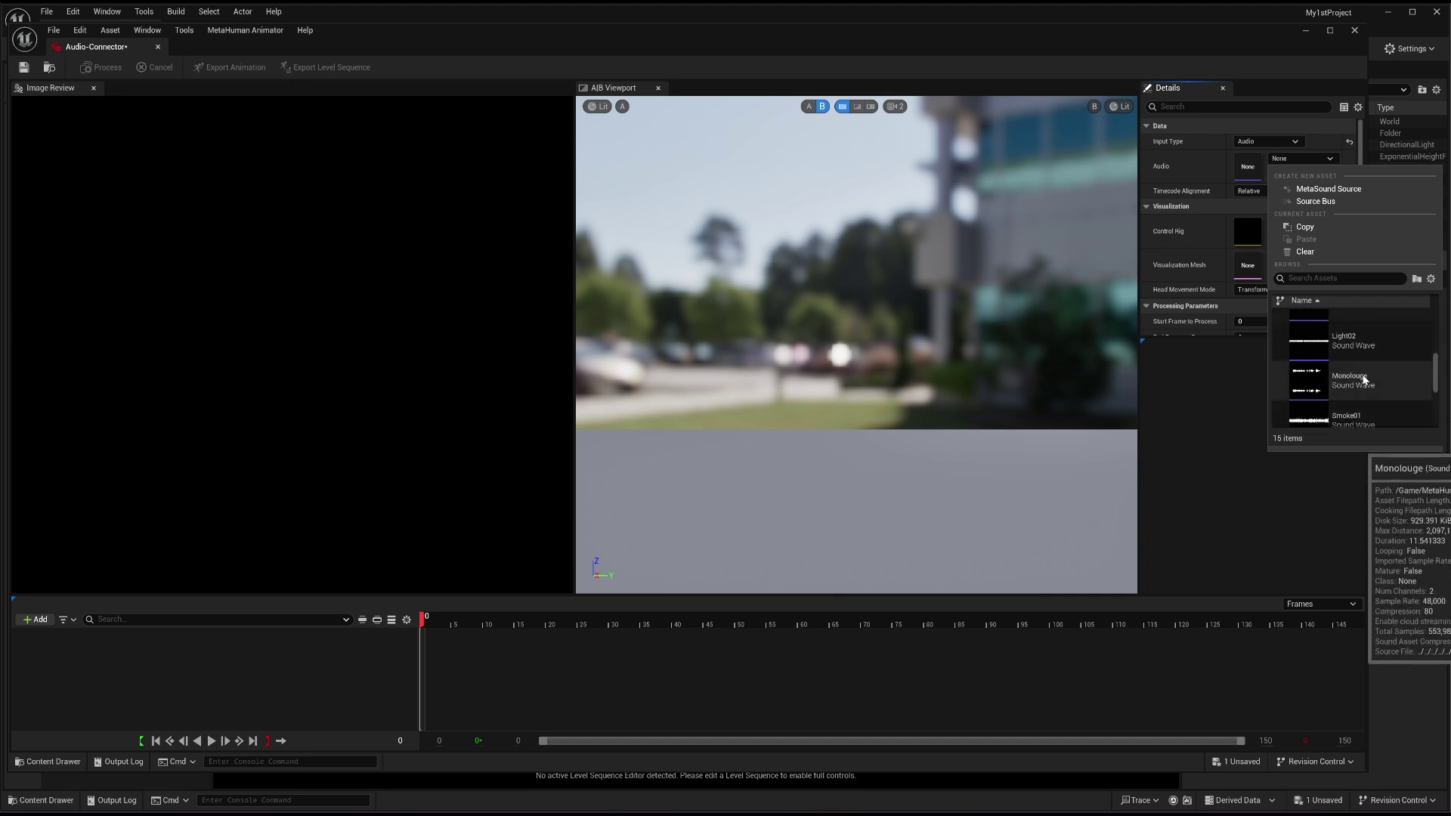
left_click(1350, 378)
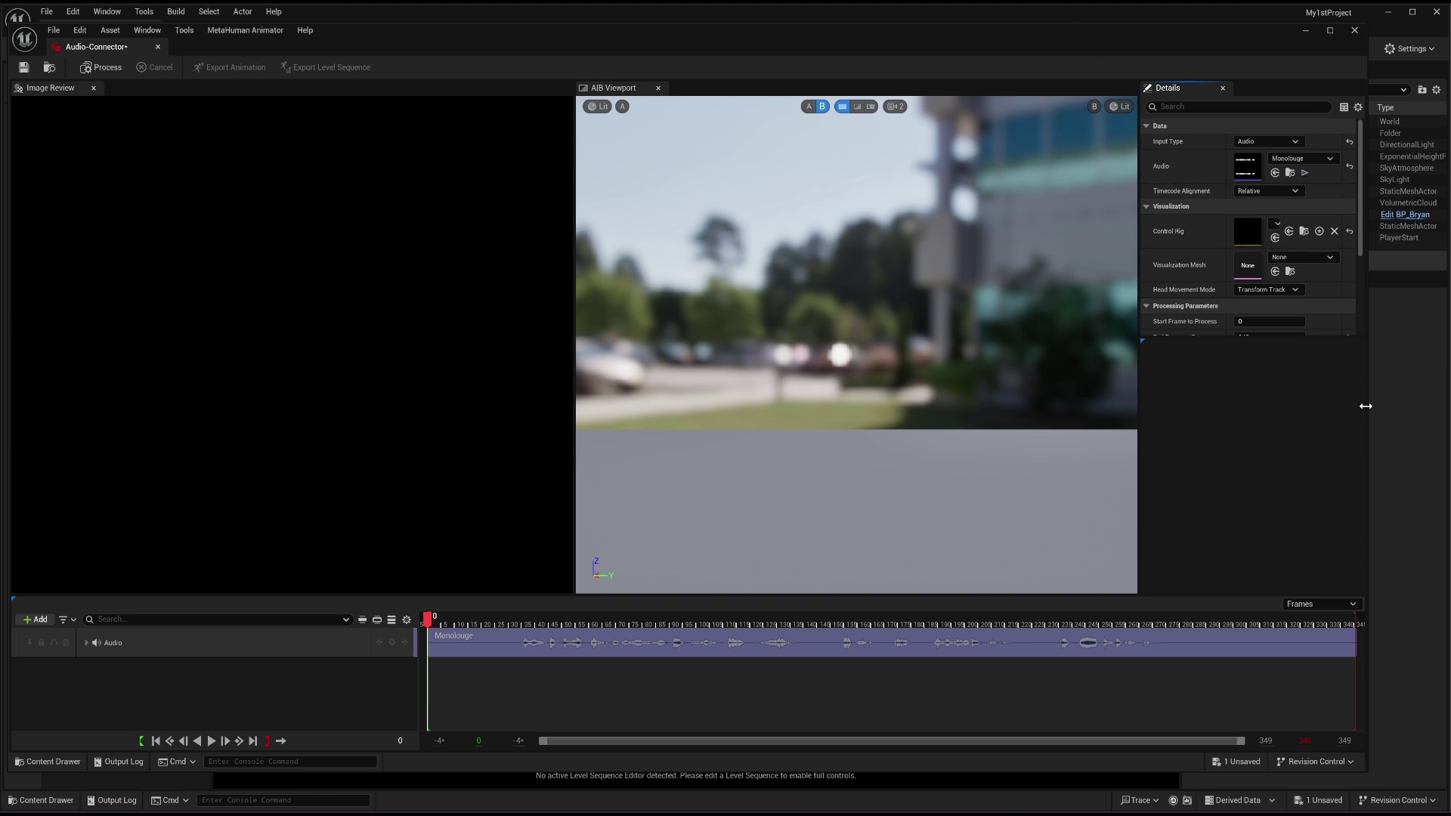
left_click_drag(1366, 409, 1229, 411)
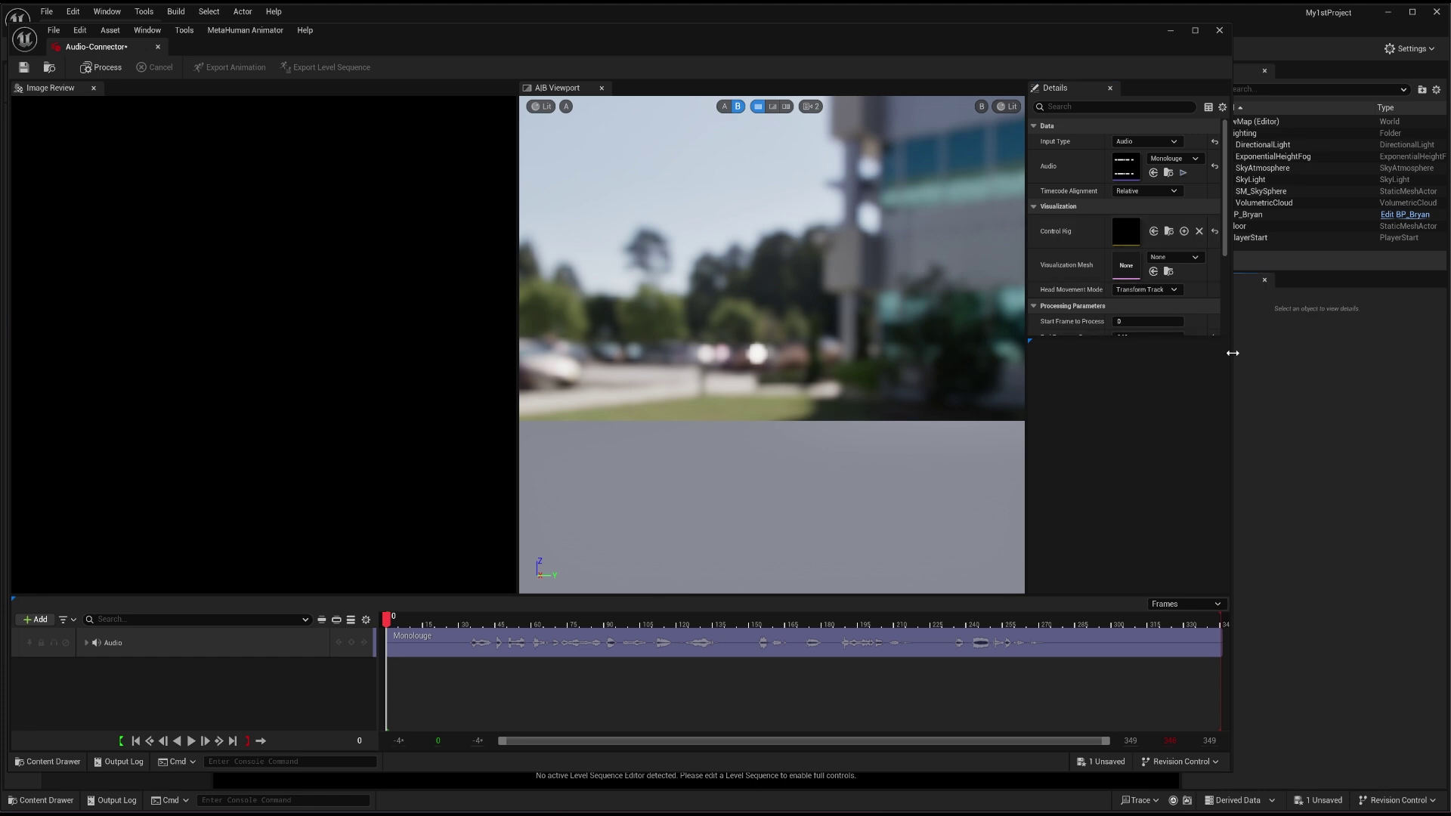
- Set Control Rig to Face_ControlBoard_CtrlRig and Visualization Mesh to Bryan_FaceMesh, accepting the audio clock
left_click_drag(1227, 341, 1350, 358)
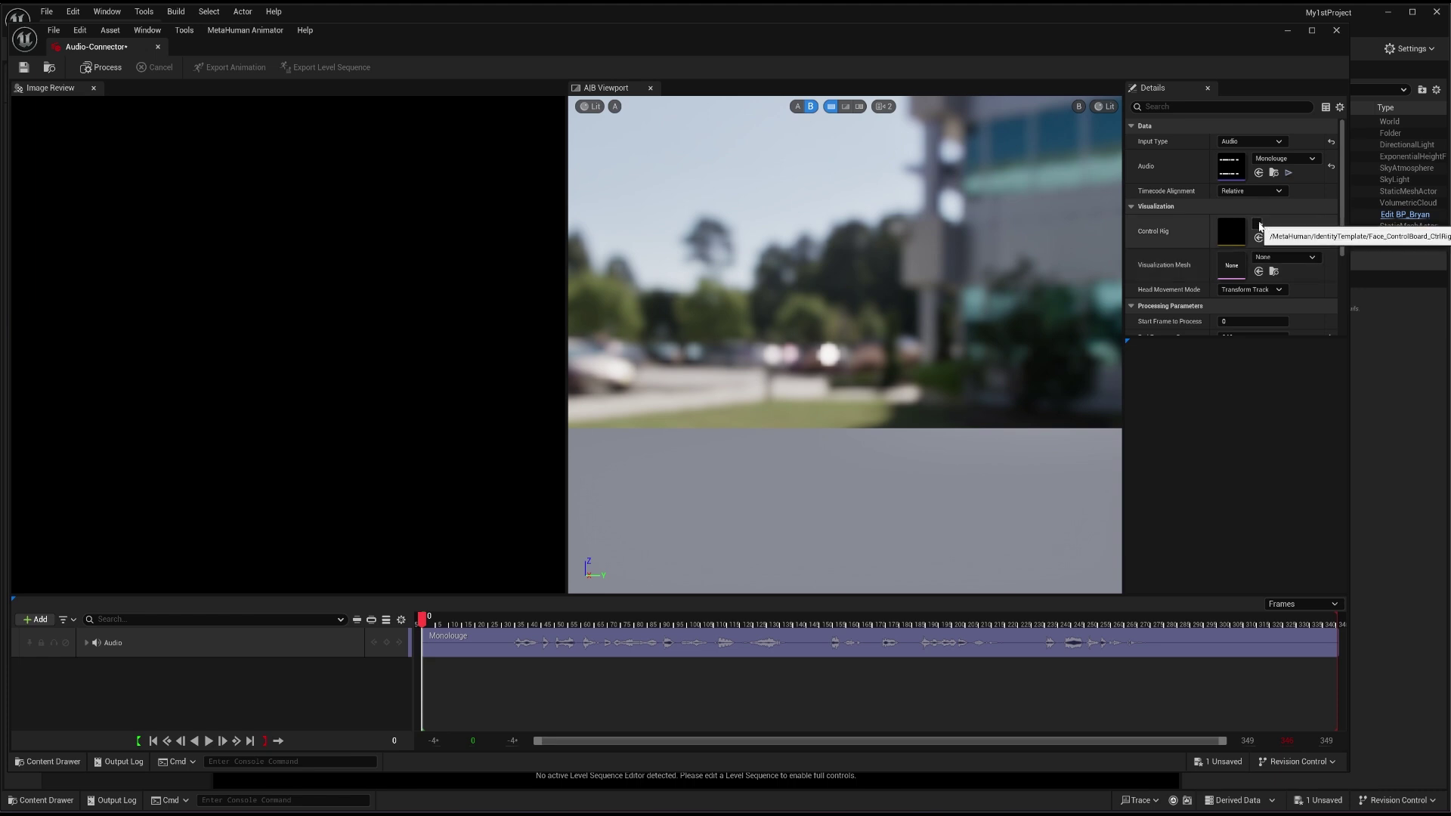
left_click(1260, 225)
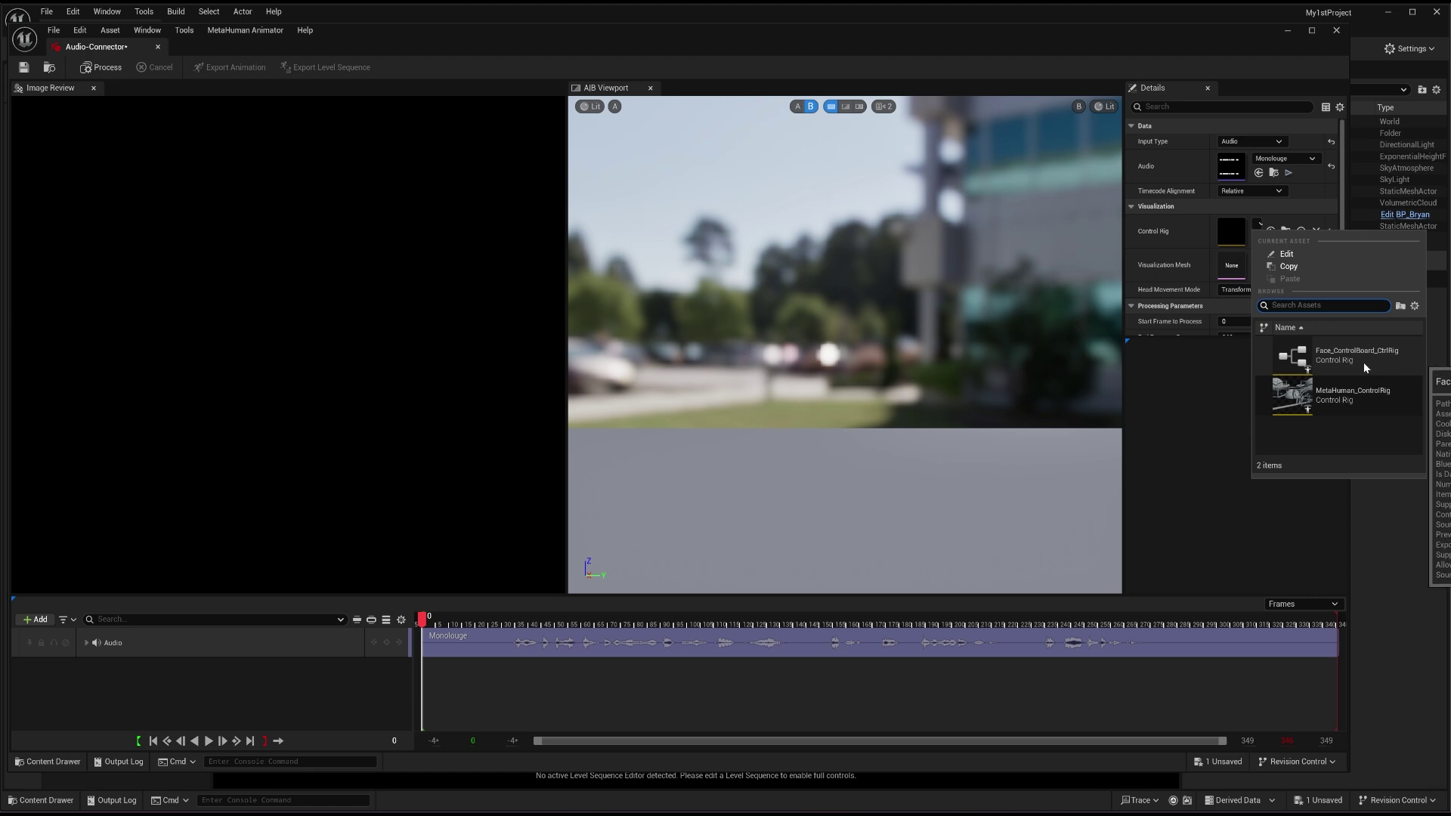
left_click(1364, 361)
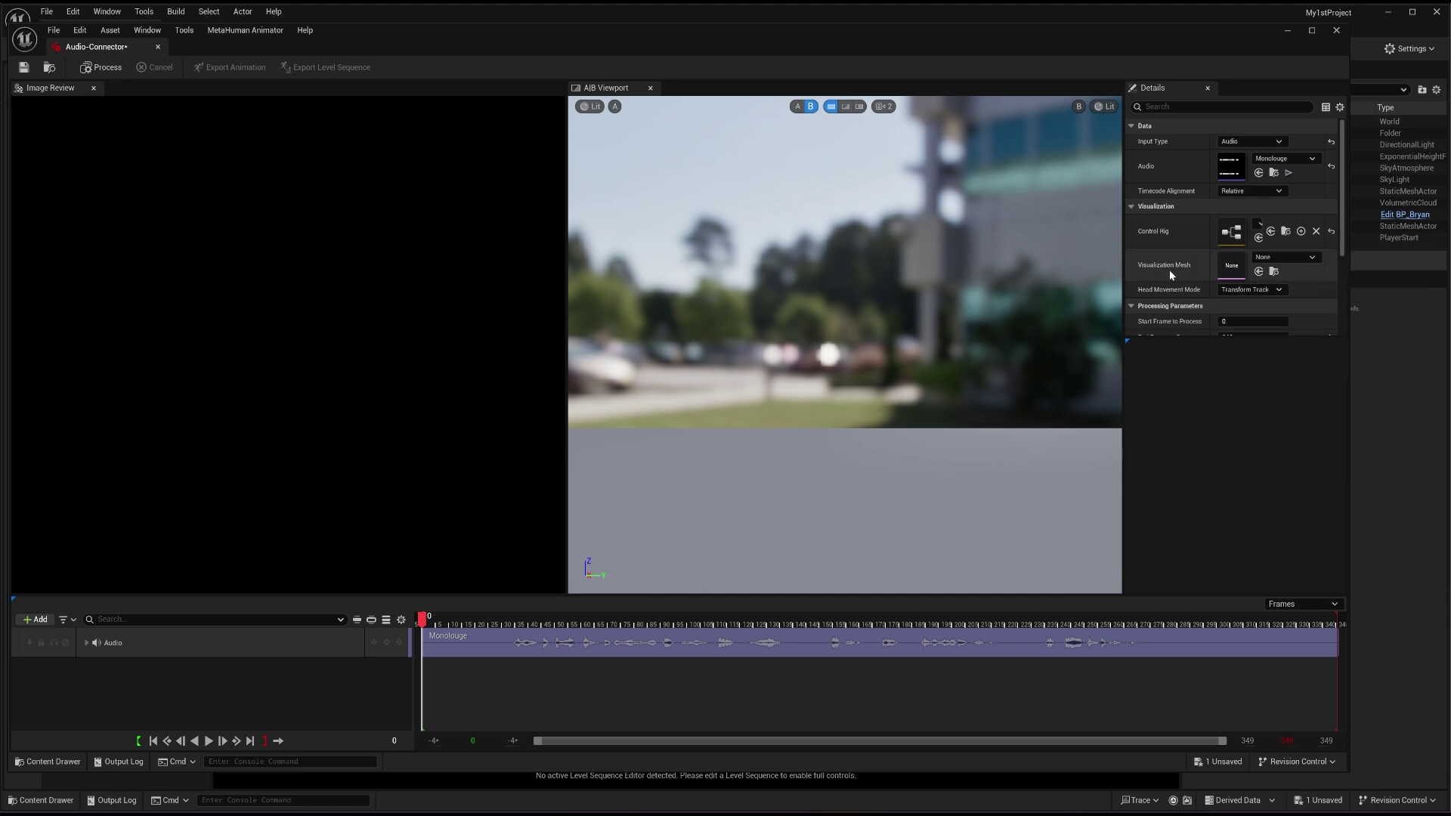
left_click(1282, 258)
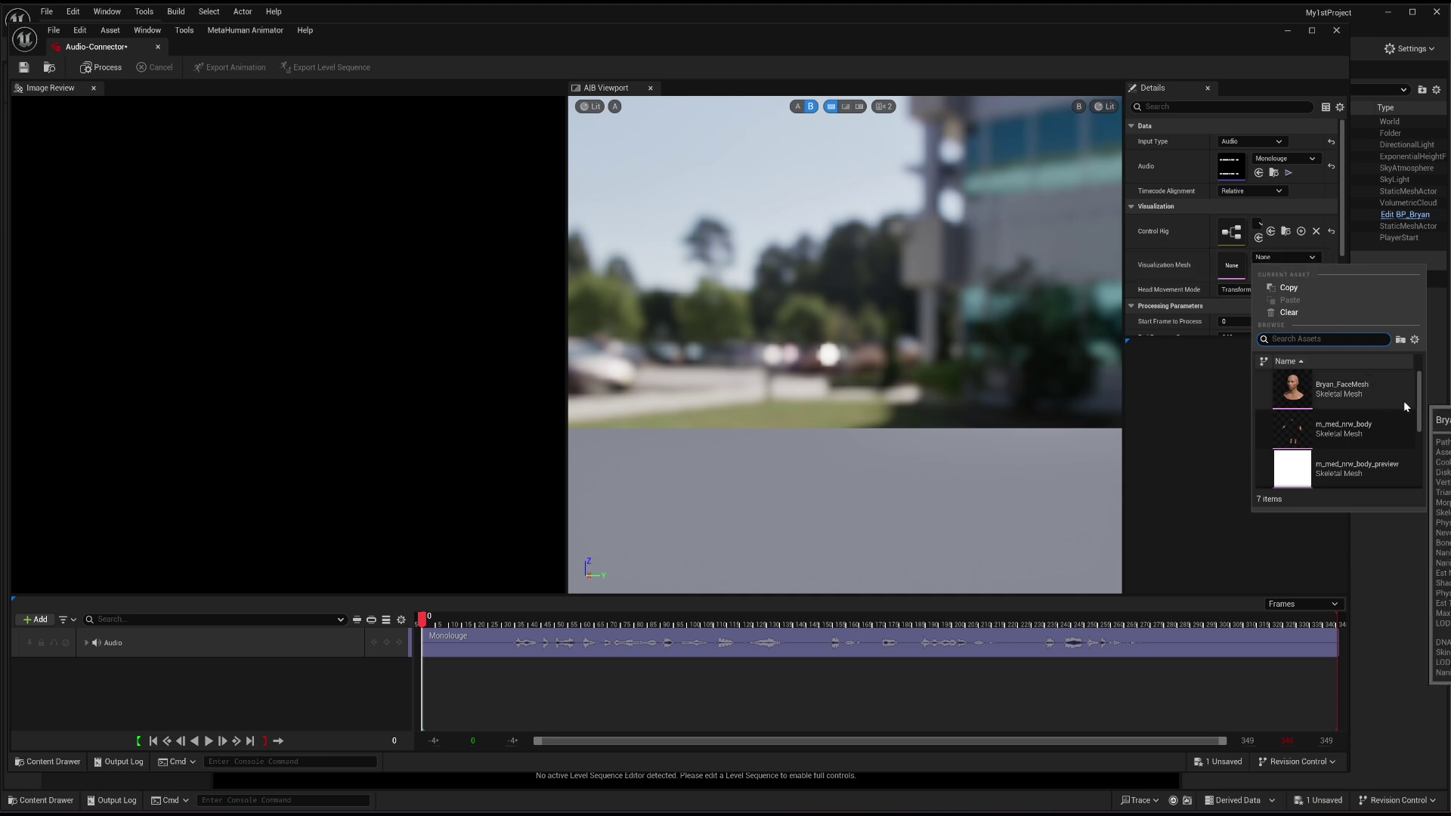
left_click(1331, 394)
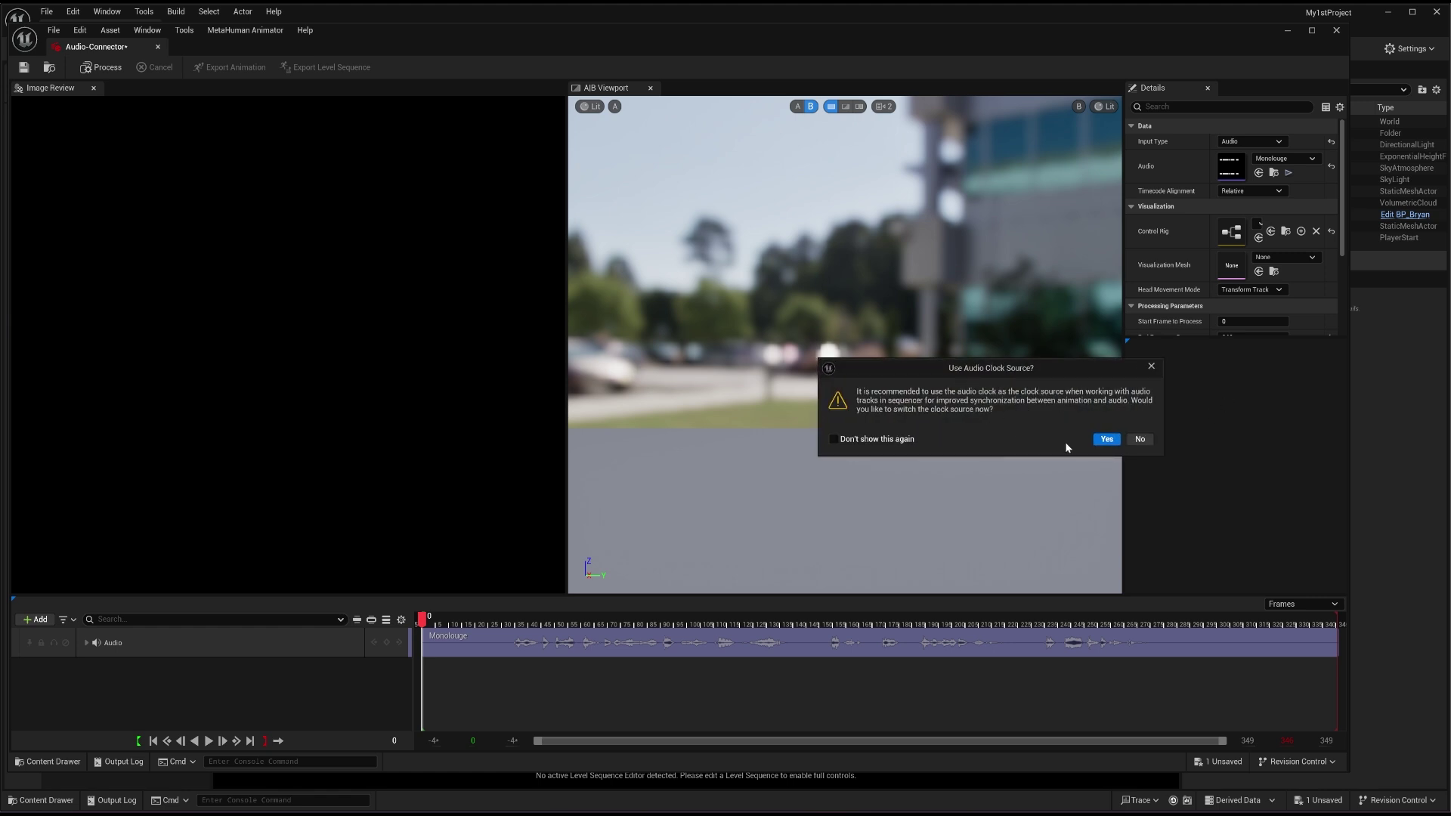
left_click(1105, 440)
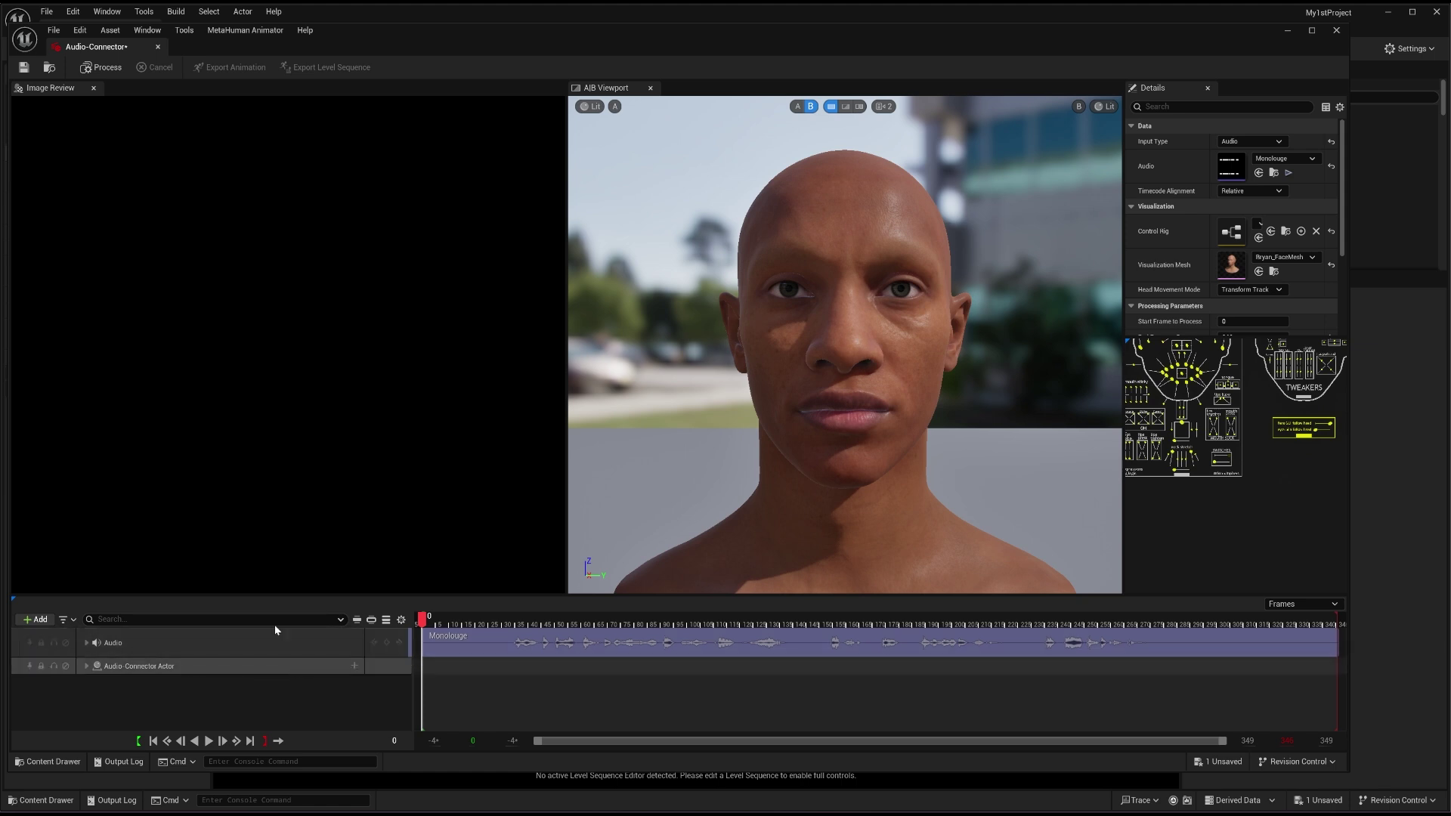
- Process the Monolouge audio, then rewind to the first frame and play the face animation
left_click(105, 70)
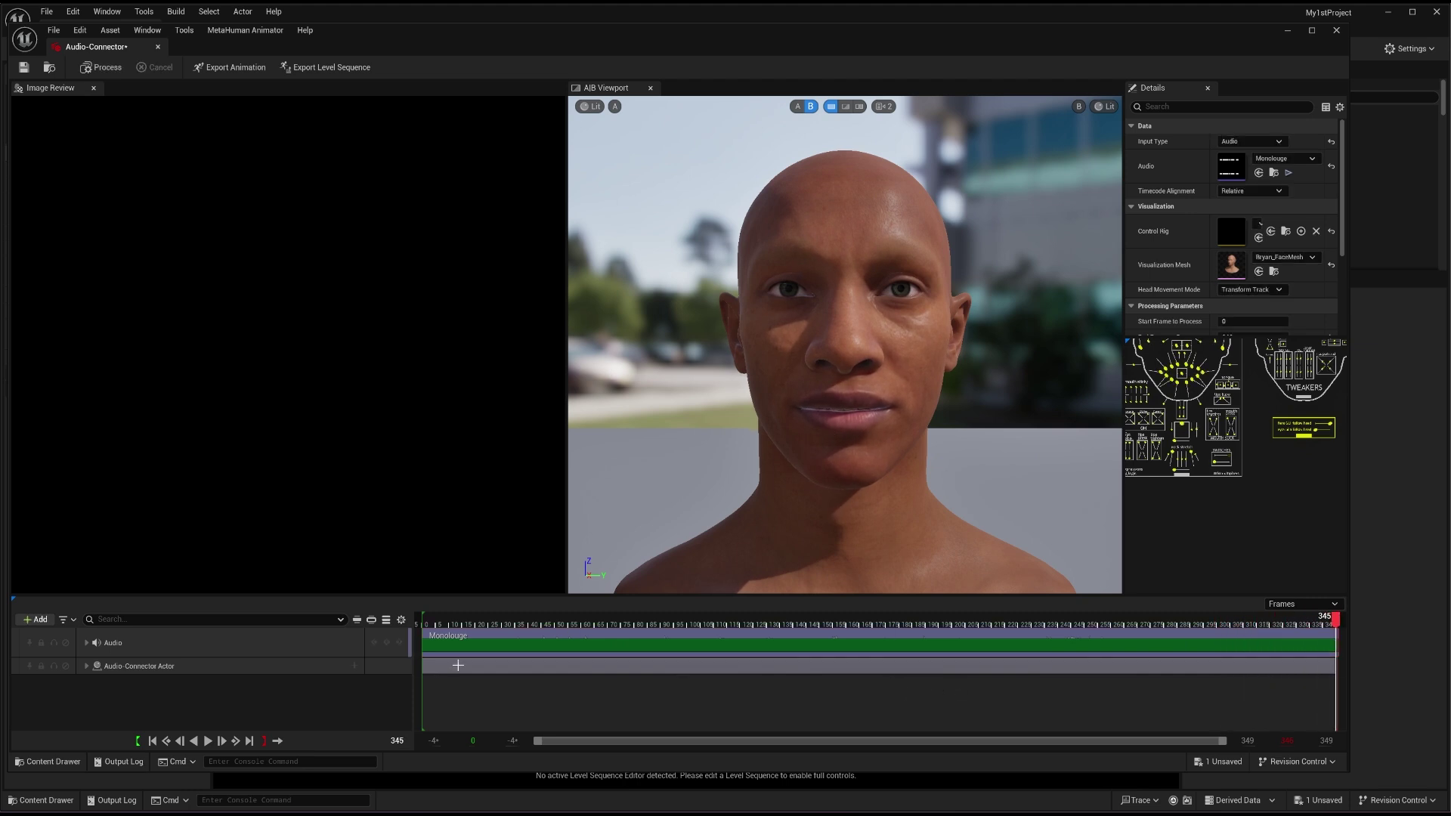
left_click(152, 741)
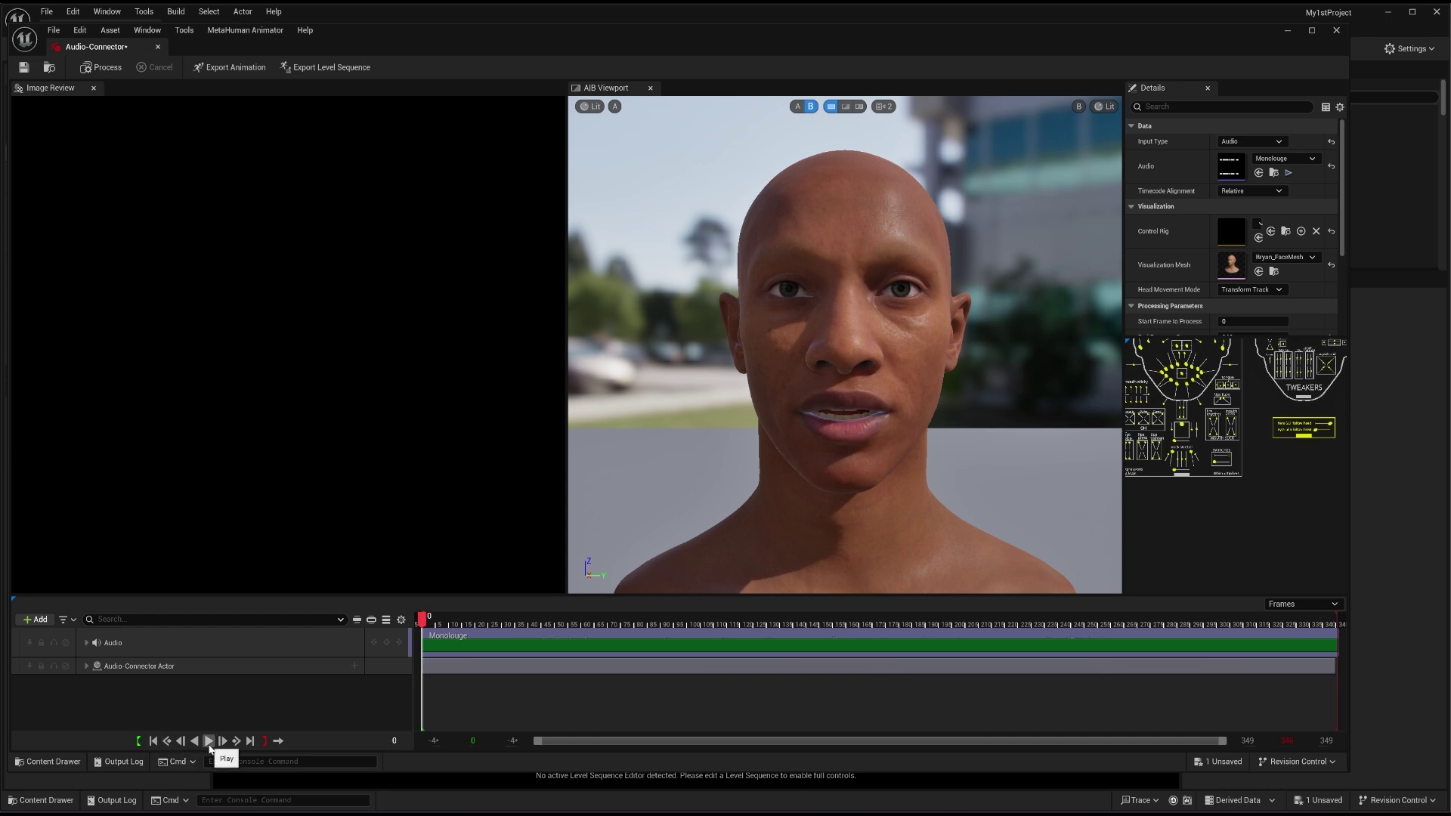
left_click(209, 745)
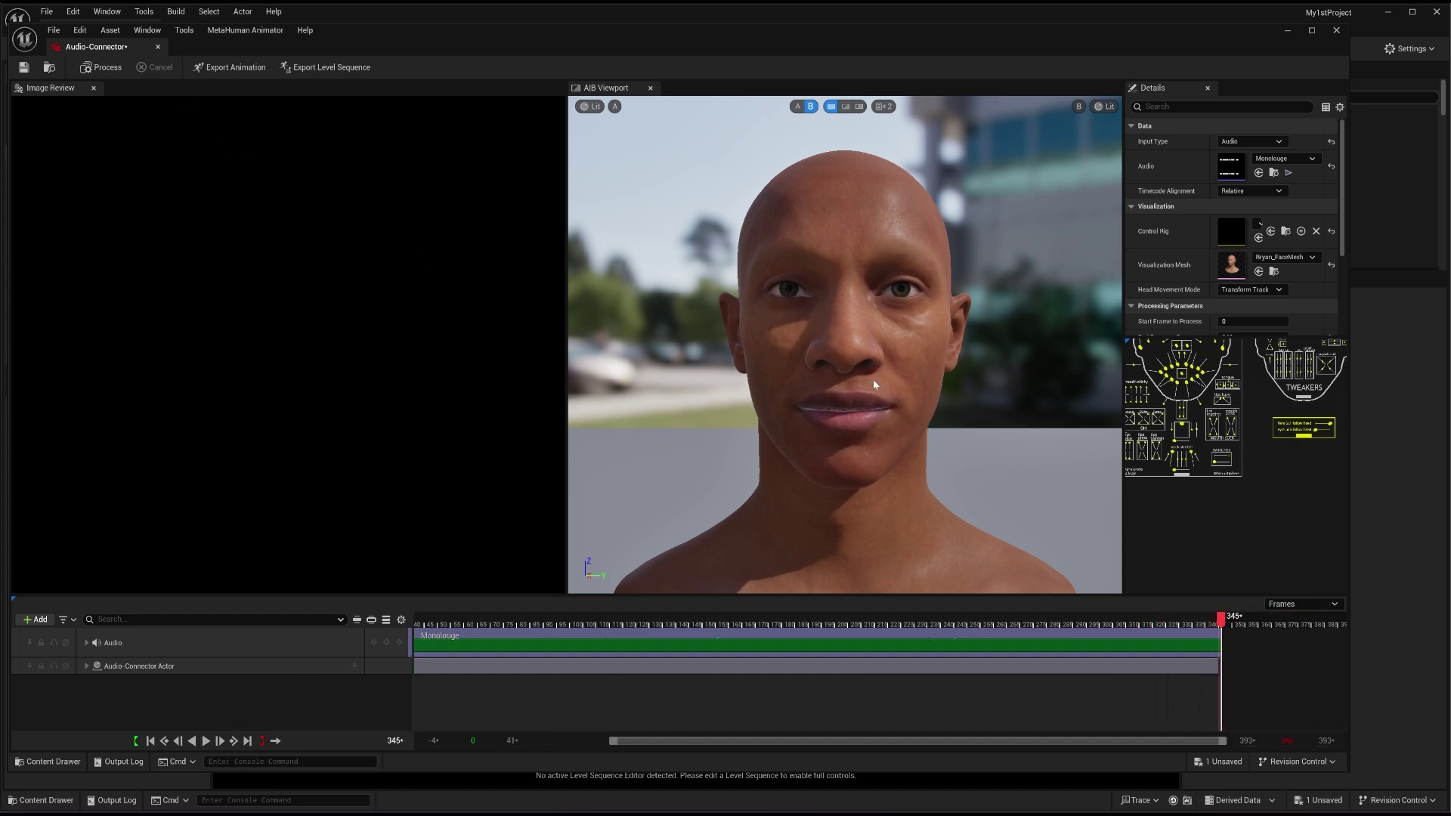
- Export the animation sequence to the Bryan folder, renaming AS_Audio-Connector to Animation_Audio-Connector
left_click(236, 68)
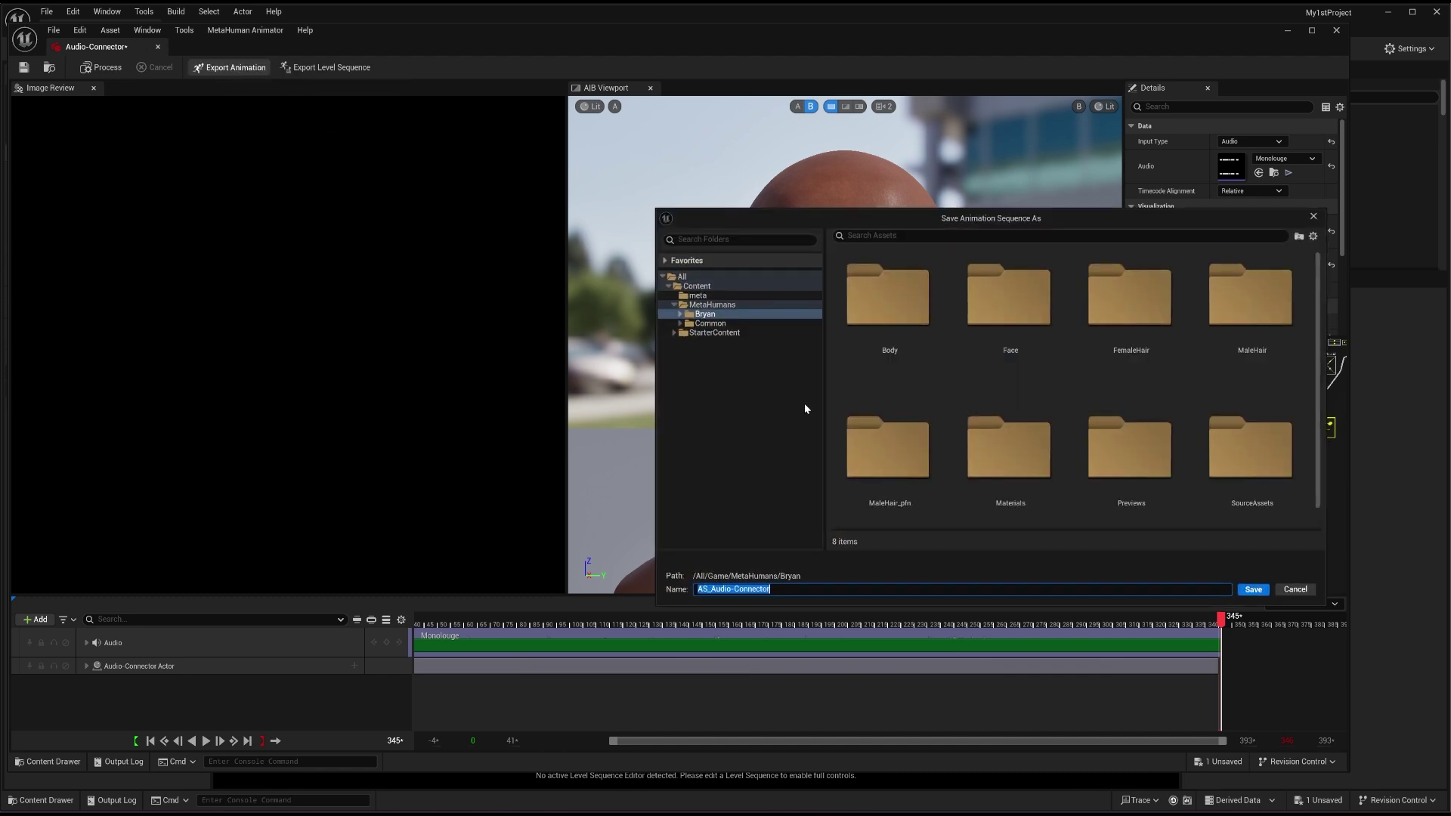
left_click(733, 314)
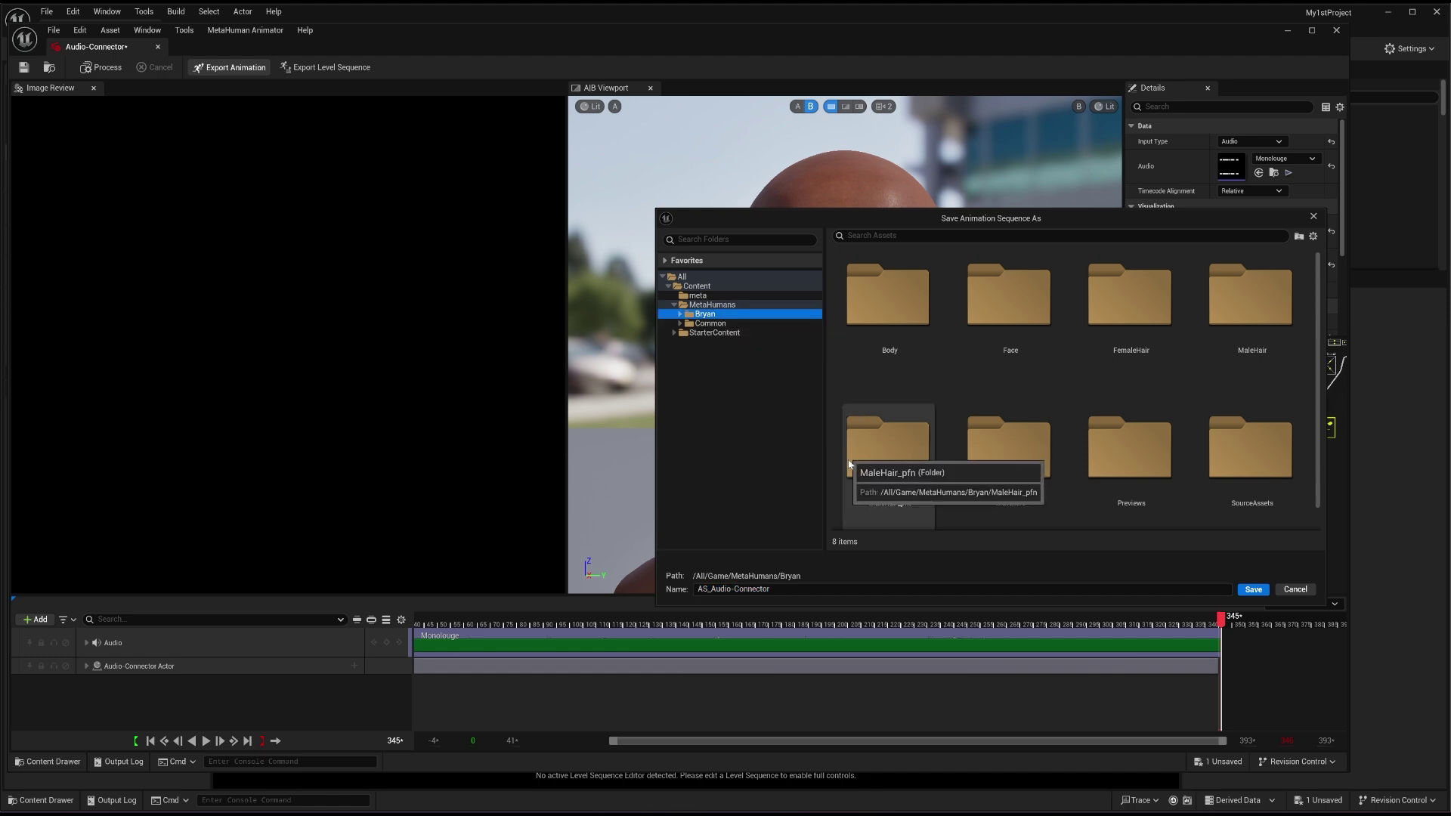
left_click(722, 588)
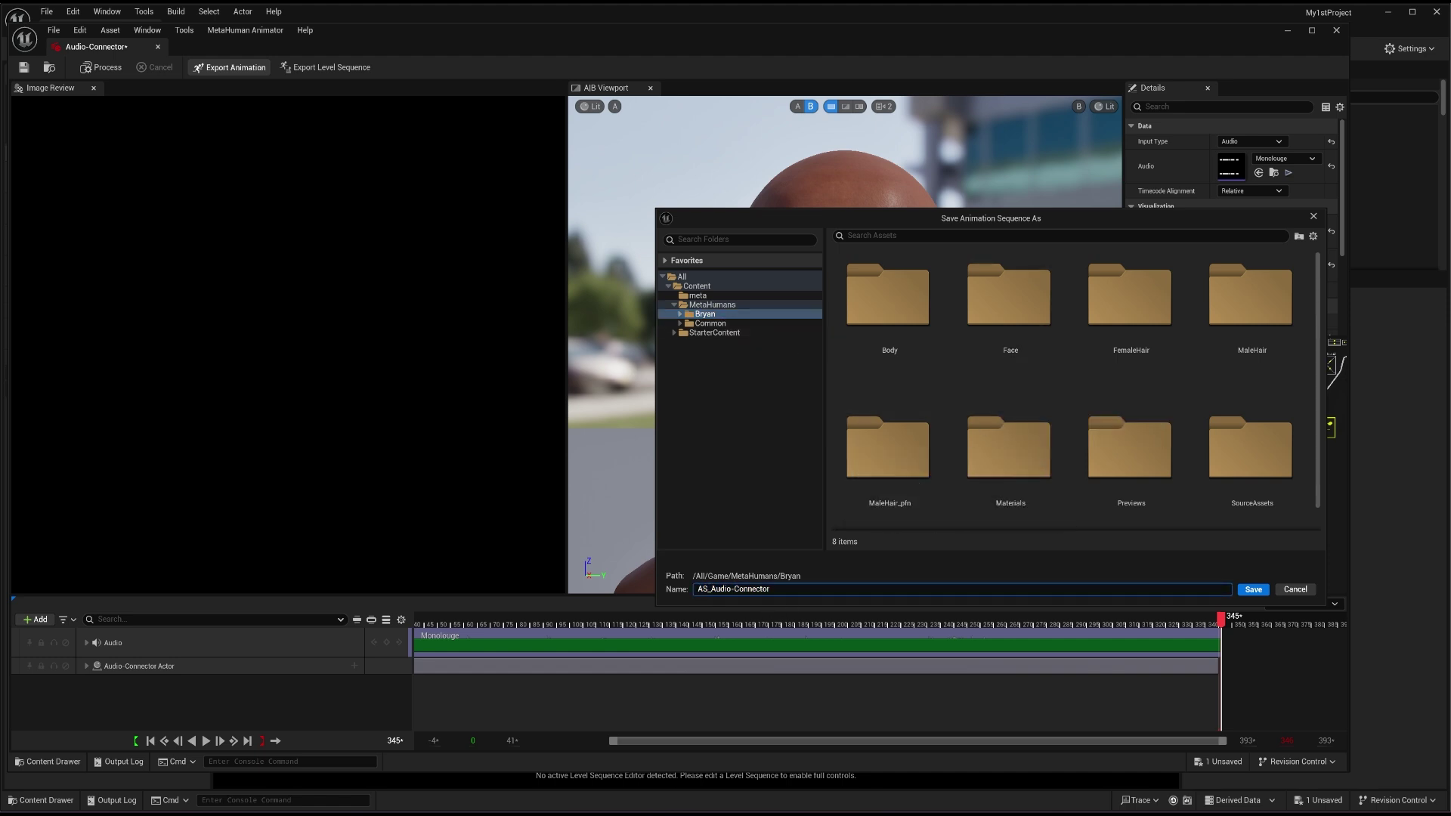
left_click(700, 589)
key("Delete")
type("nimation")
left_click(1254, 589)
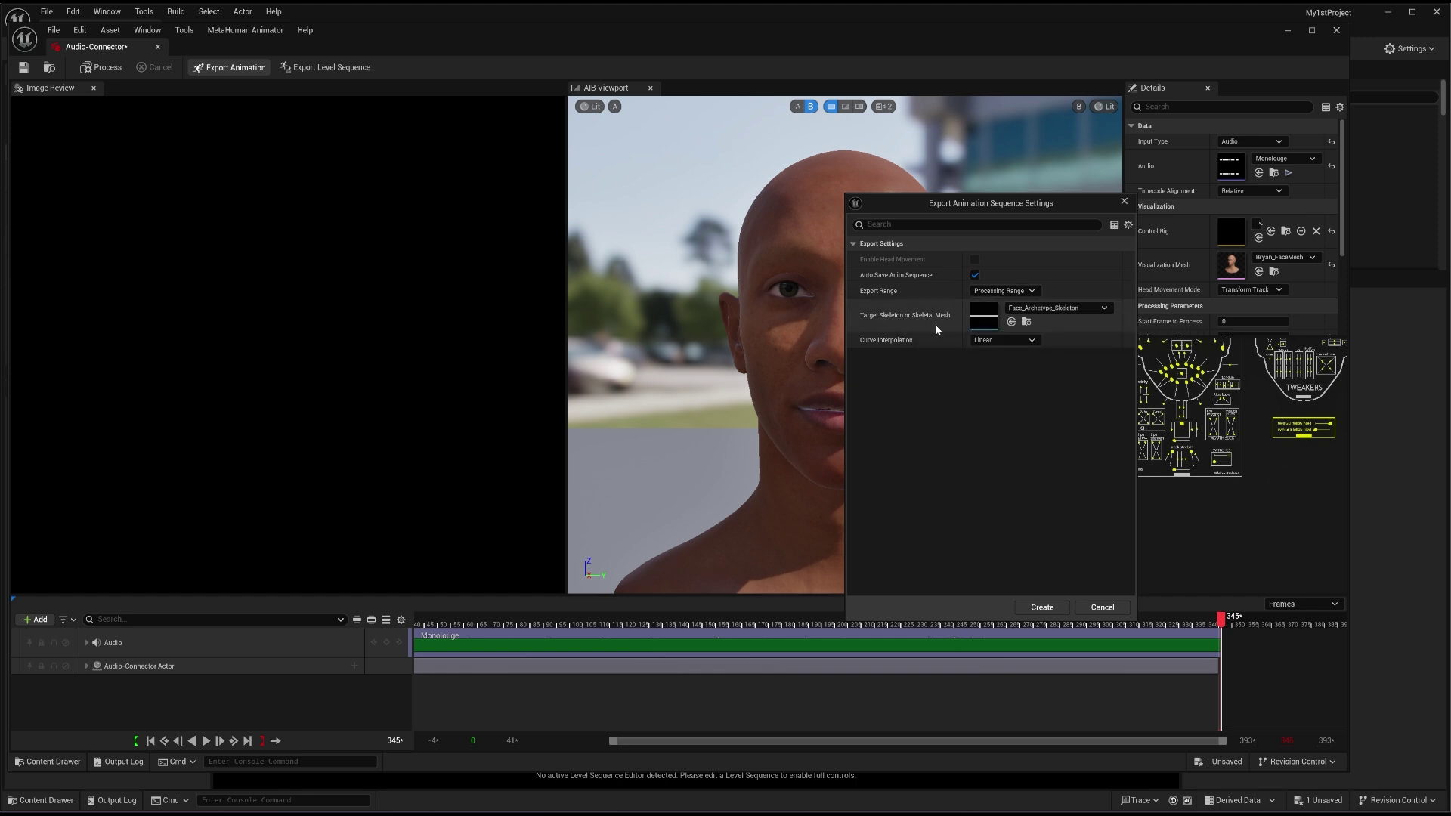
- Create the Audio-Connector animation targeting Bryan_FaceMesh and save the performance with Ctrl+S
left_click(1057, 307)
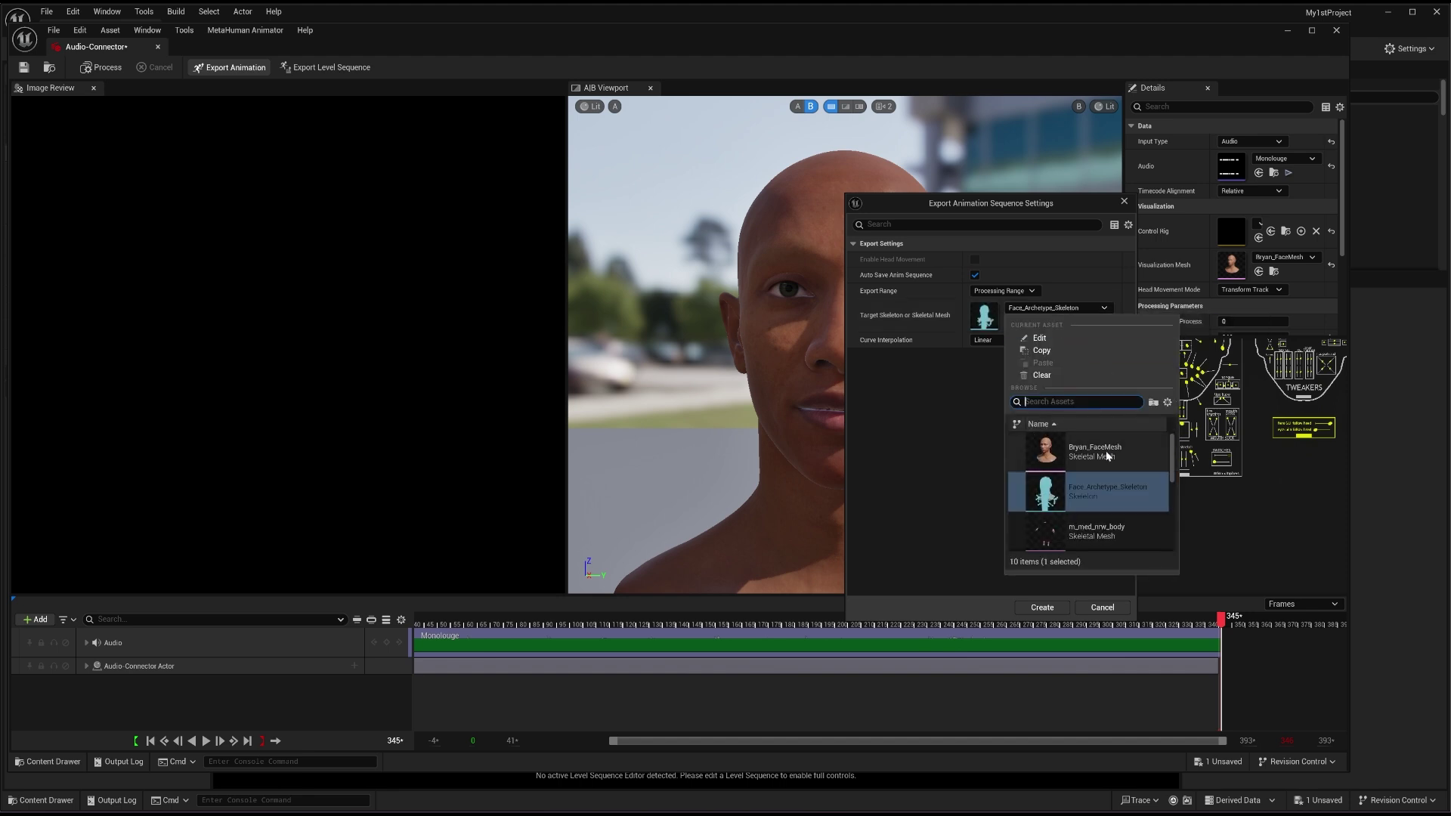
mouse_move(1098, 456)
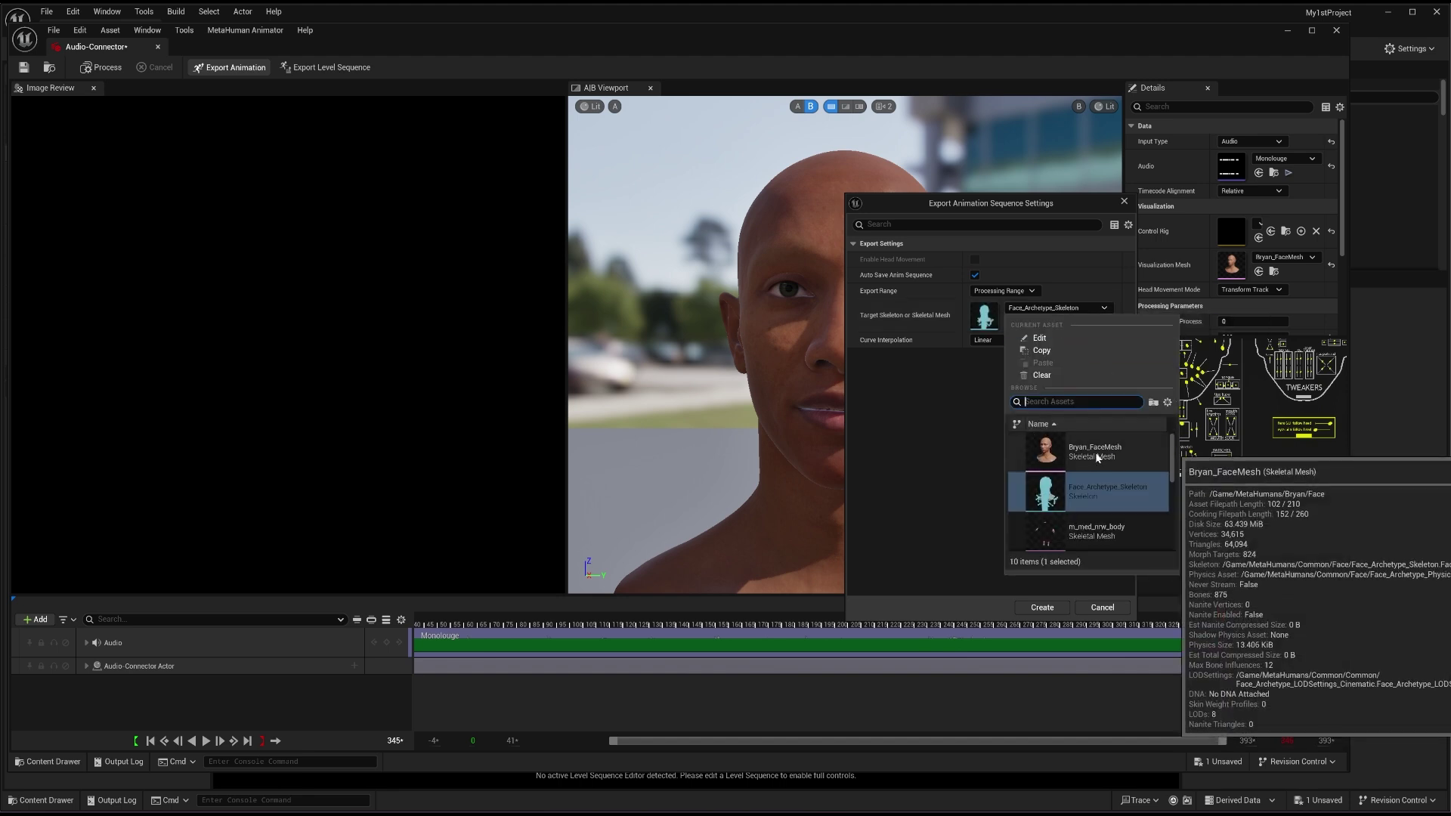
left_click(1097, 454)
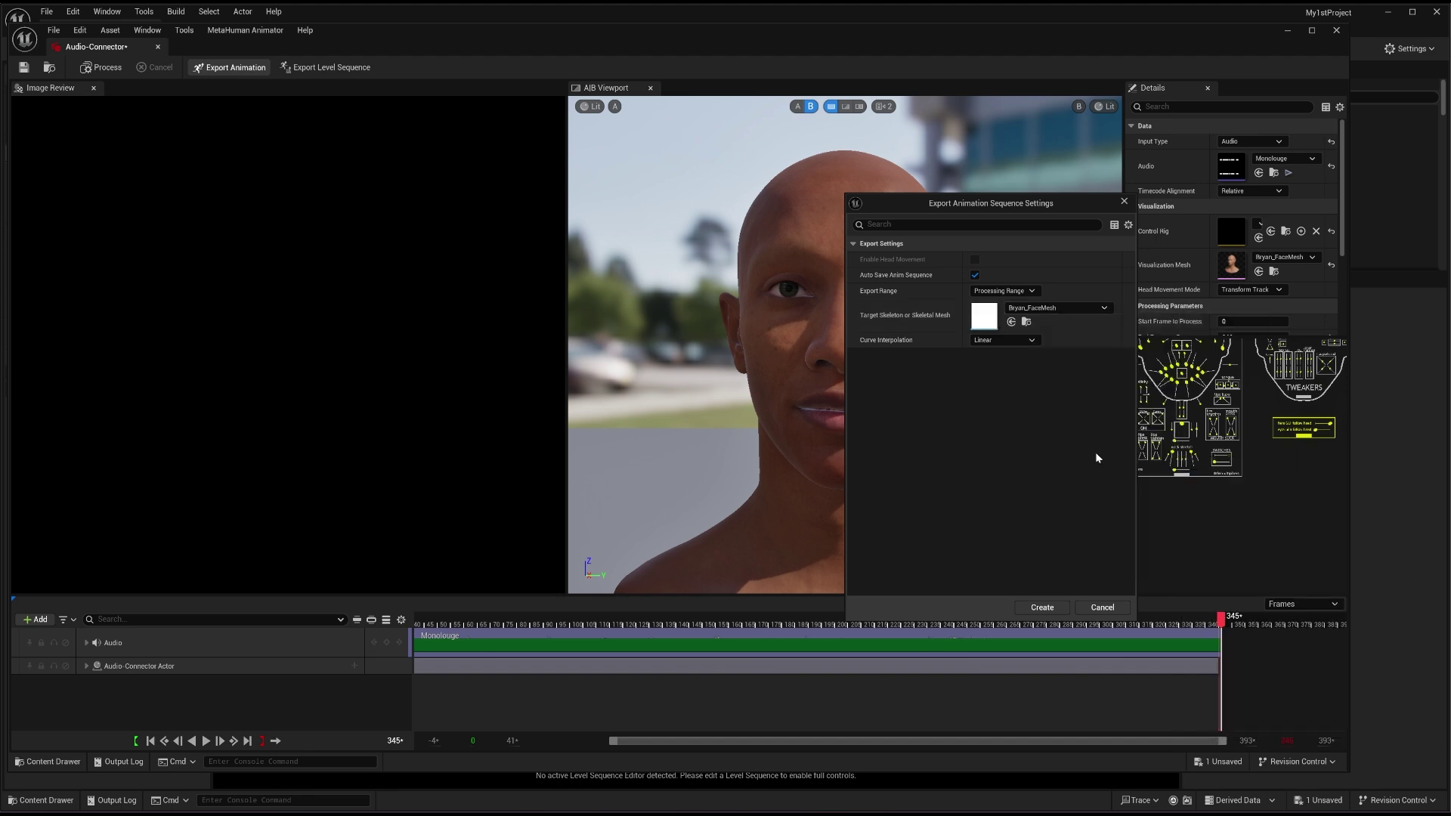
left_click(1043, 608)
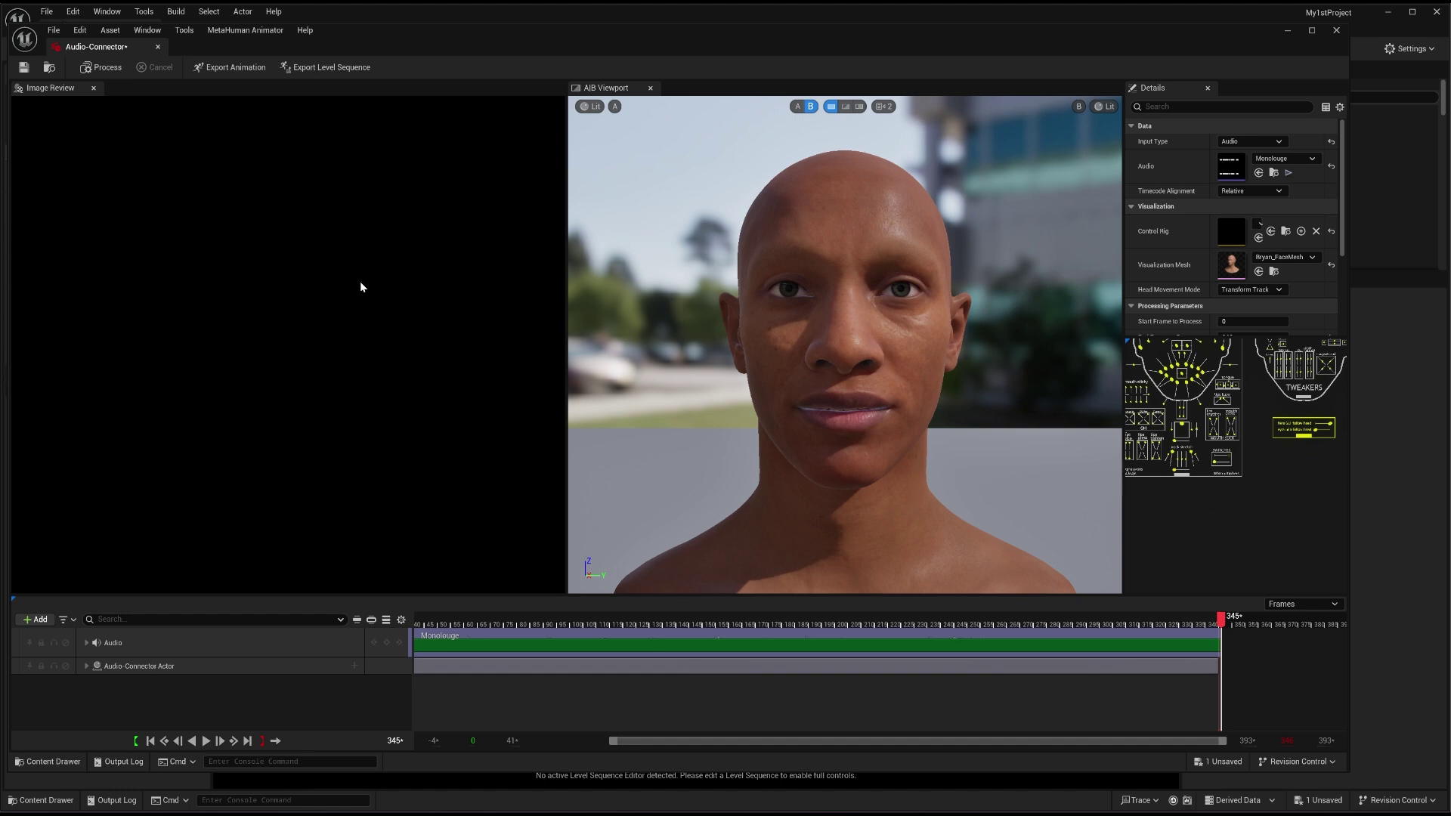
key("ctrl+s")
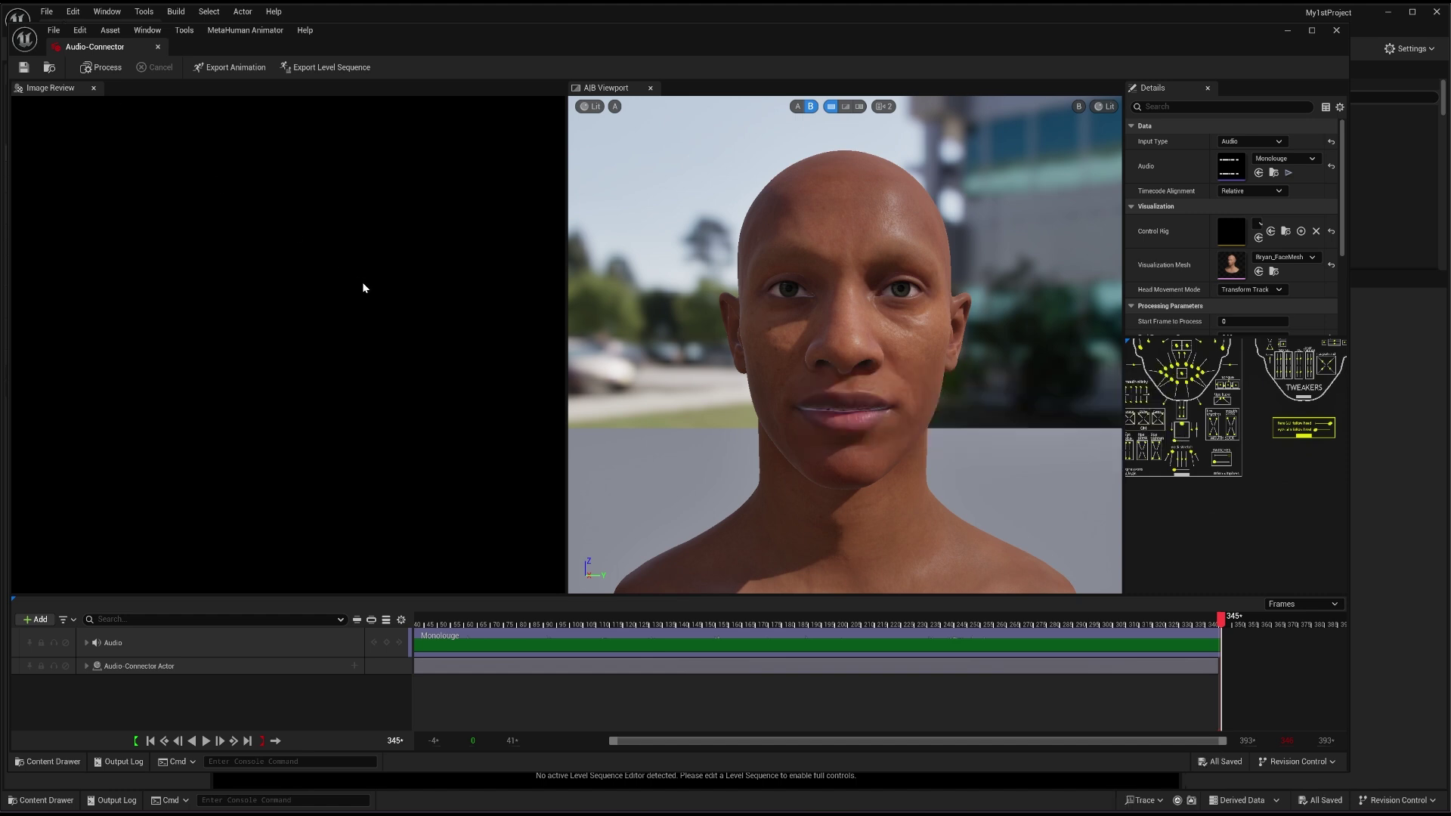
- Close the MetaHuman Animator window and open the Content Drawer at the MetaHumans/Bryan folder
left_click(1336, 30)
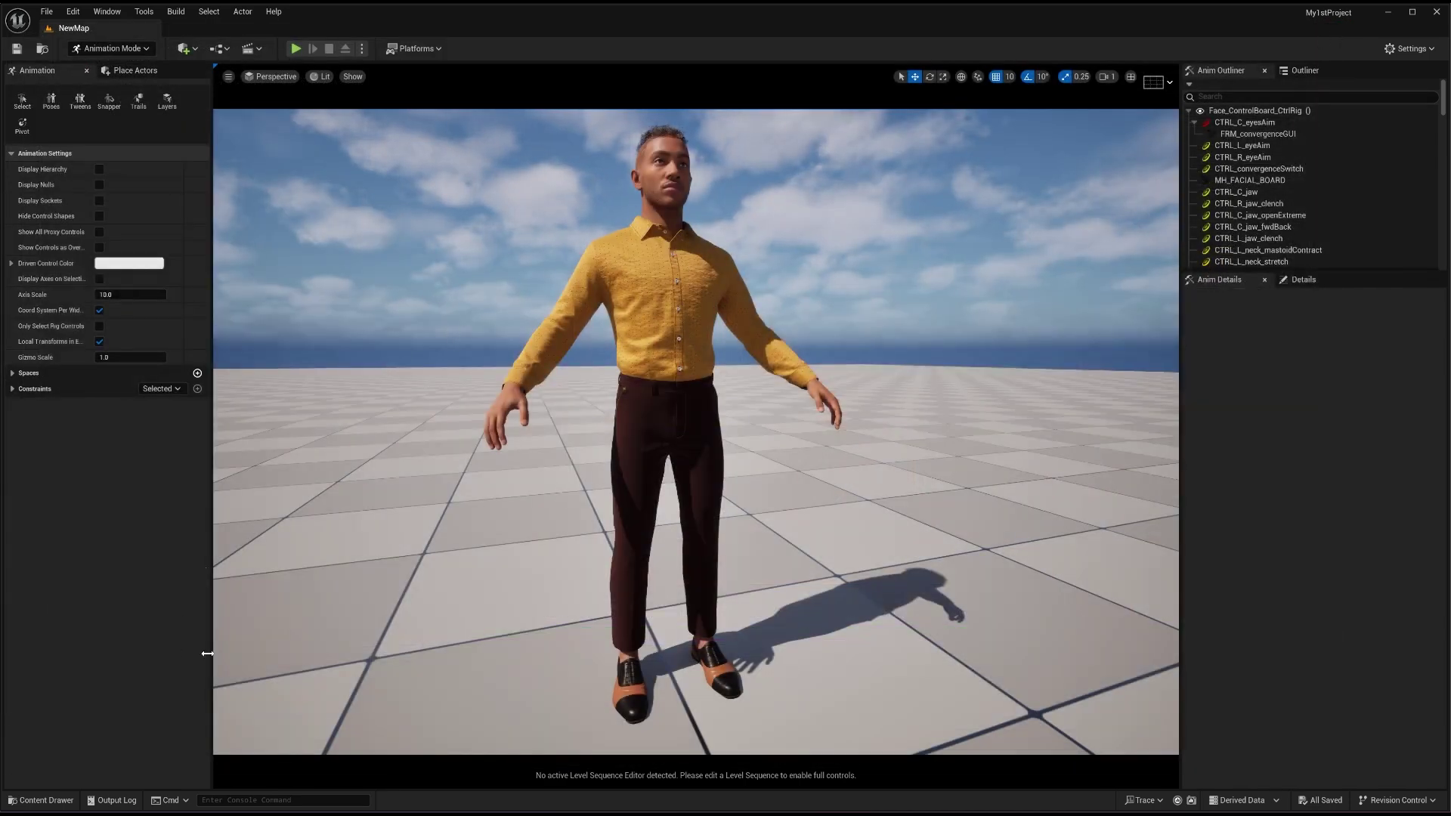
left_click(65, 798)
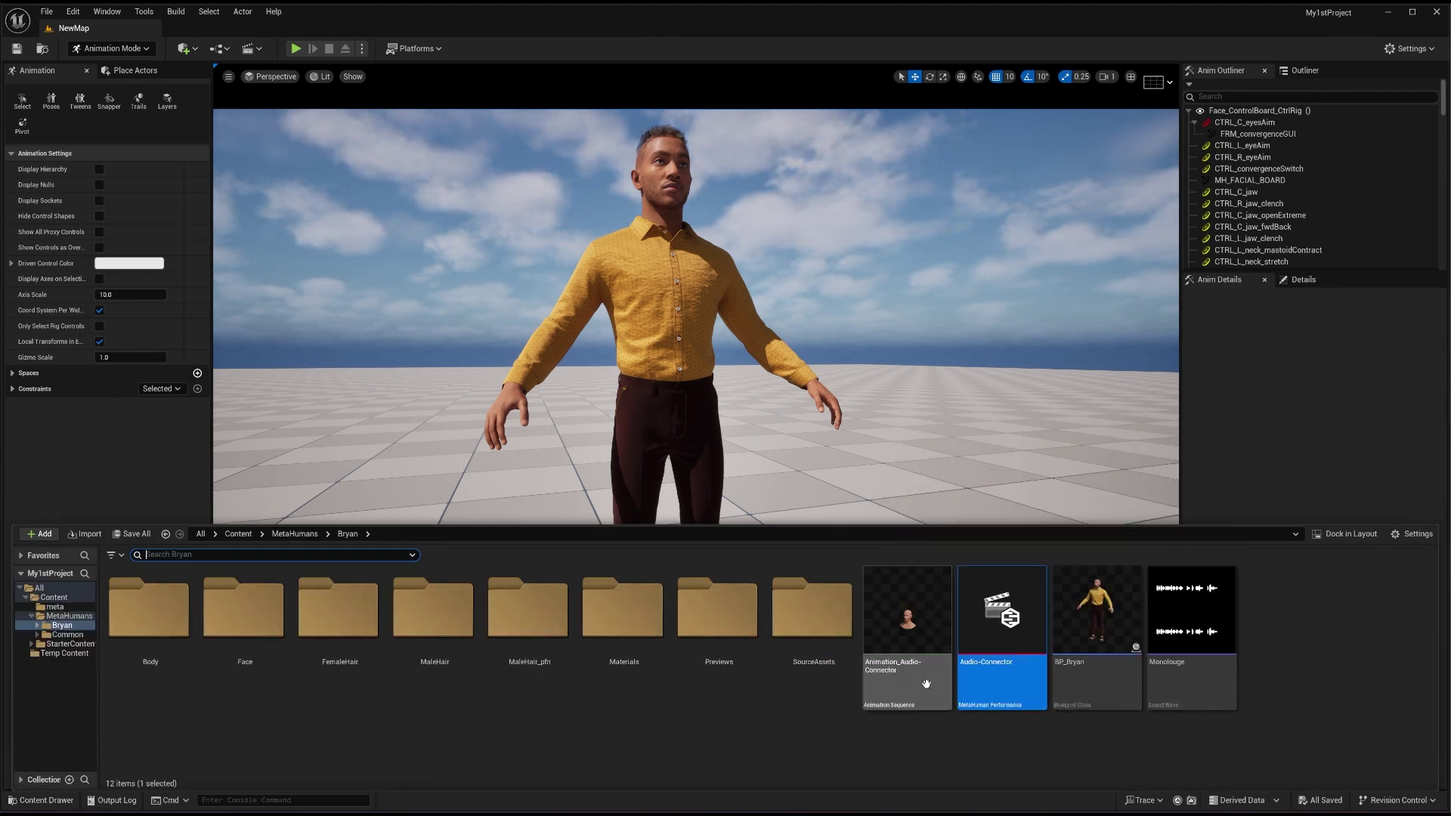
mouse_move(926, 684)
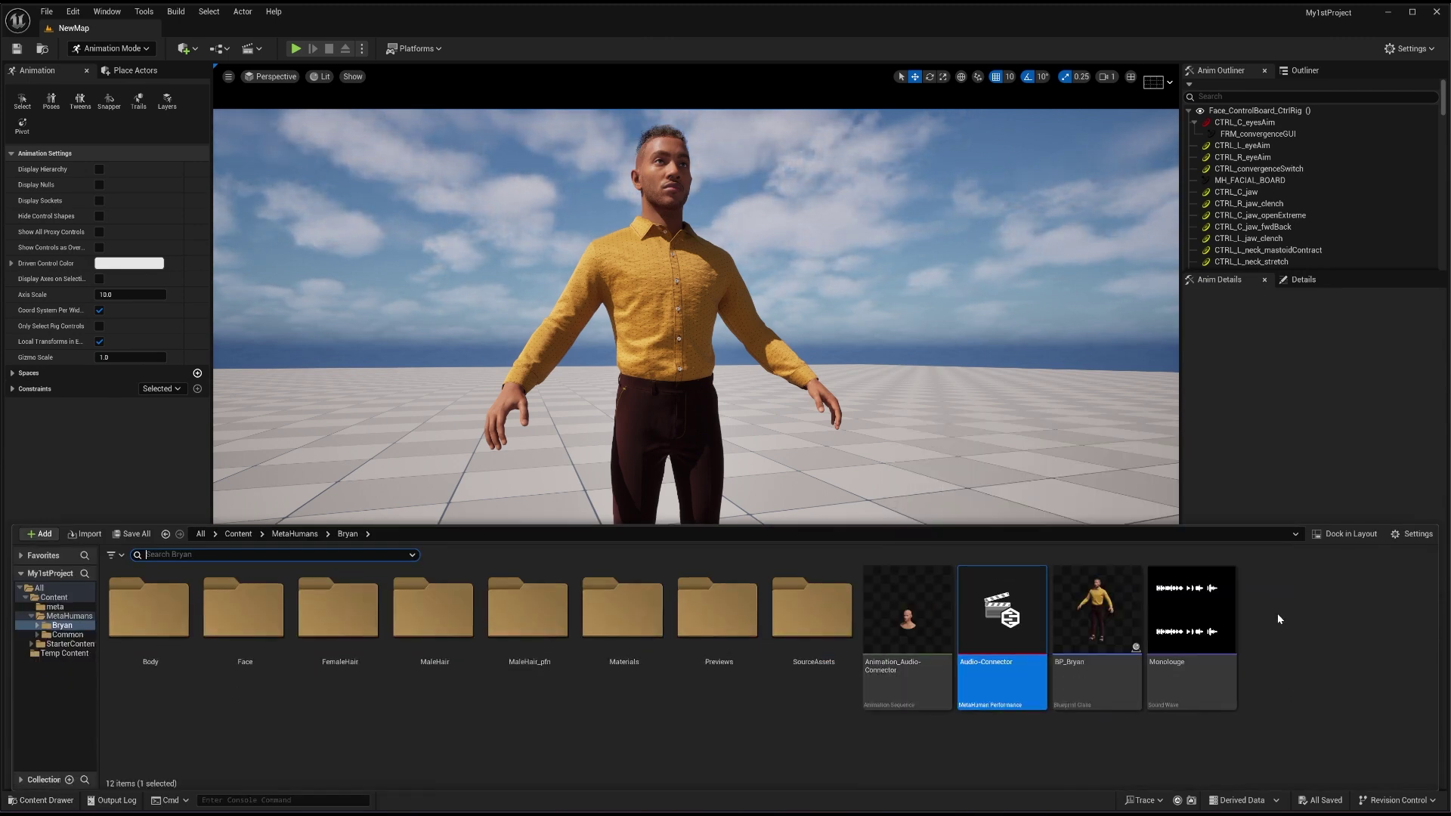
right_click(1269, 613)
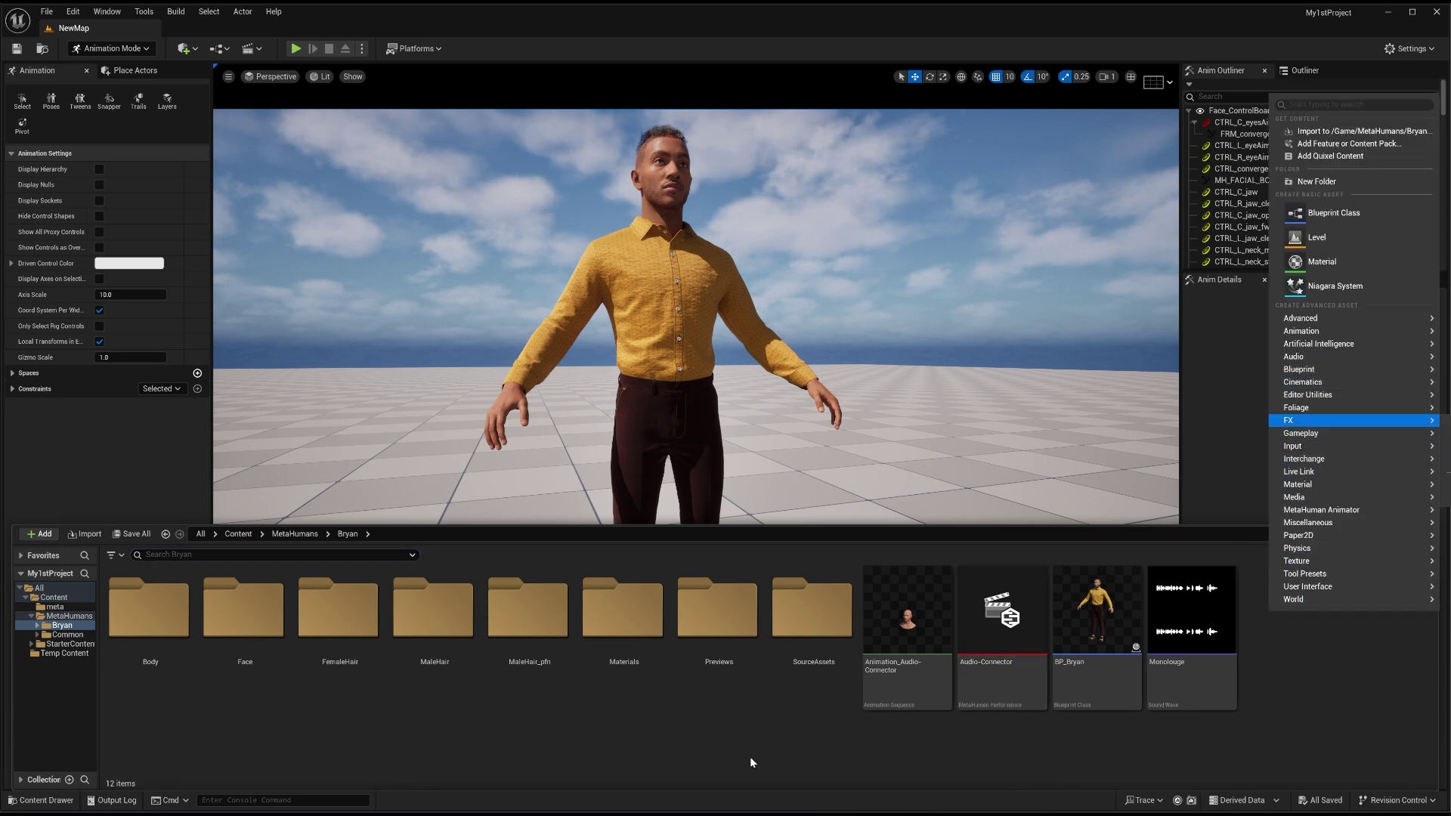
- Add a Cinematics > Level Sequence named AnimationwithAudio in Bryan and open it in Sequencer
right_click(650, 714)
right_click(650, 756)
right_click(652, 756)
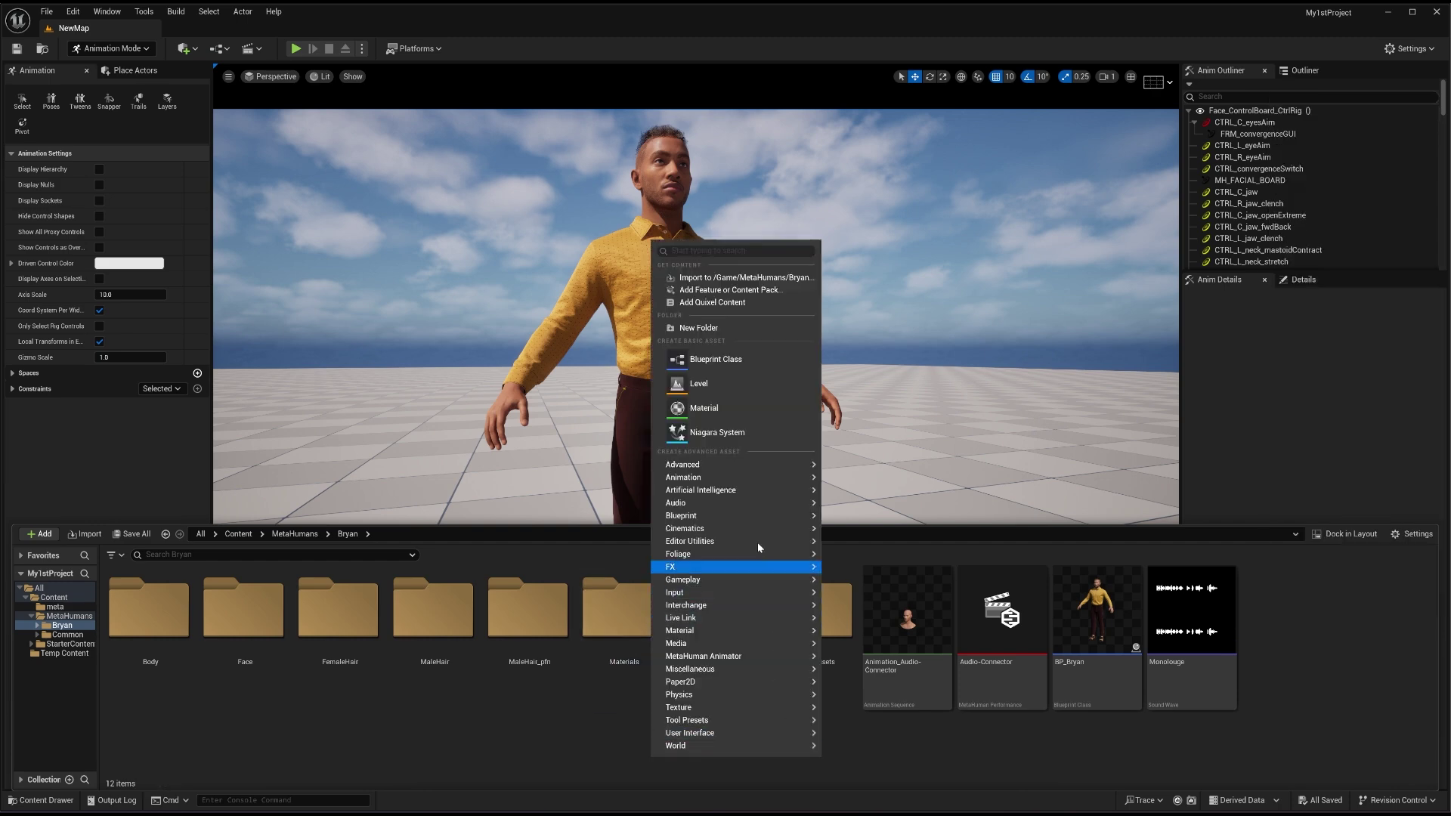
mouse_move(752, 528)
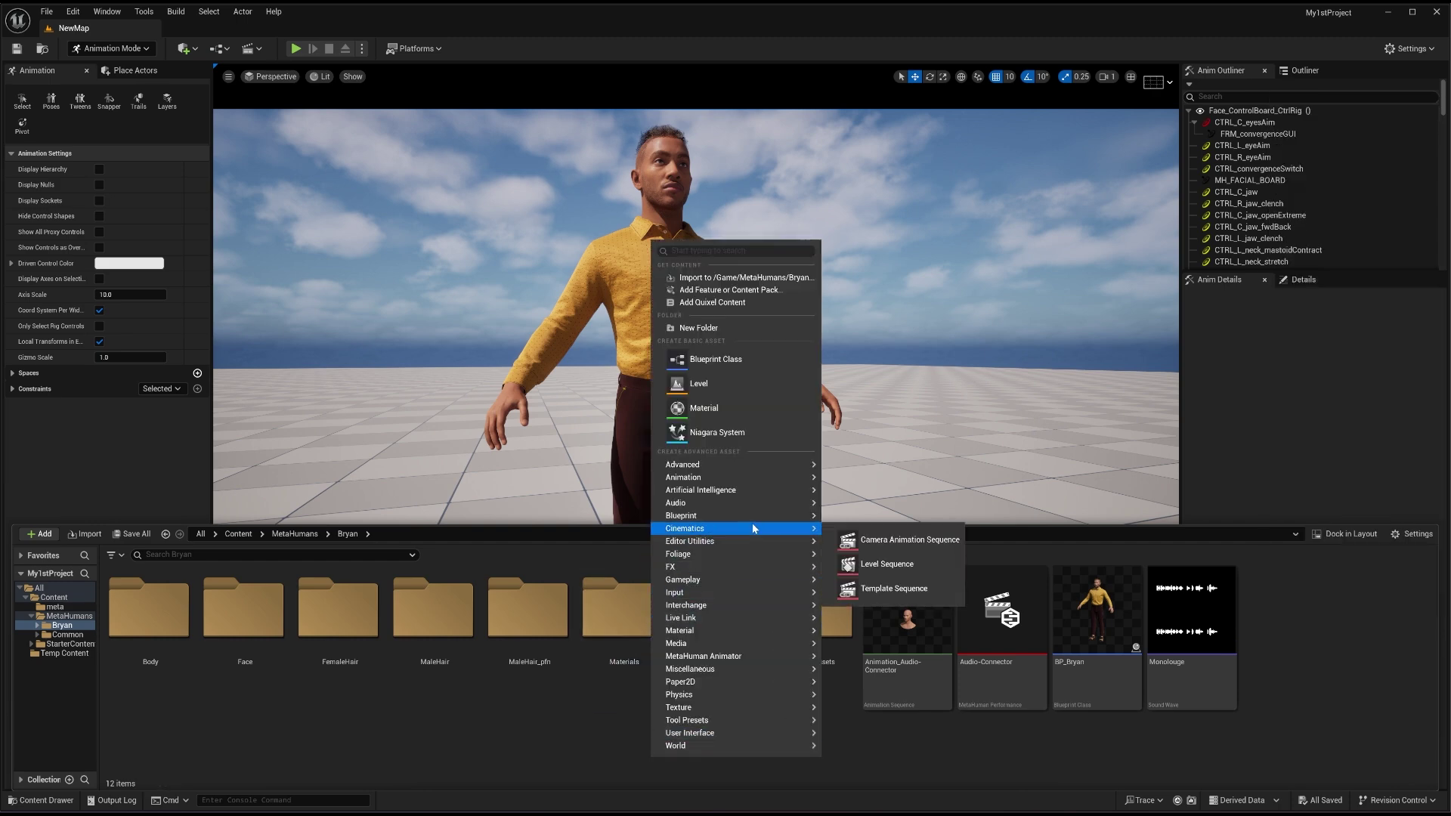
left_click(886, 563)
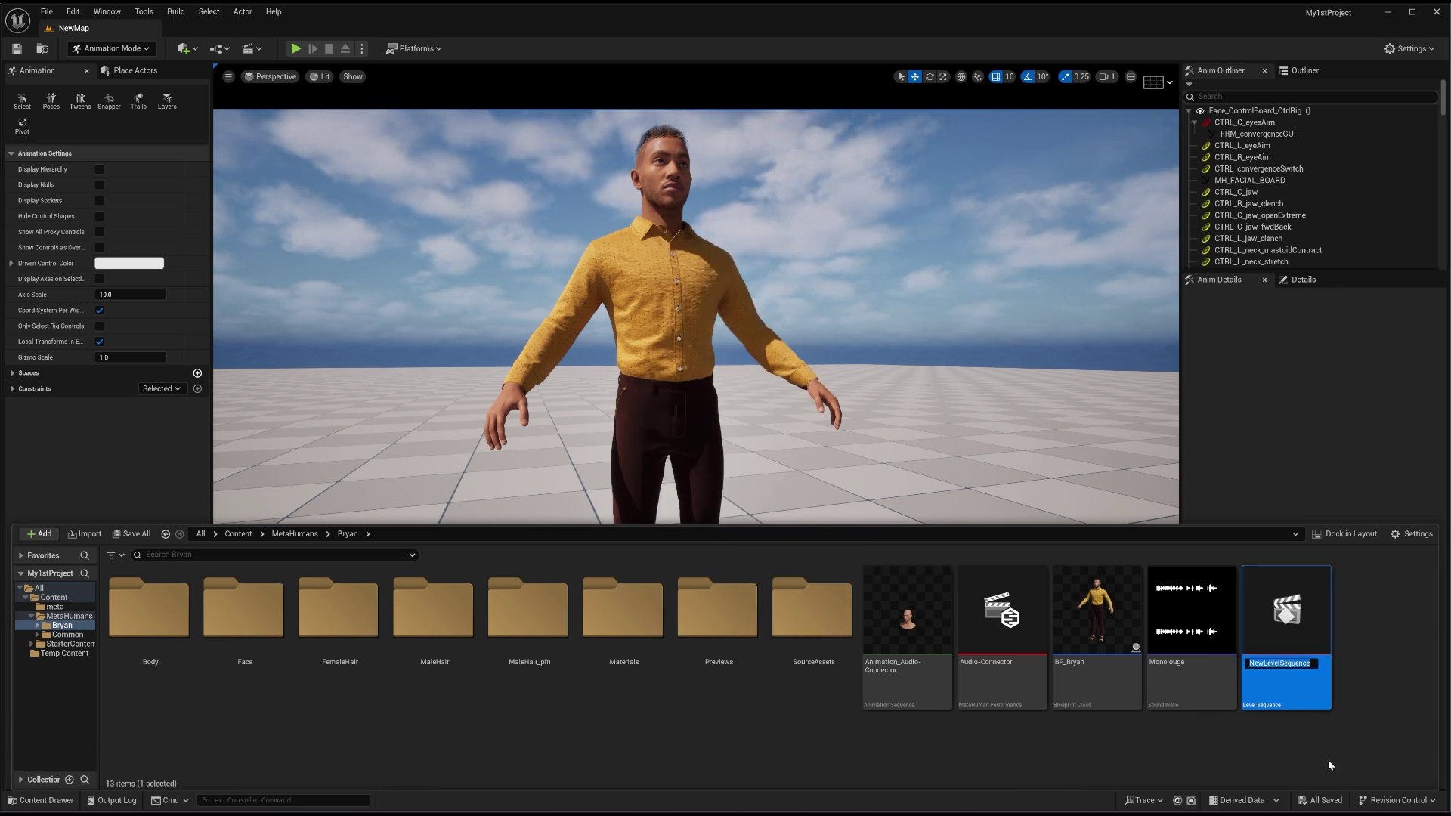
type("A")
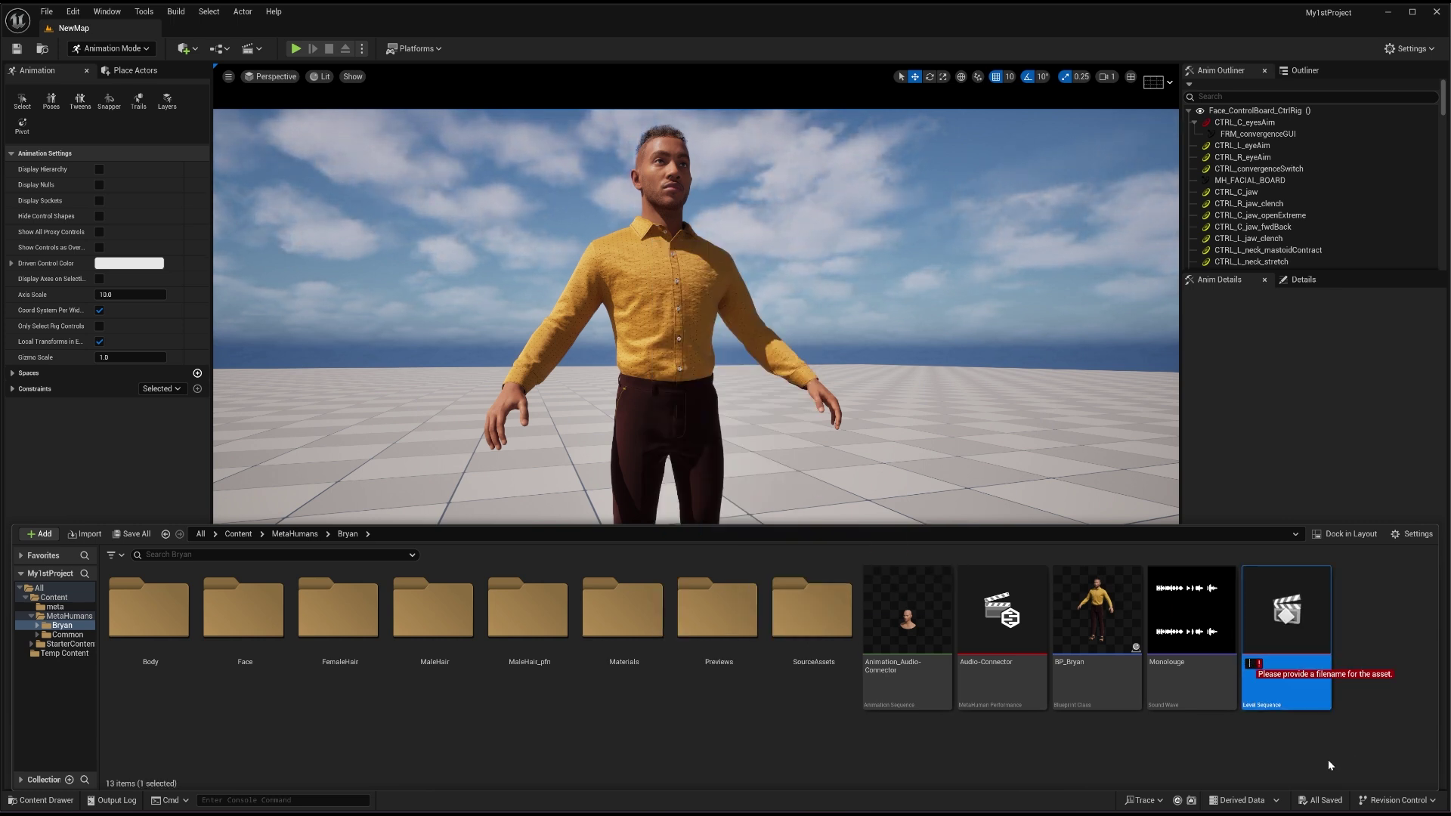
type("nimationwithAudio")
key("Return")
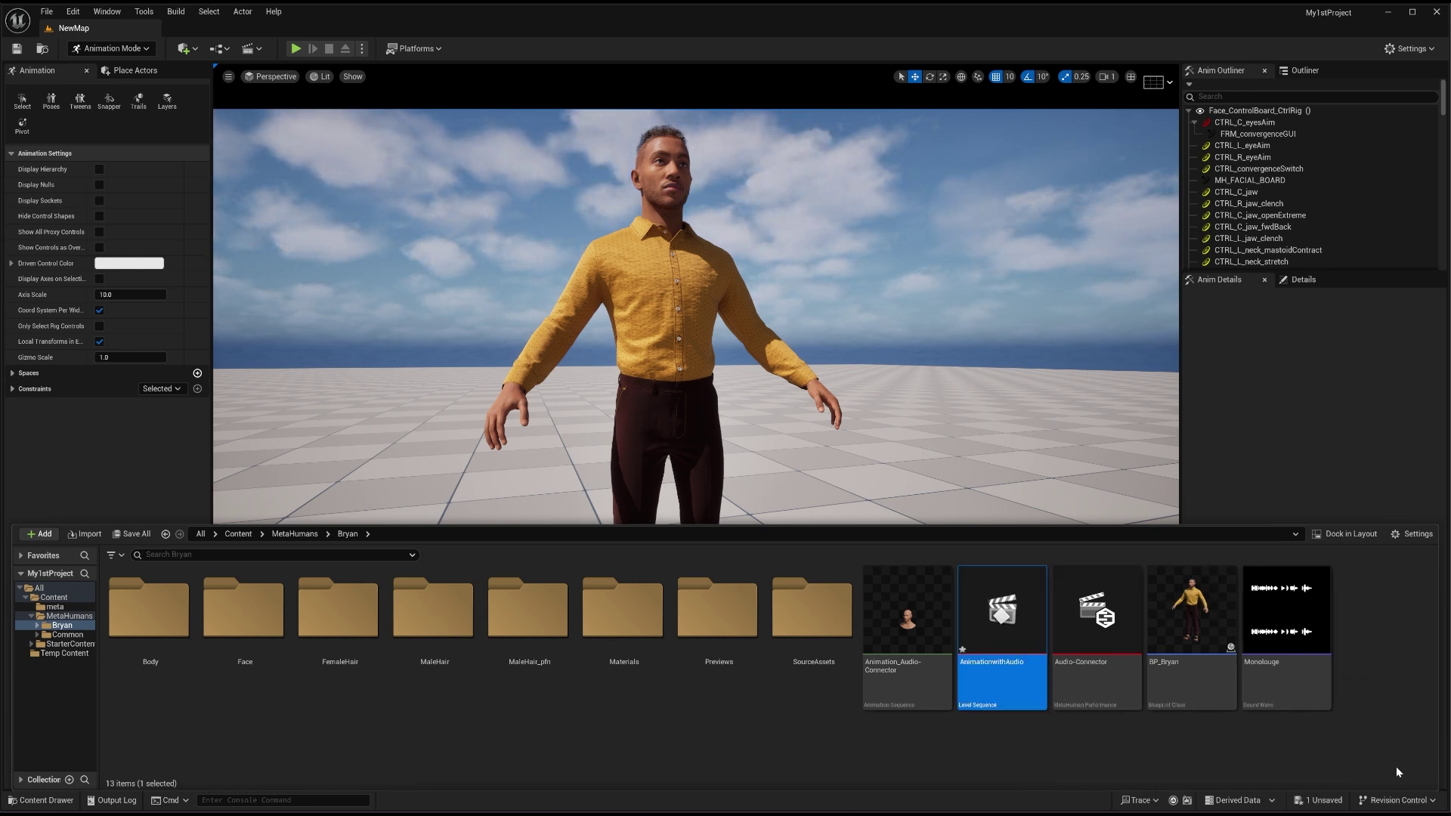
double_click(1013, 616)
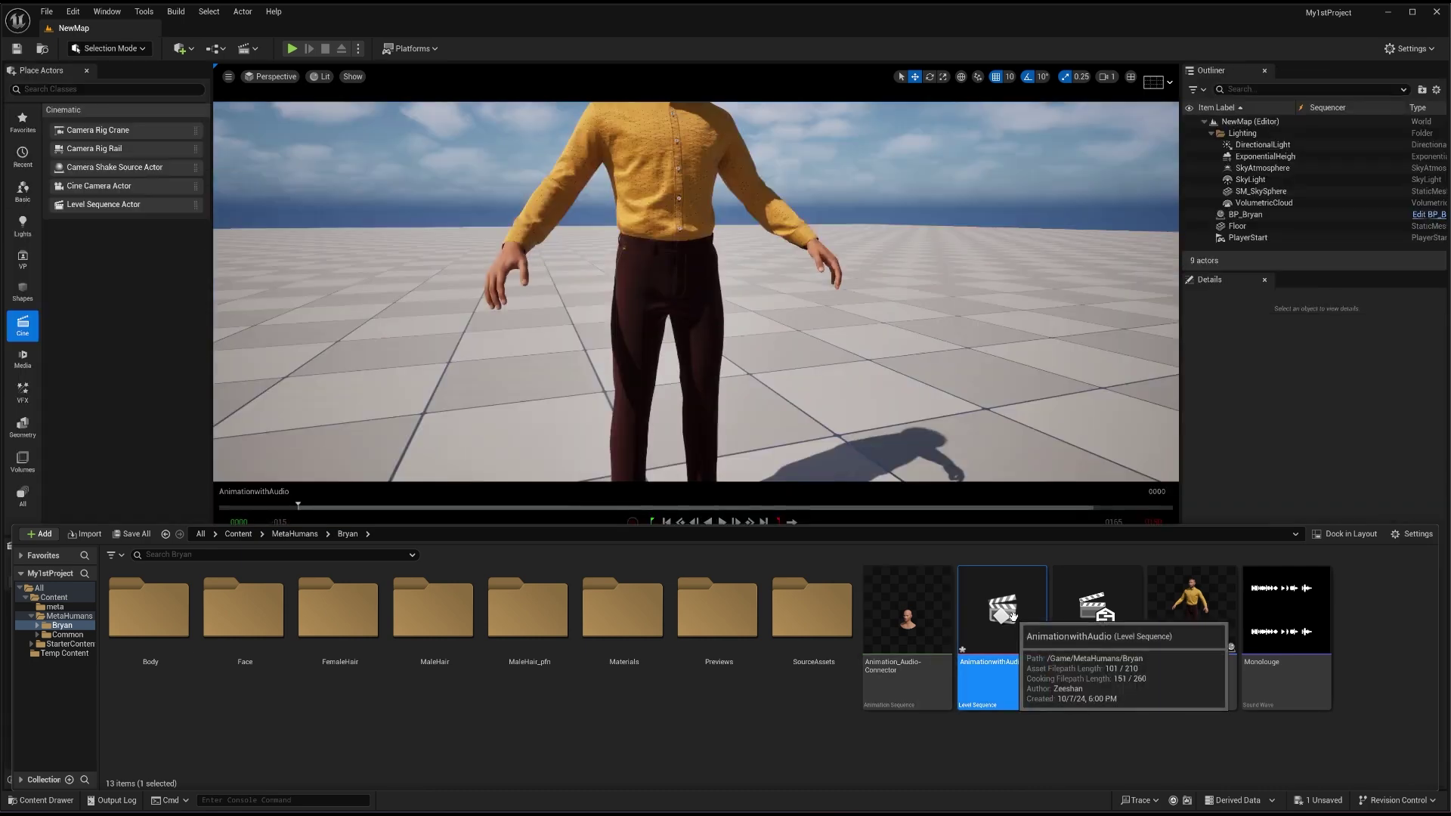
left_click(43, 798)
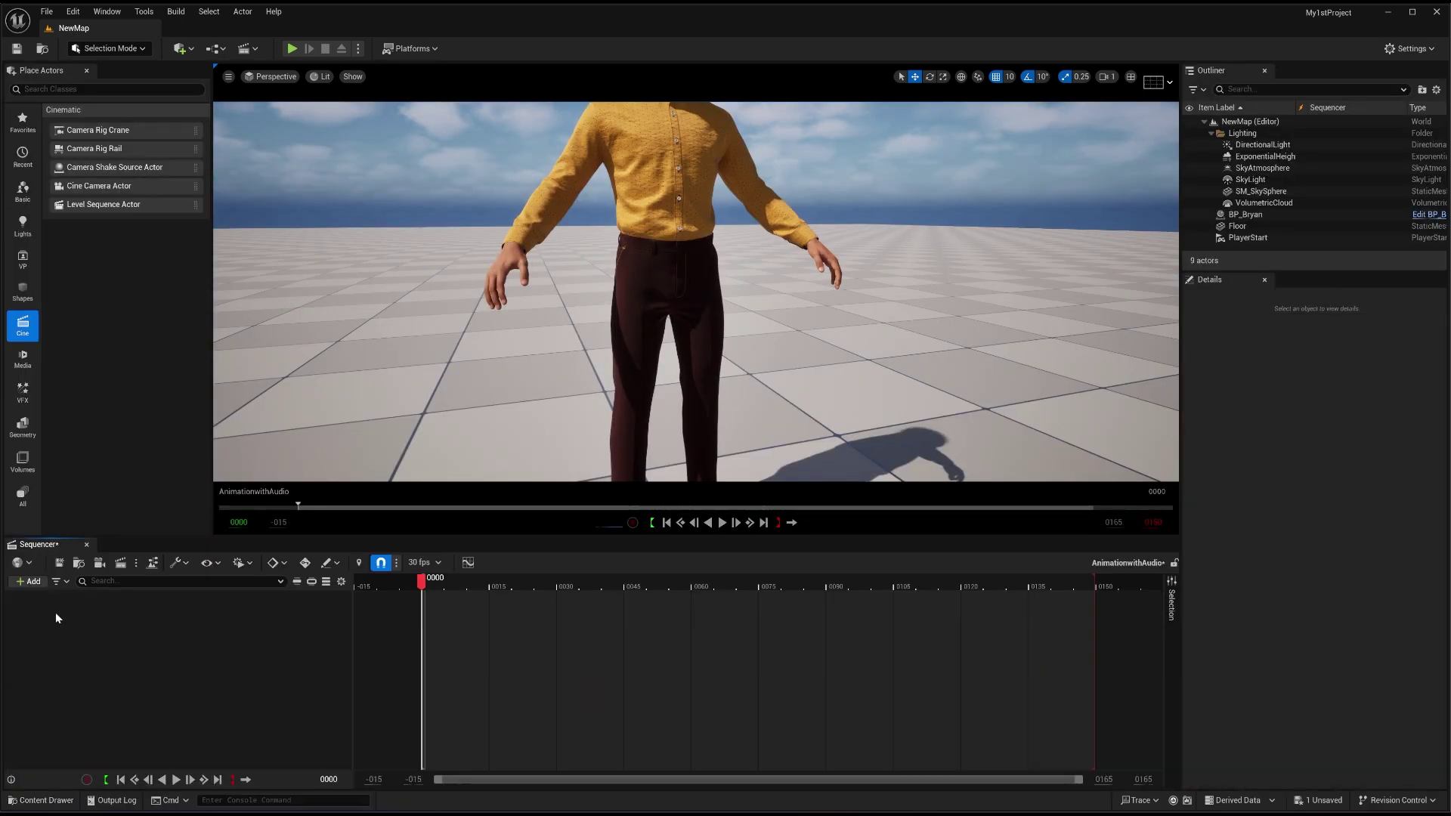
- Add BP_Bryan to the sequence through Actor To Sequencer
left_click(30, 582)
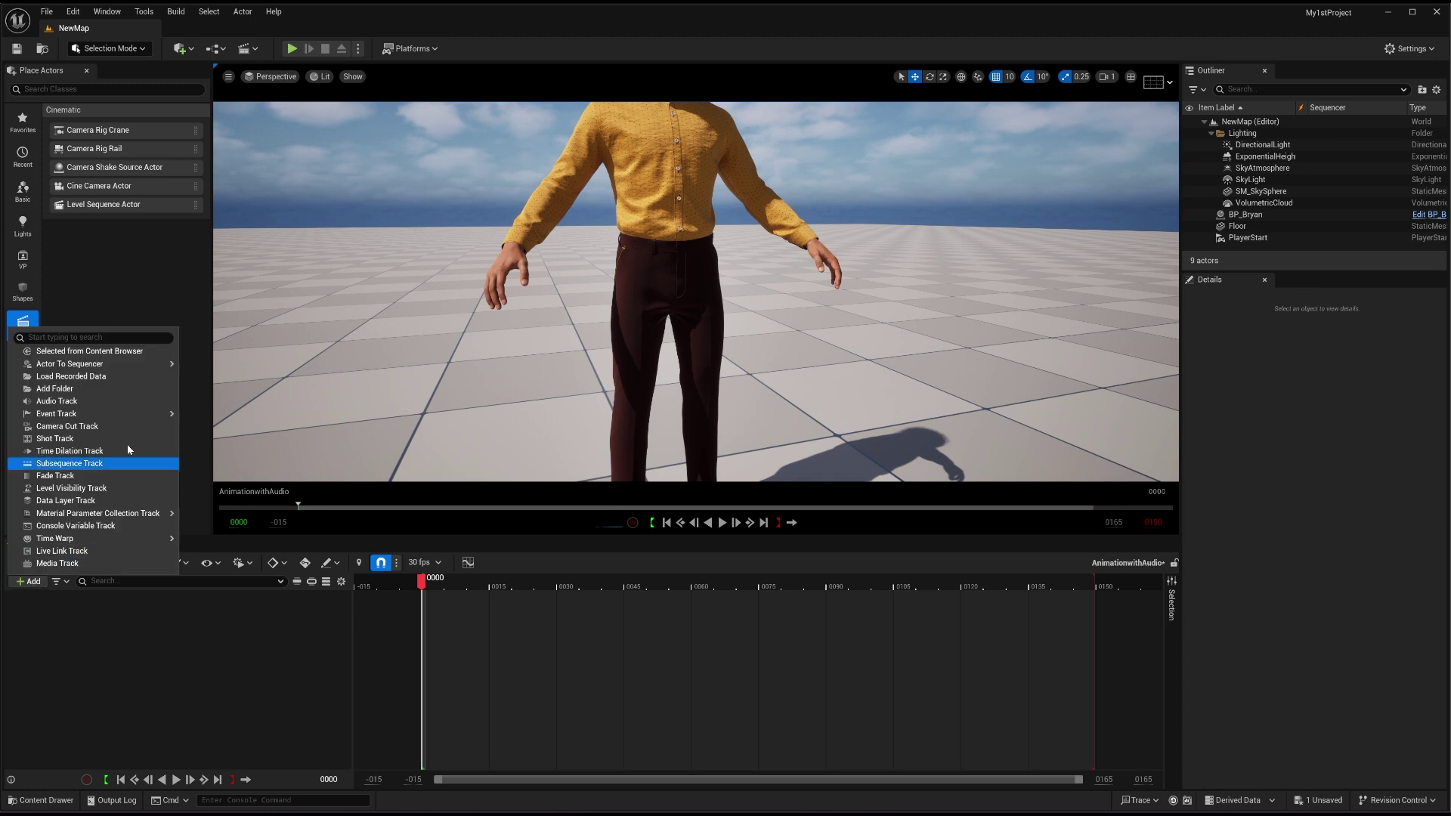
mouse_move(110, 365)
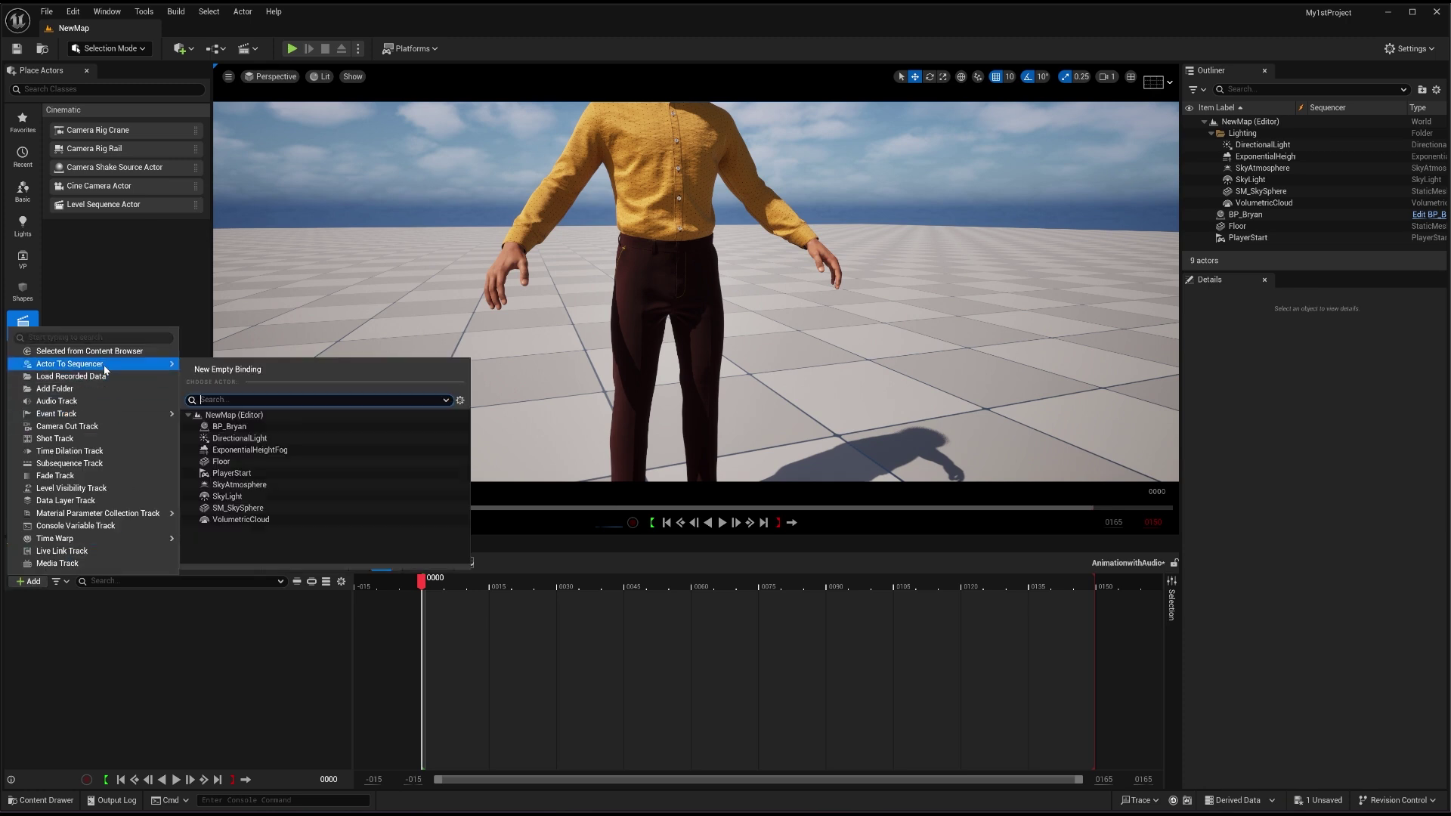
left_click(247, 424)
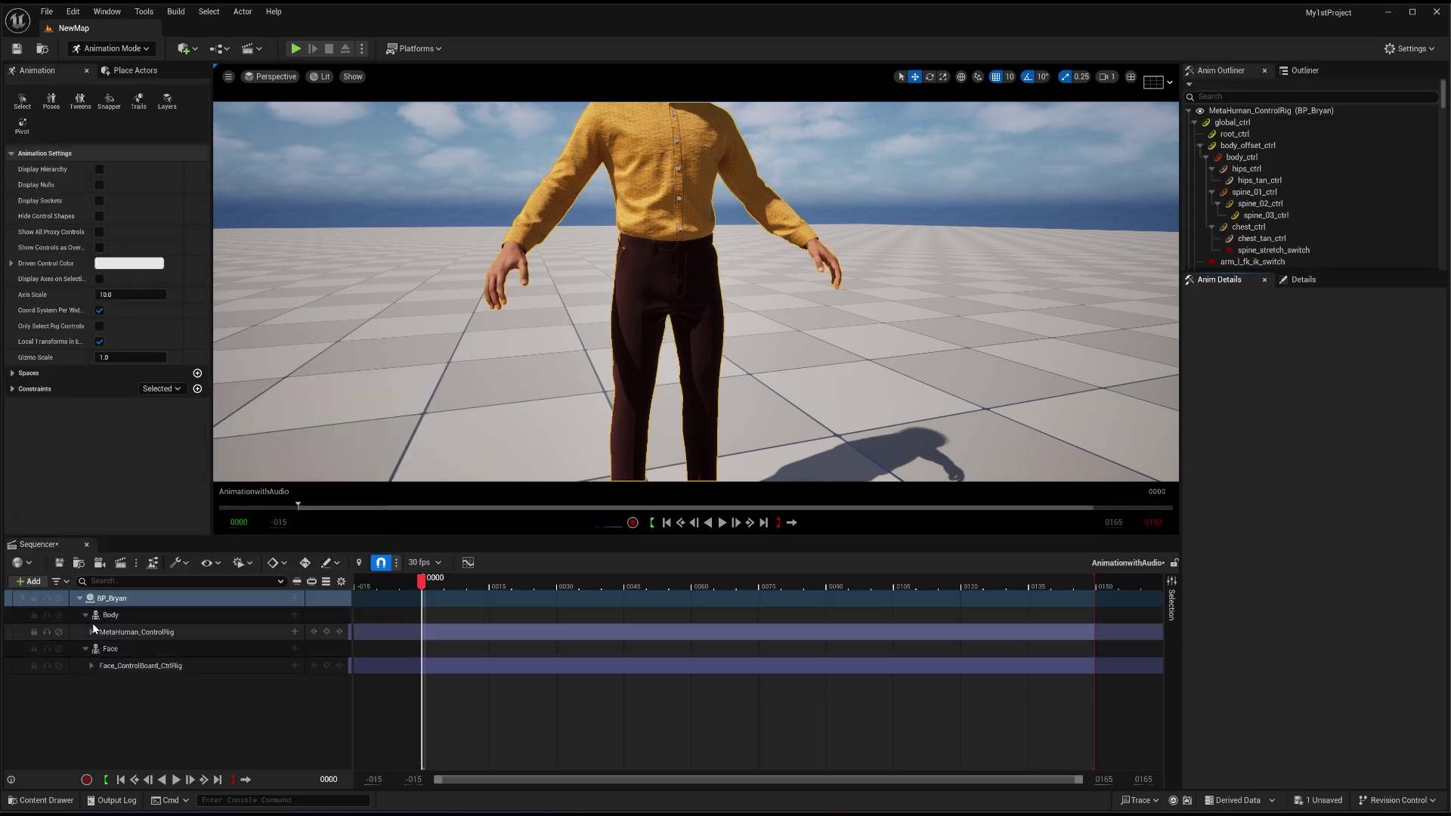
- Delete BP_Bryan's MetaHuman_ControlRig and Face_ControlBoard_CtrlRig tracks
left_click(167, 633)
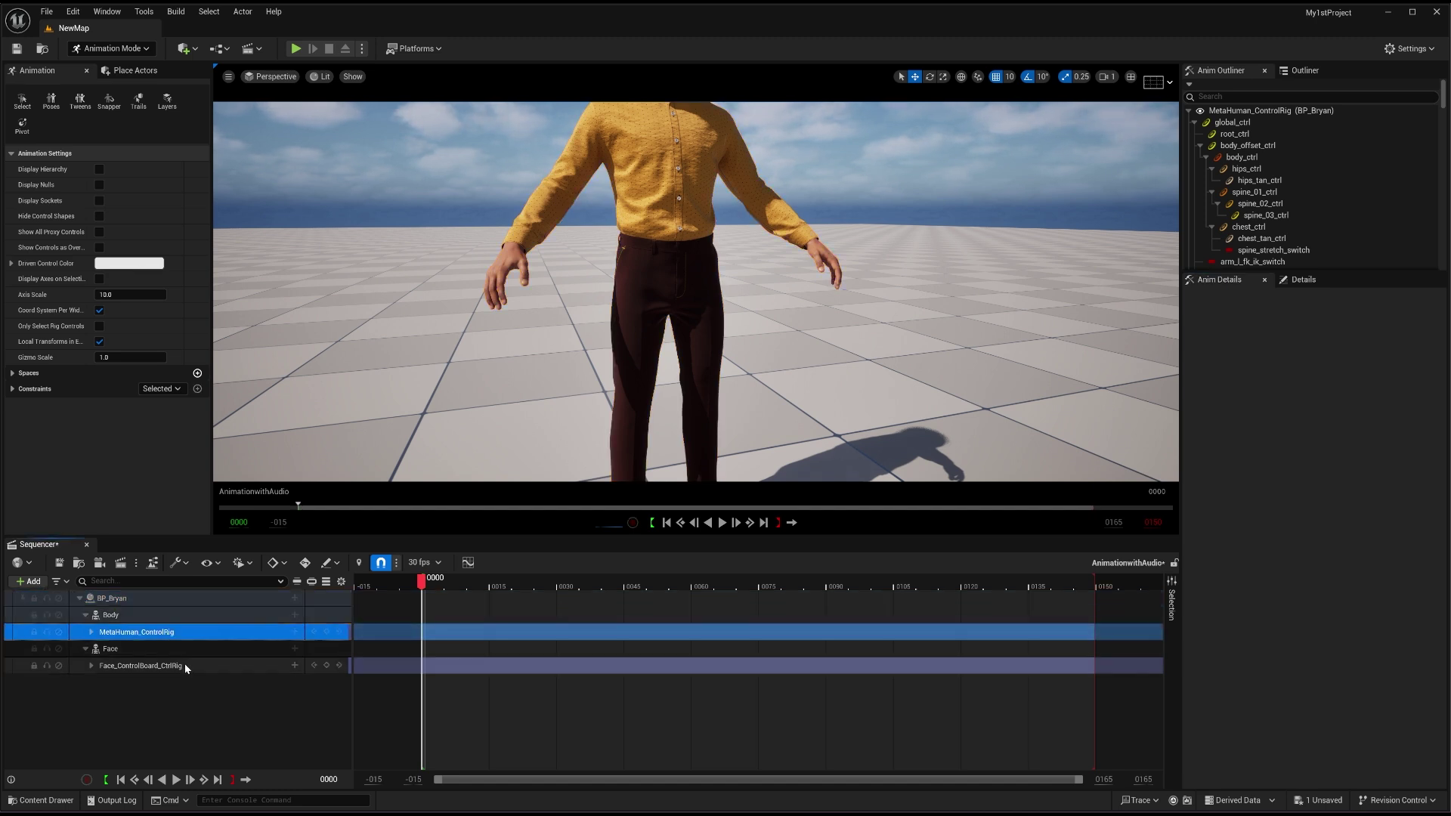
key("Delete")
left_click(175, 649)
key("Delete")
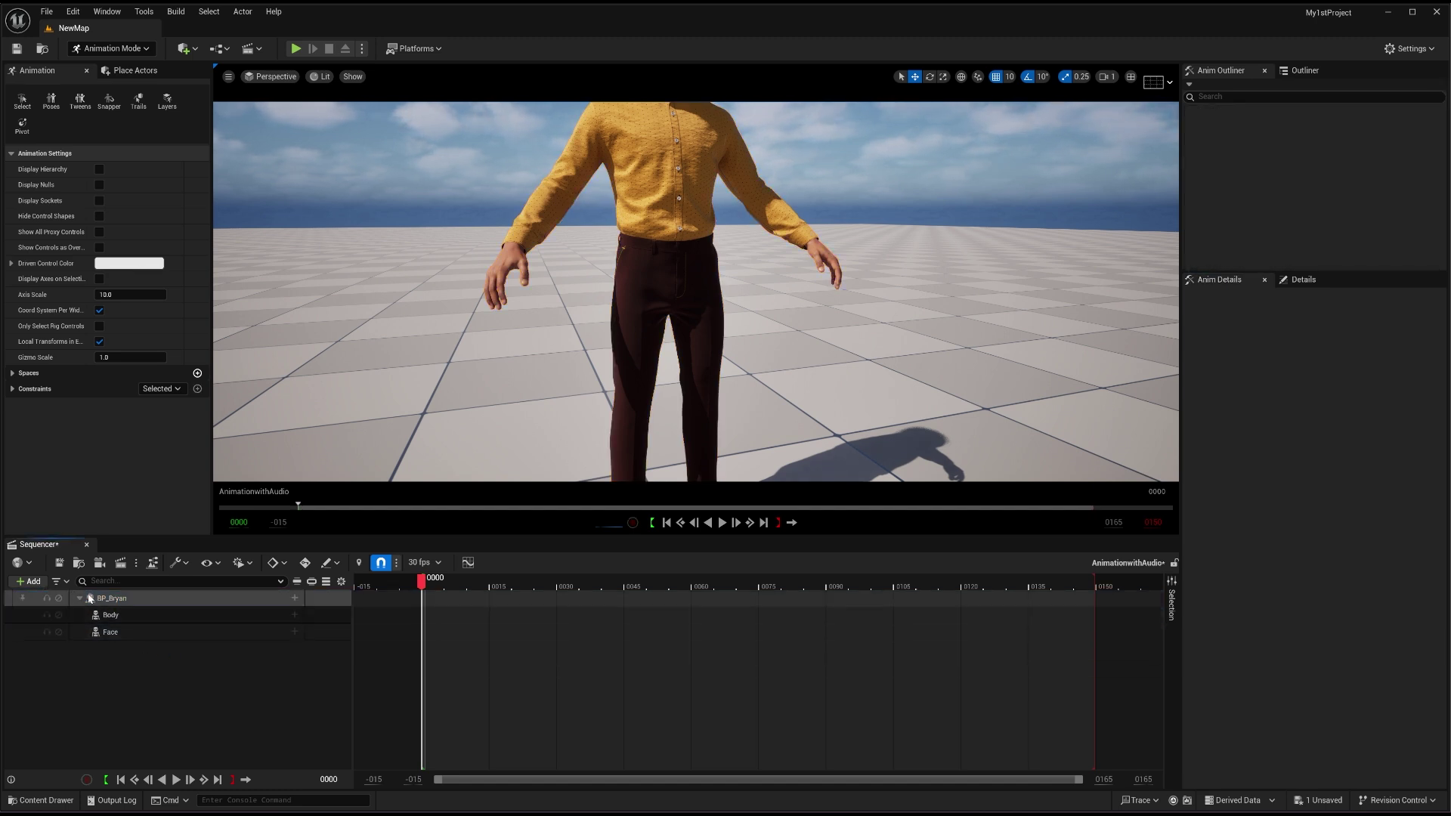
- Drag a Cine Camera Actor from Place Actors > Cinematic into the level
left_click(79, 598)
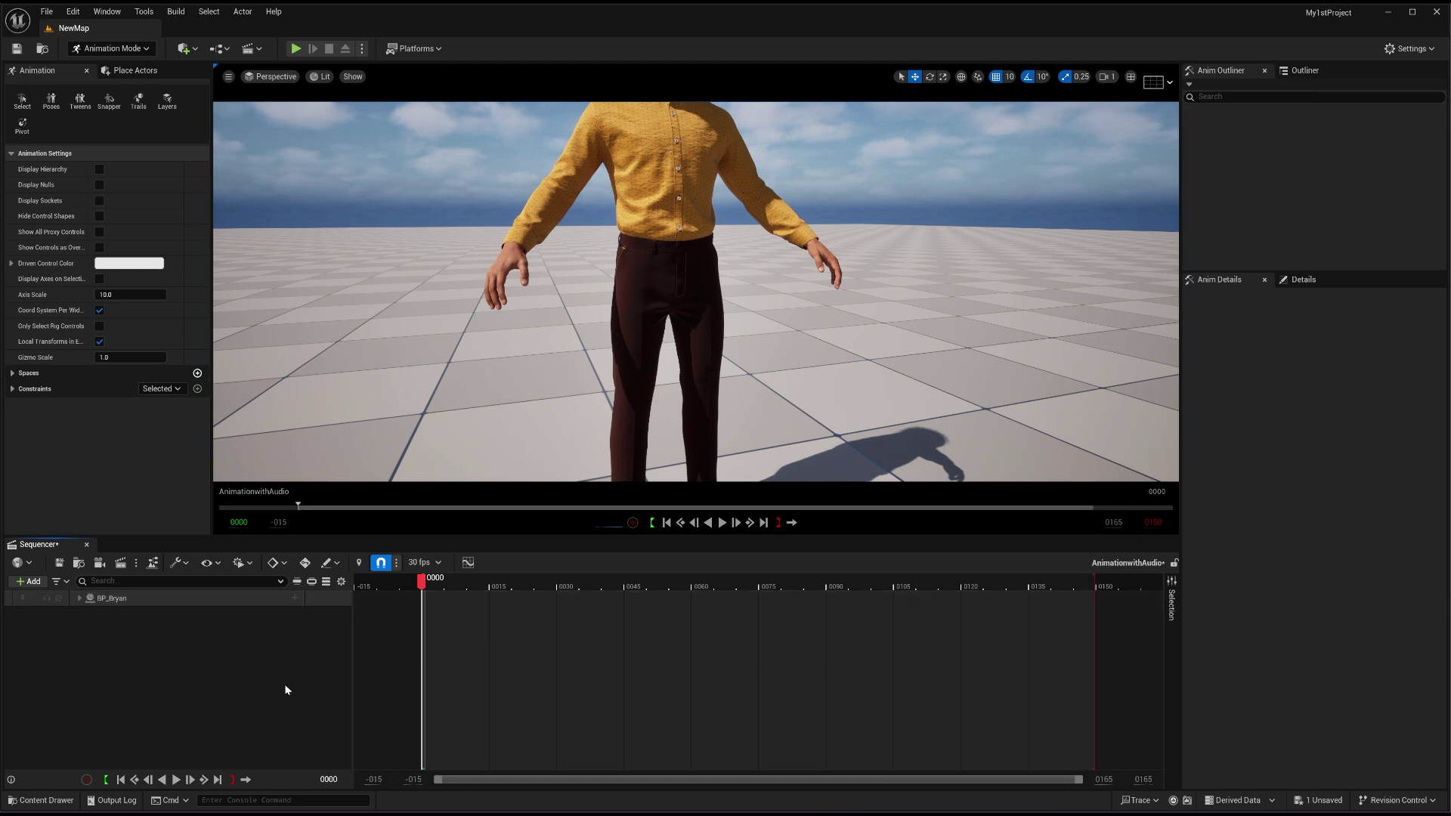
left_click(132, 71)
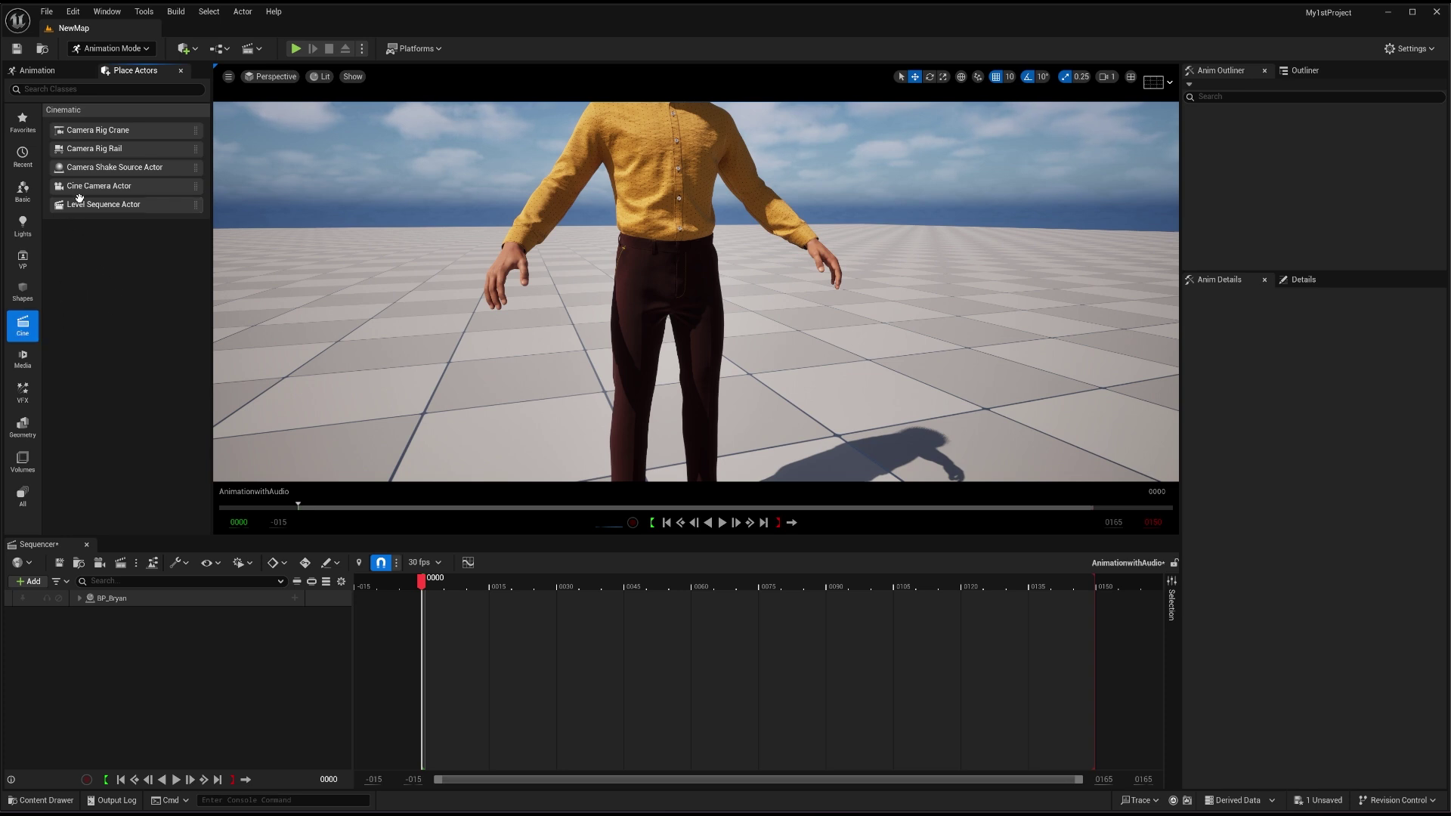
left_click_drag(114, 188, 773, 290)
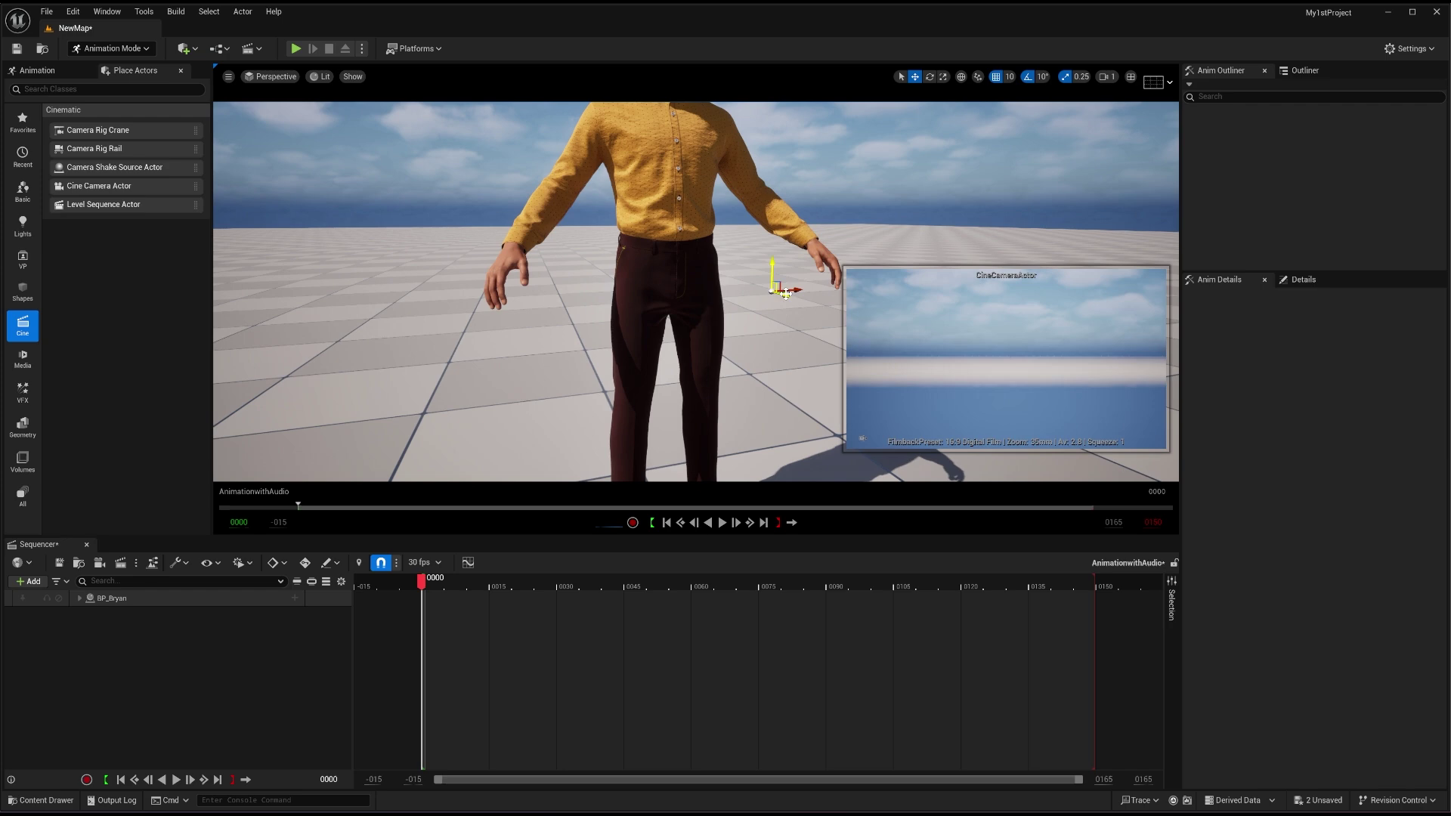
- Reset the camera's location, then move it out and up to 0, 1040, 140
left_click(1318, 280)
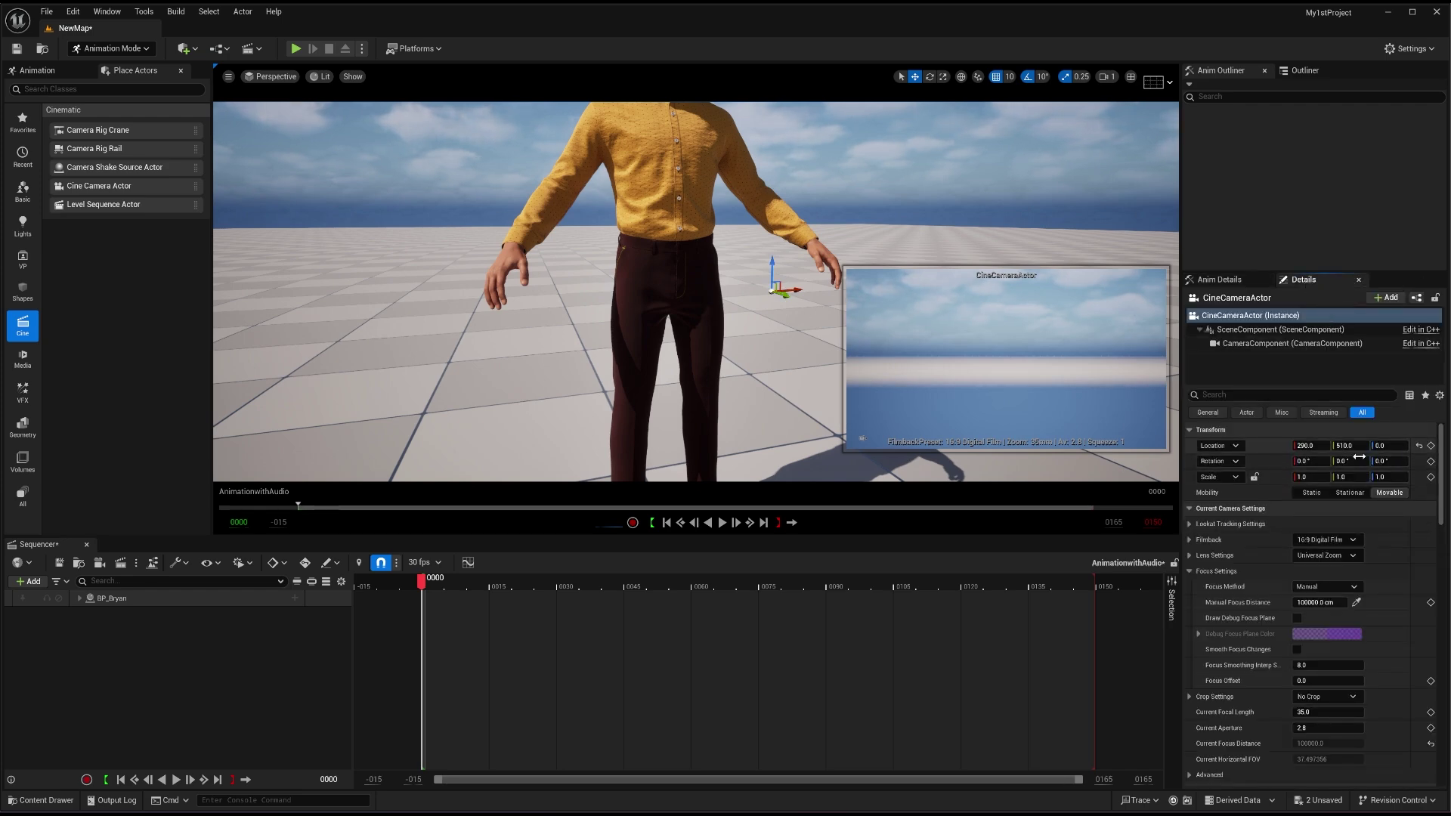
left_click(1419, 445)
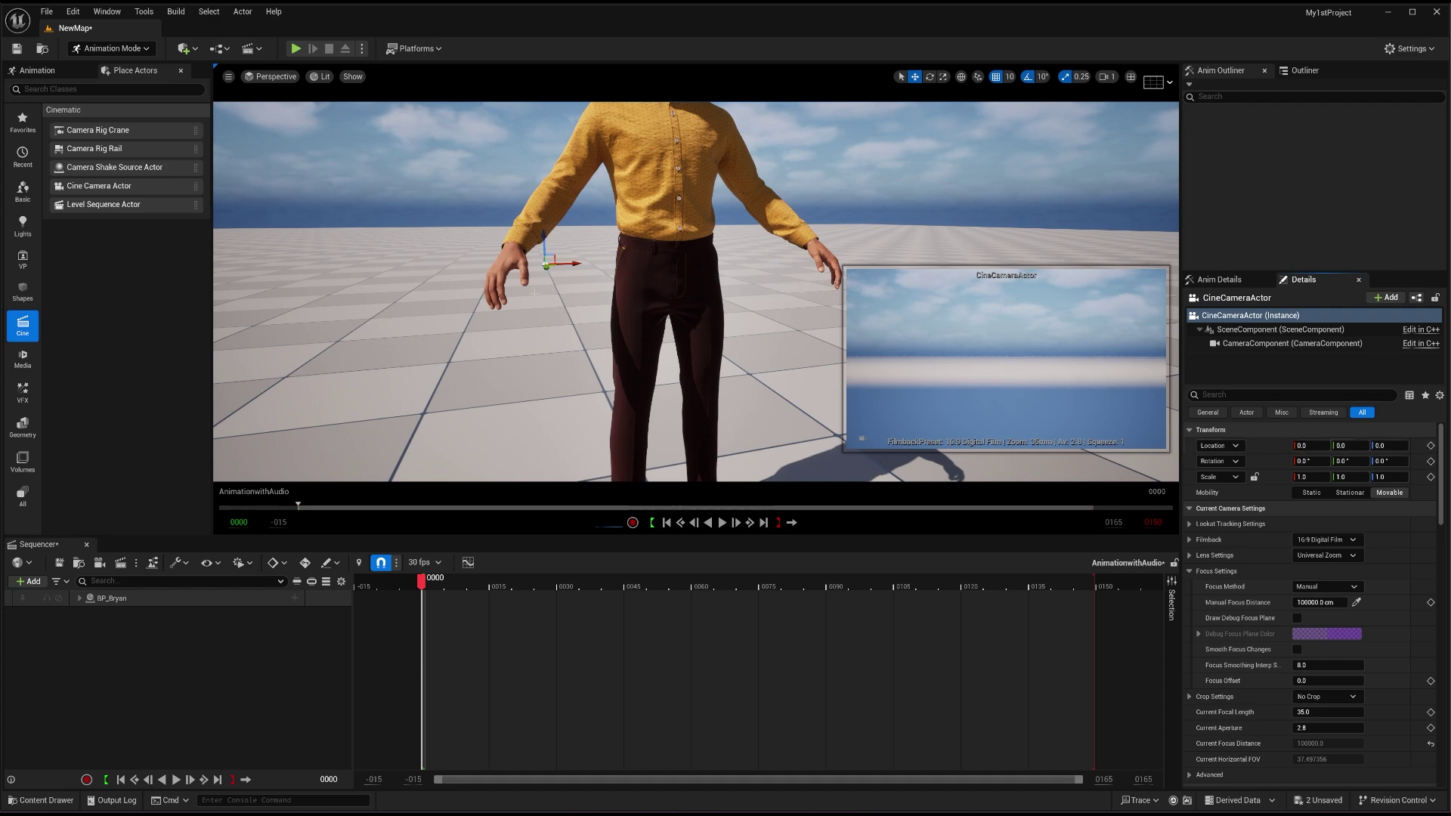
scroll(406, 300, "down", 5)
left_click_drag(427, 278, 580, 212)
right_click_drag(529, 302, 597, 302)
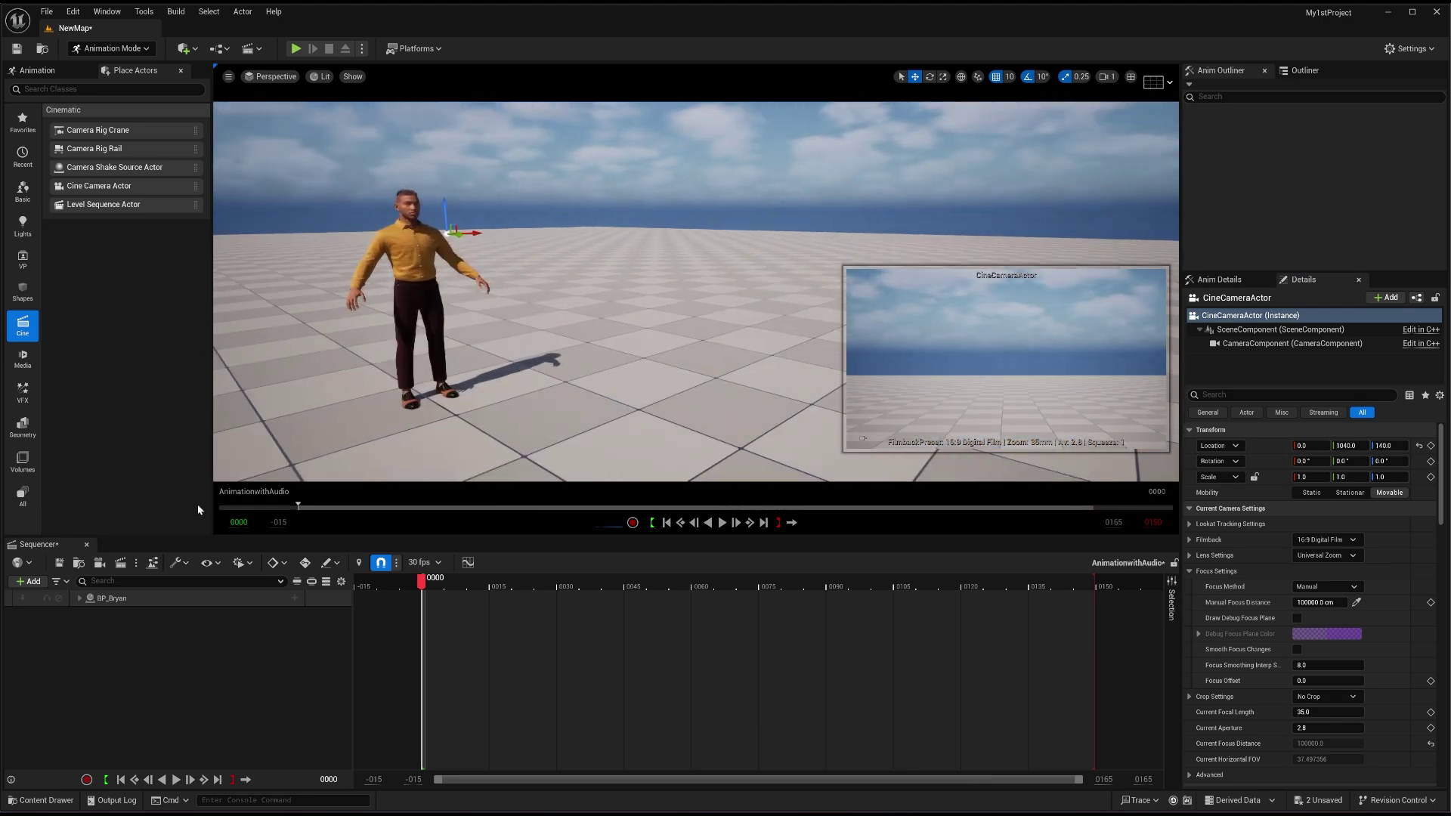
- Add the CineCameraActor to the sequence, collapse its track and move it above BP_Bryan
left_click(32, 583)
mouse_move(104, 366)
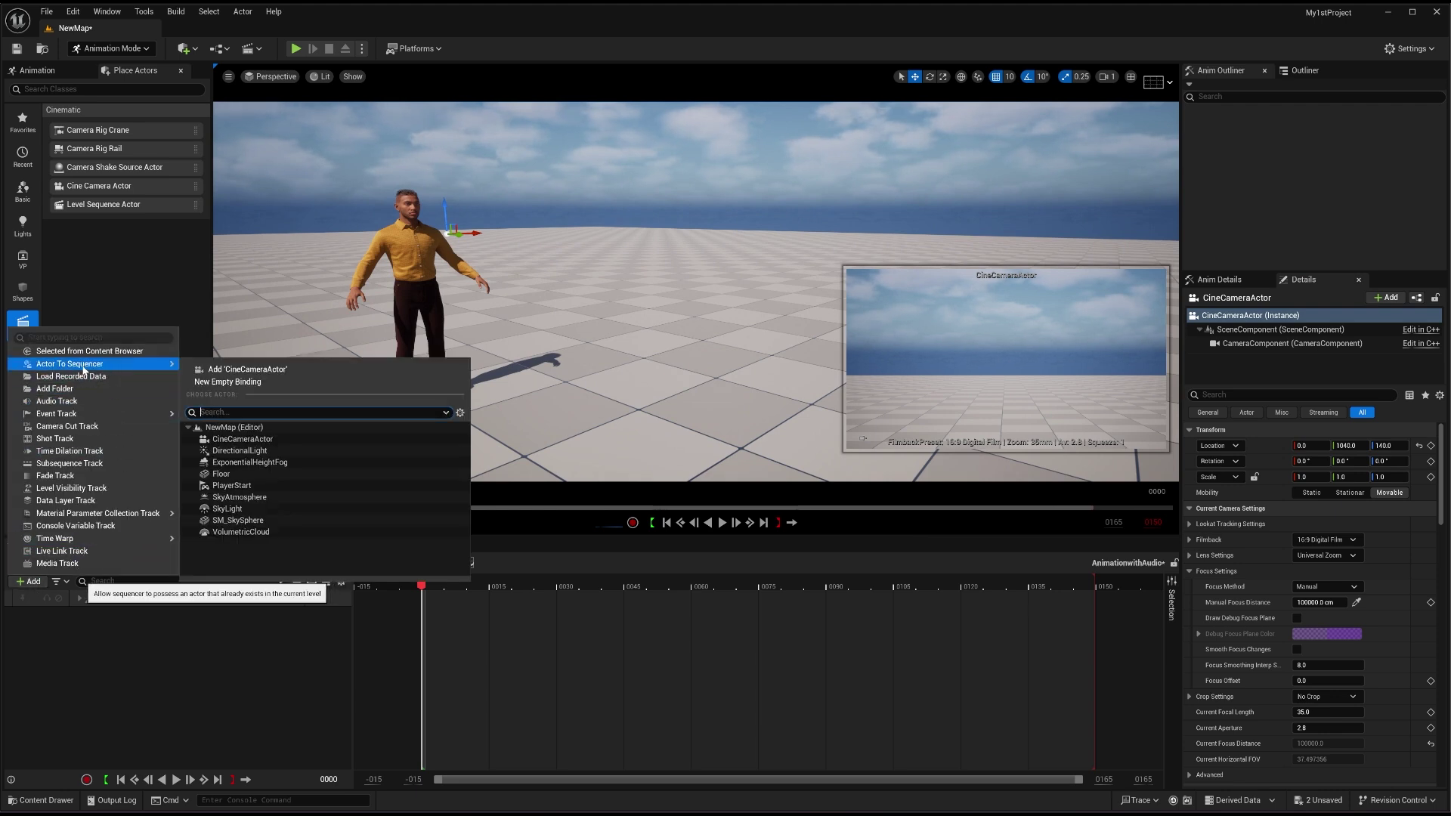
left_click(298, 369)
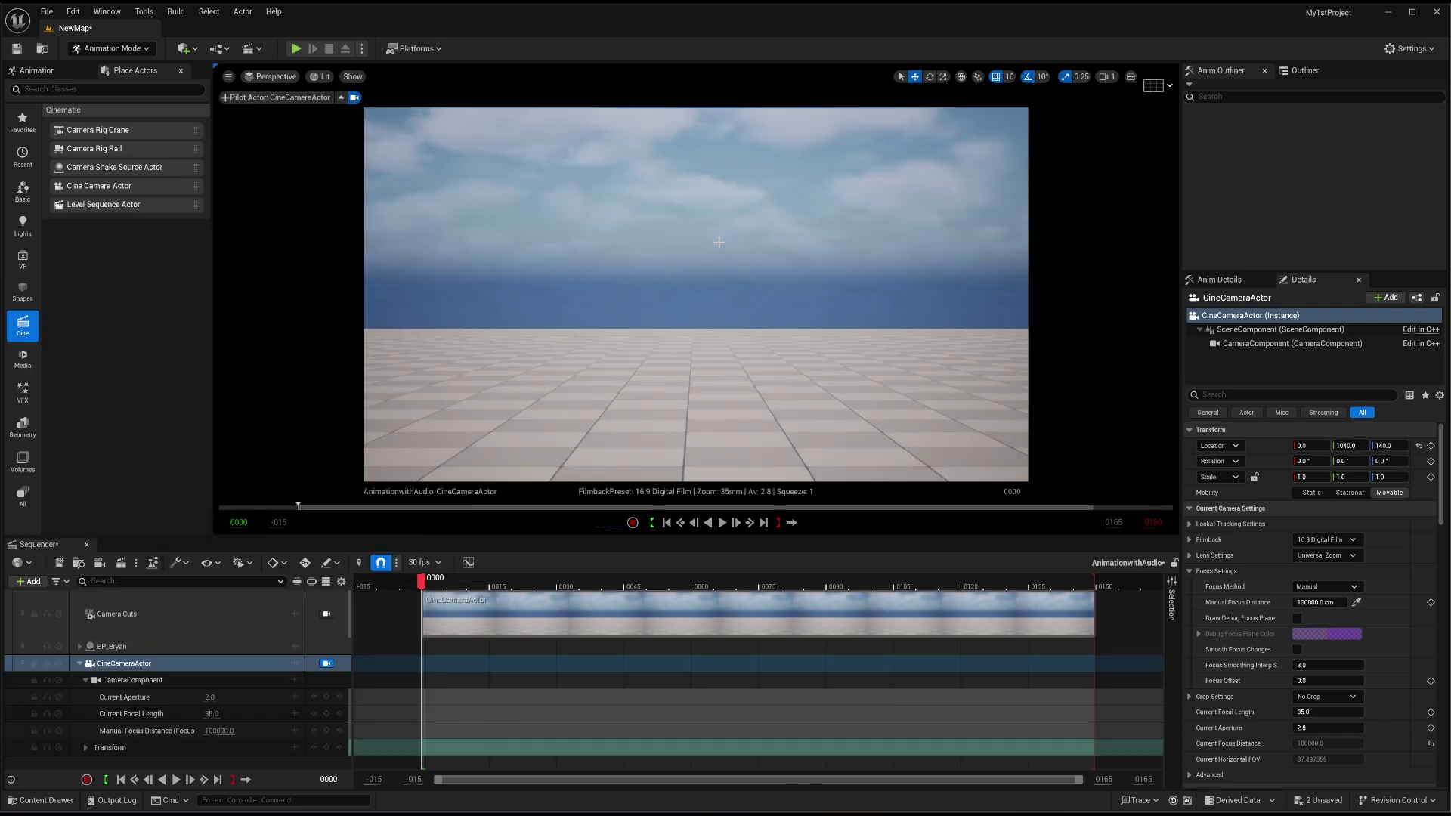
left_click(79, 664)
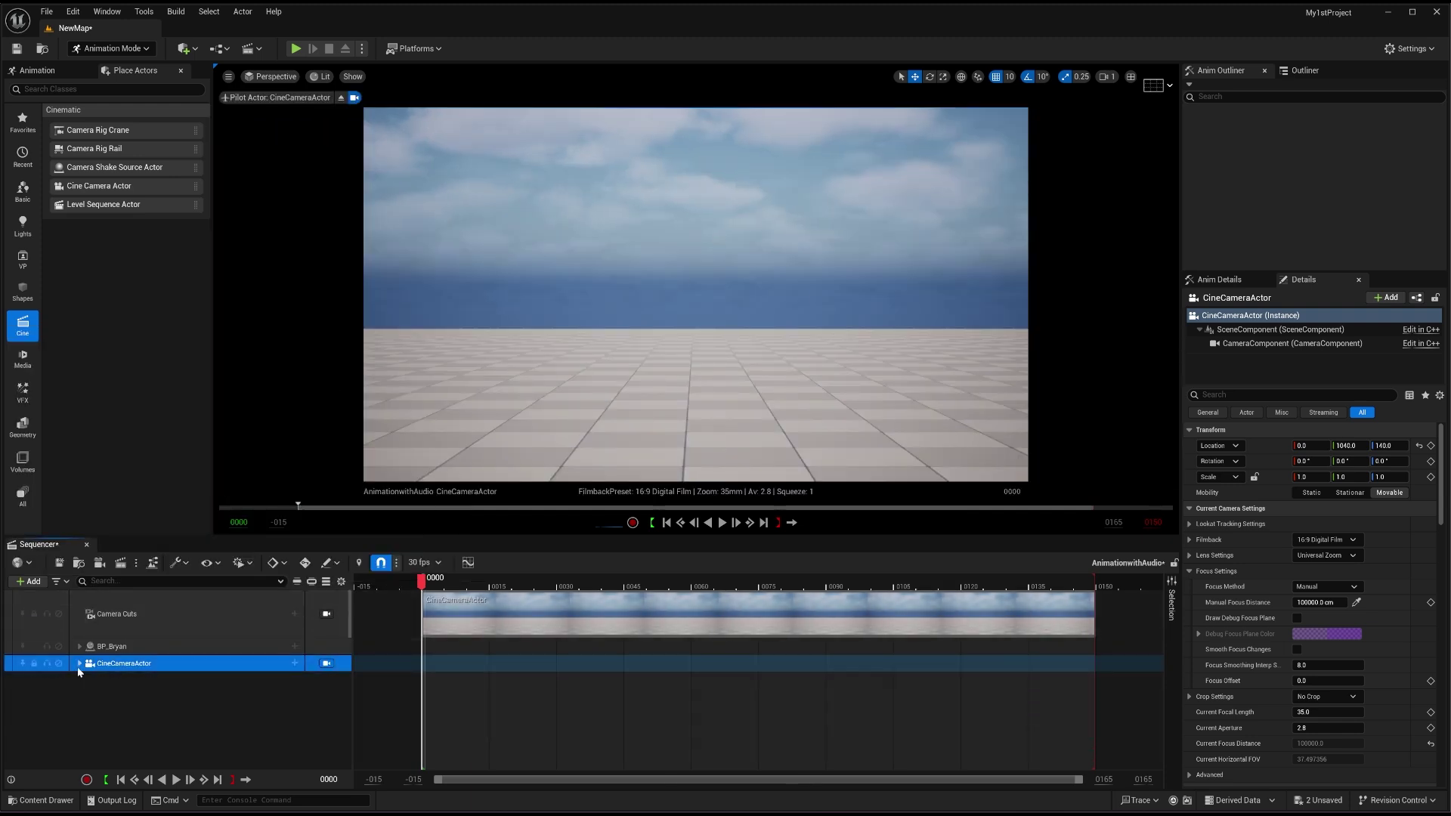
left_click_drag(82, 668, 180, 637)
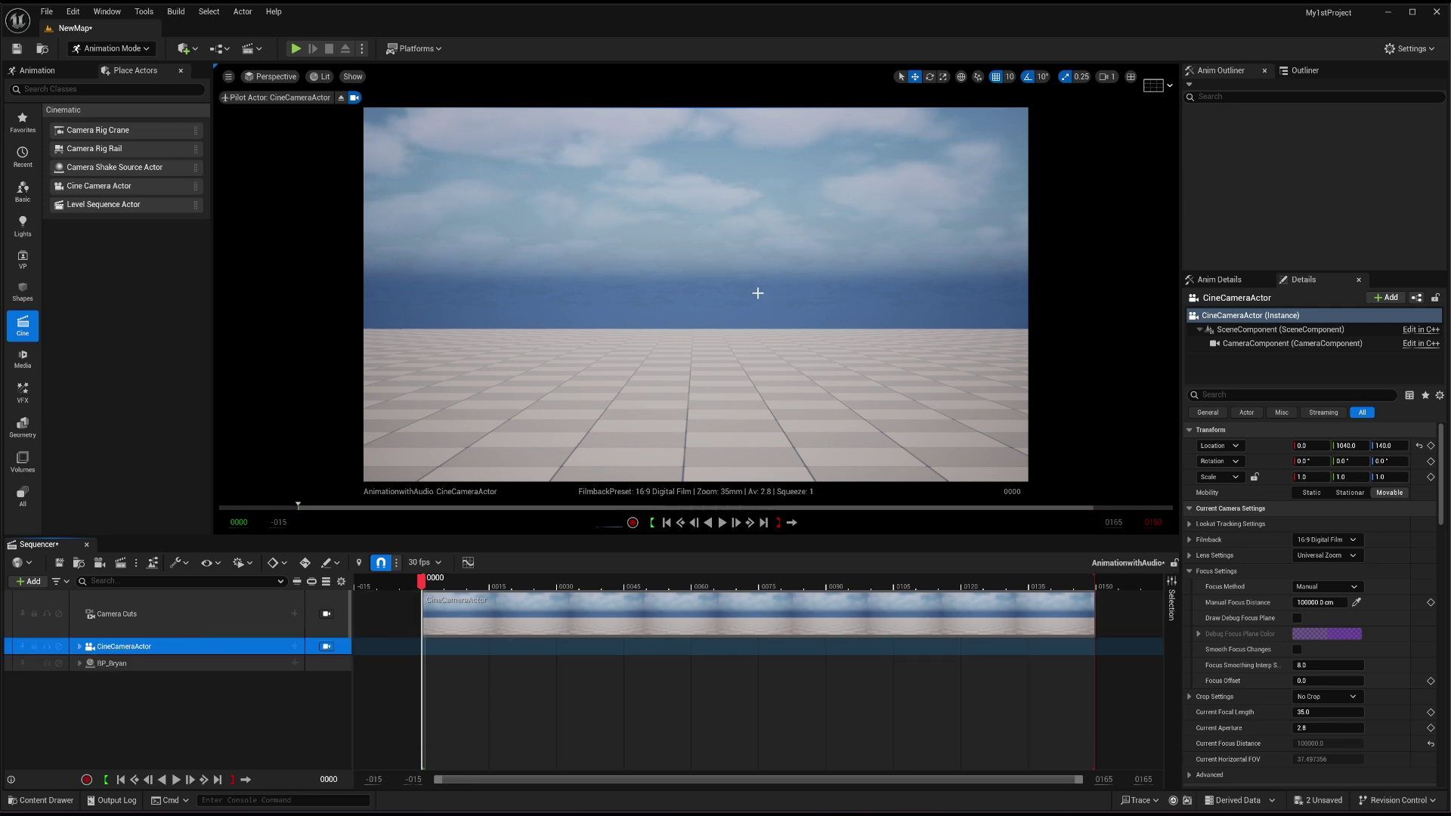
- Select BP_Bryan in the Outliner and frame him in the camera view
left_click(1305, 70)
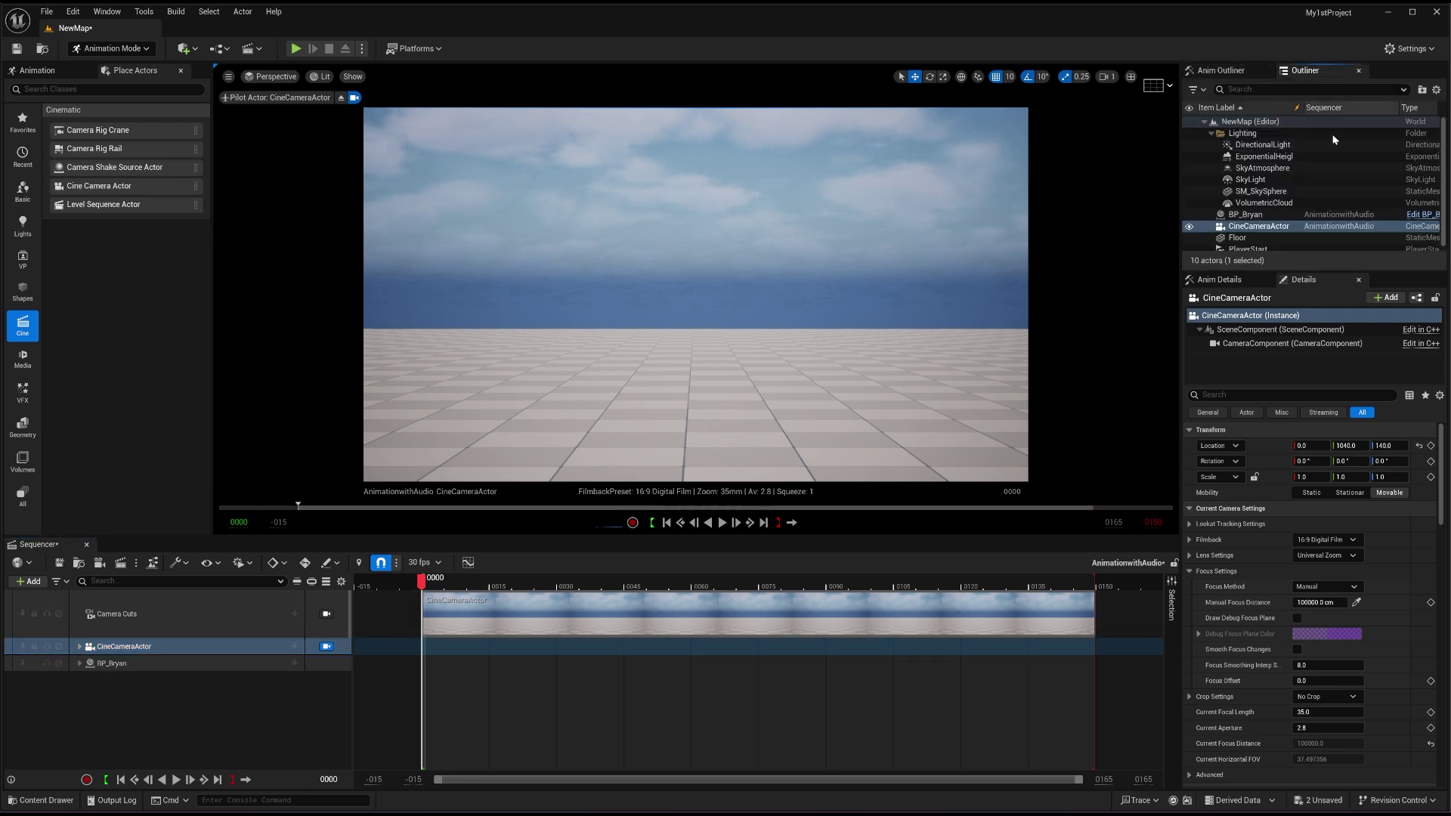
left_click(1276, 215)
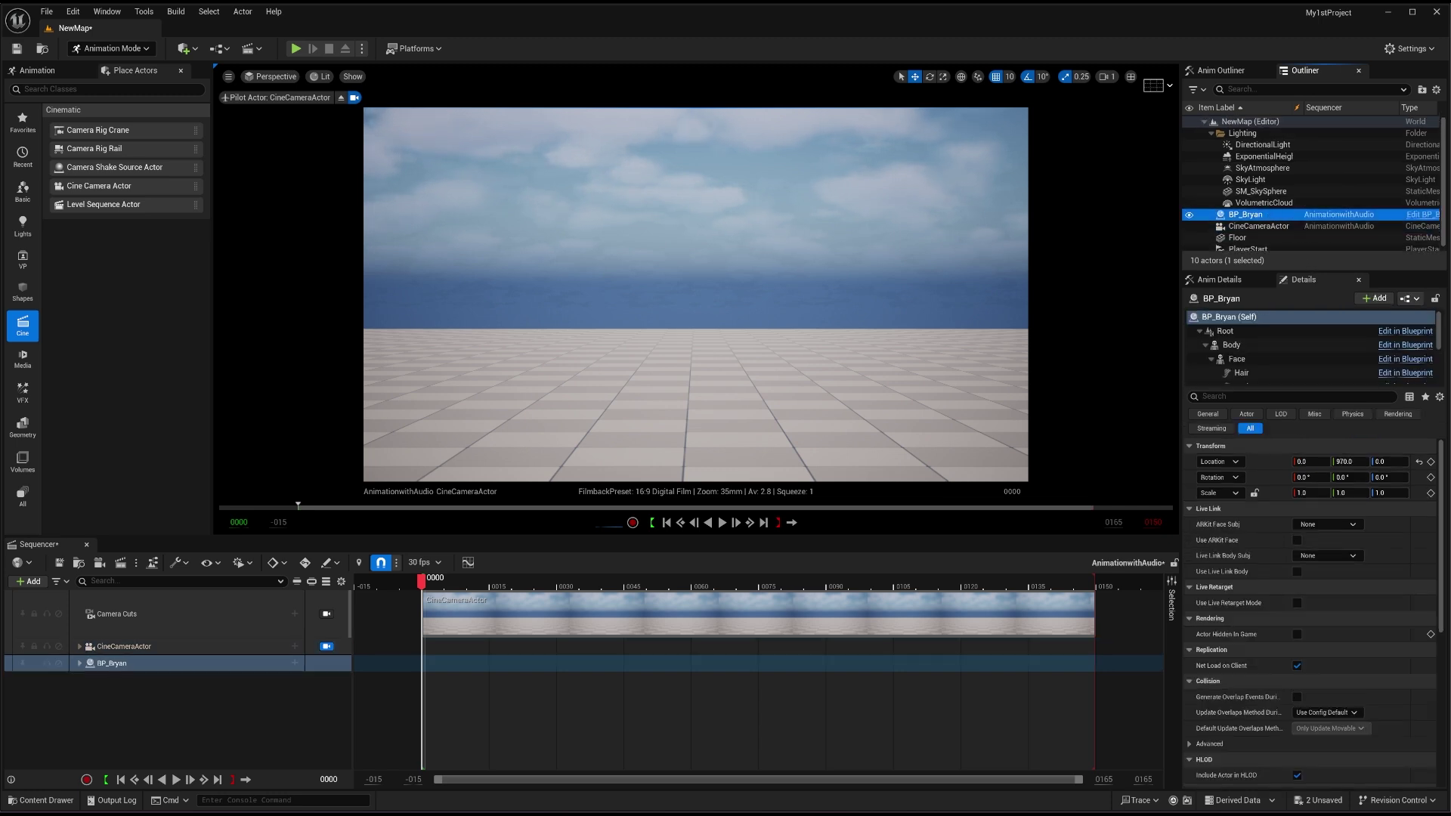
key("f")
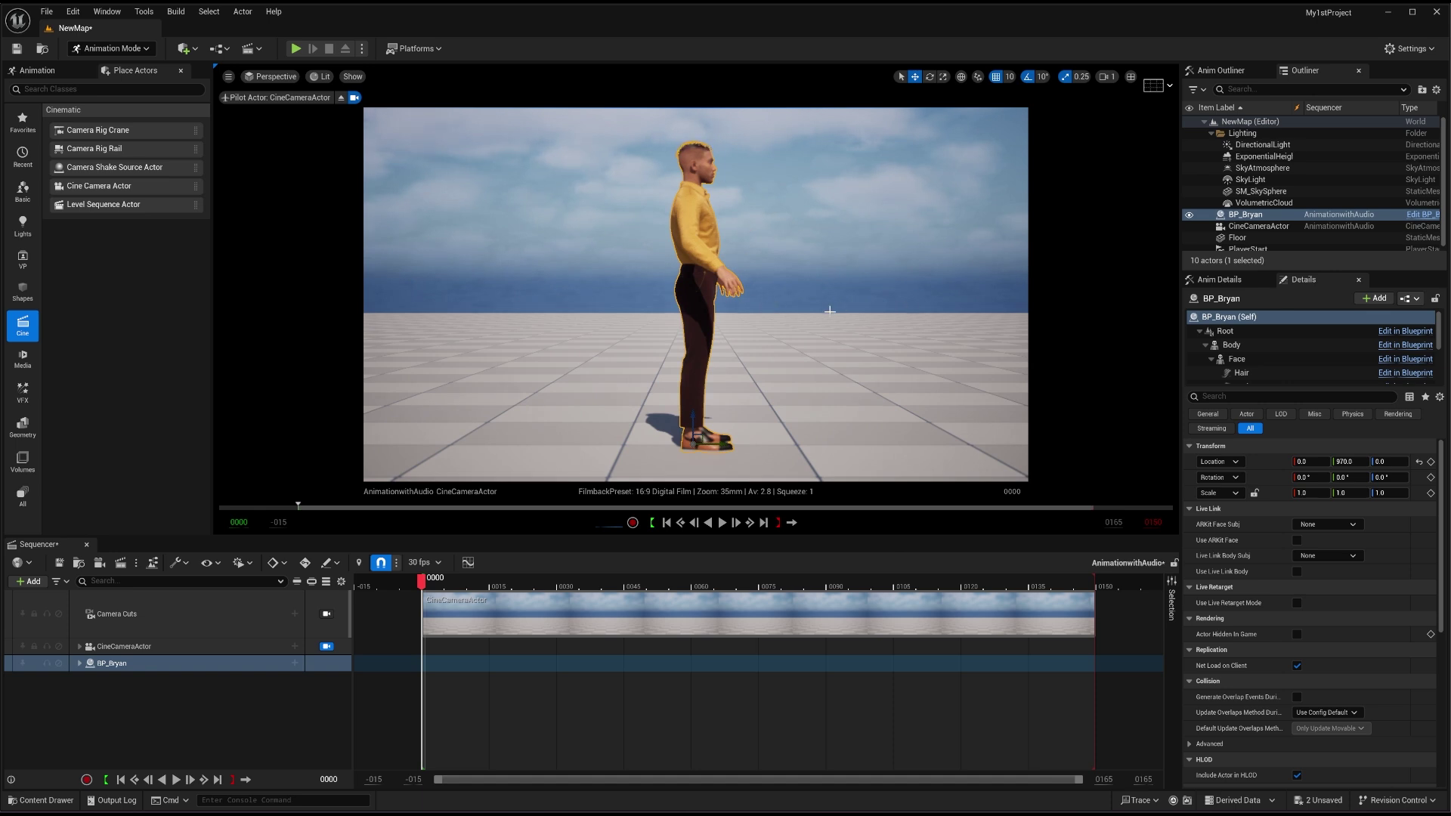
- Orbit and move the camera in for a front-on head-and-shoulders shot of Bryan
left_click_drag(696, 295, 823, 296, "alt")
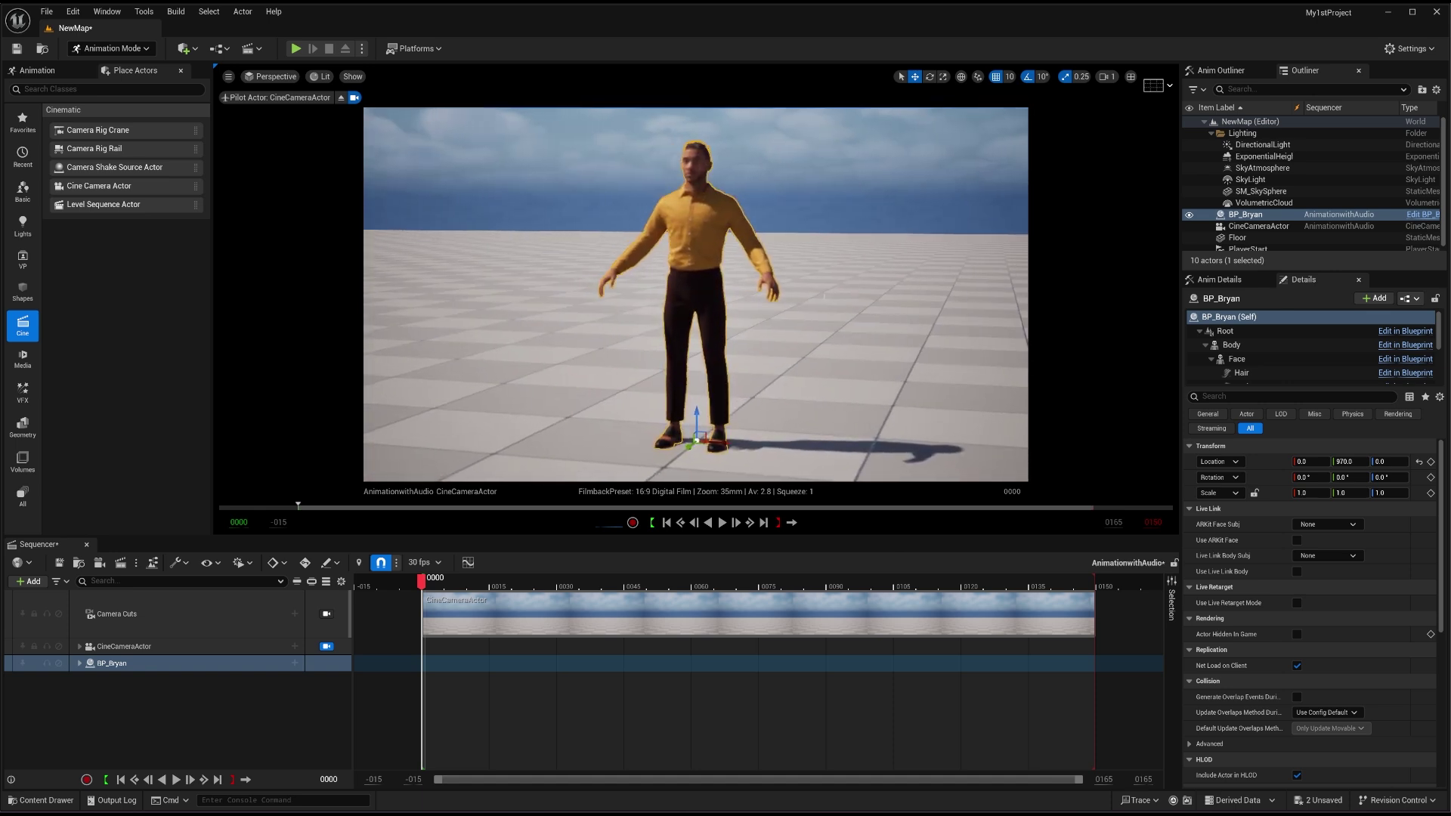
scroll(843, 248, "up", 5)
scroll(832, 223, "down", 2)
middle_click_drag(852, 214, 852, 151)
mouse_move(852, 151)
left_mouse_down()
mouse_move(903, 121)
mouse_move(850, 123)
left_mouse_up()
left_click(205, 687)
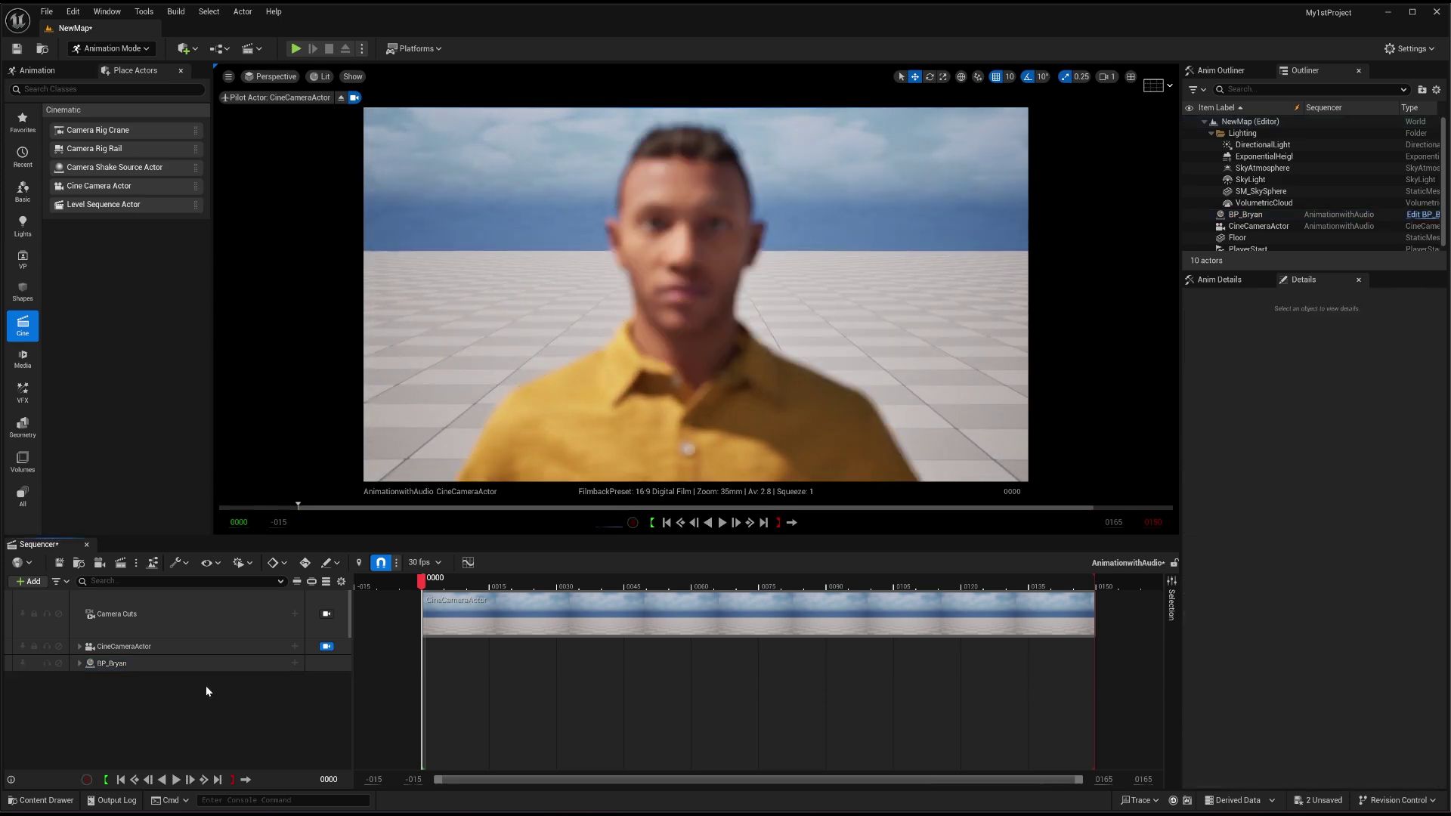
- Focus the cine camera on Bryan's face at about 105.79 cm manual focus distance
left_click(189, 648)
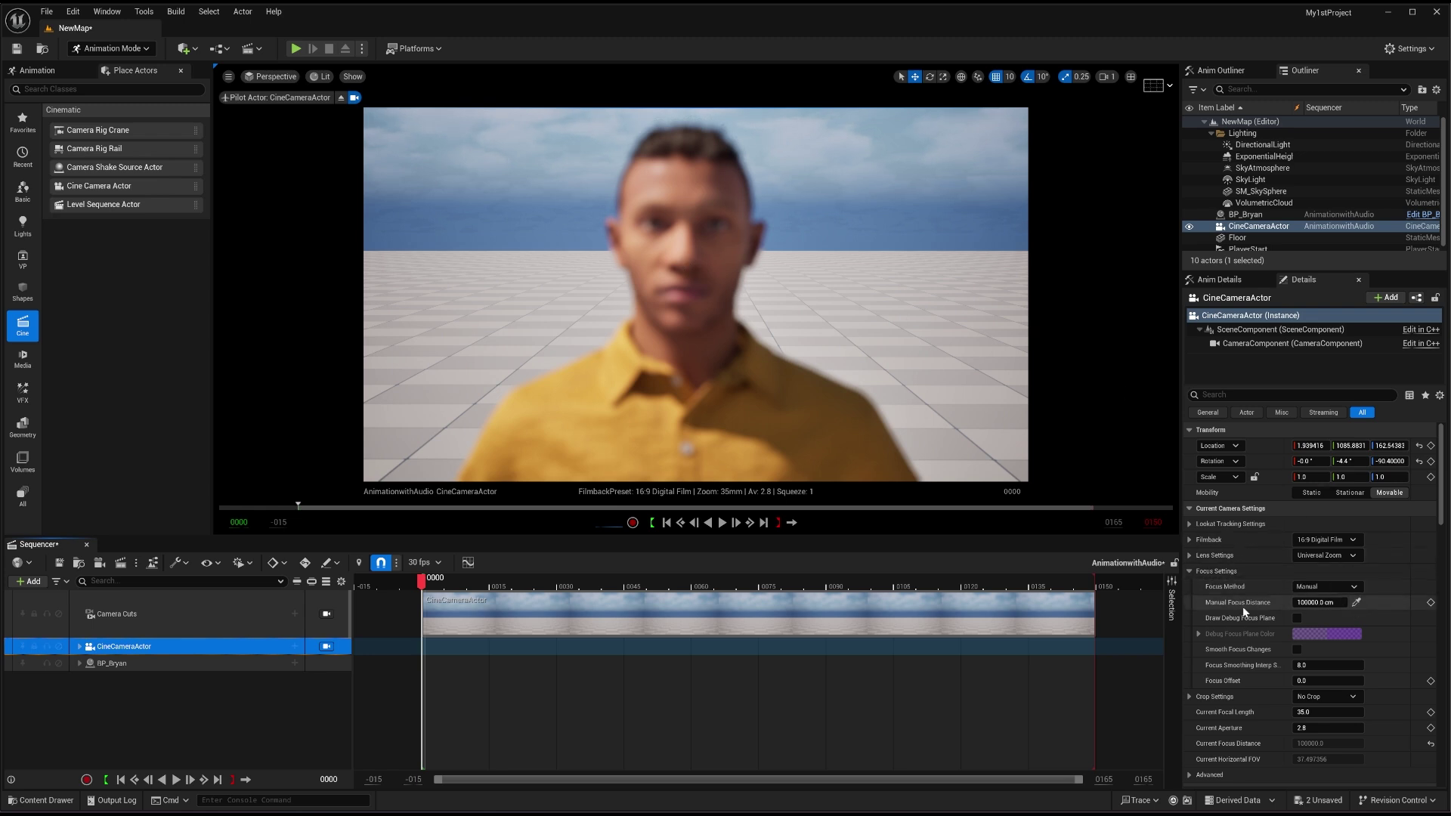
left_click(1357, 602)
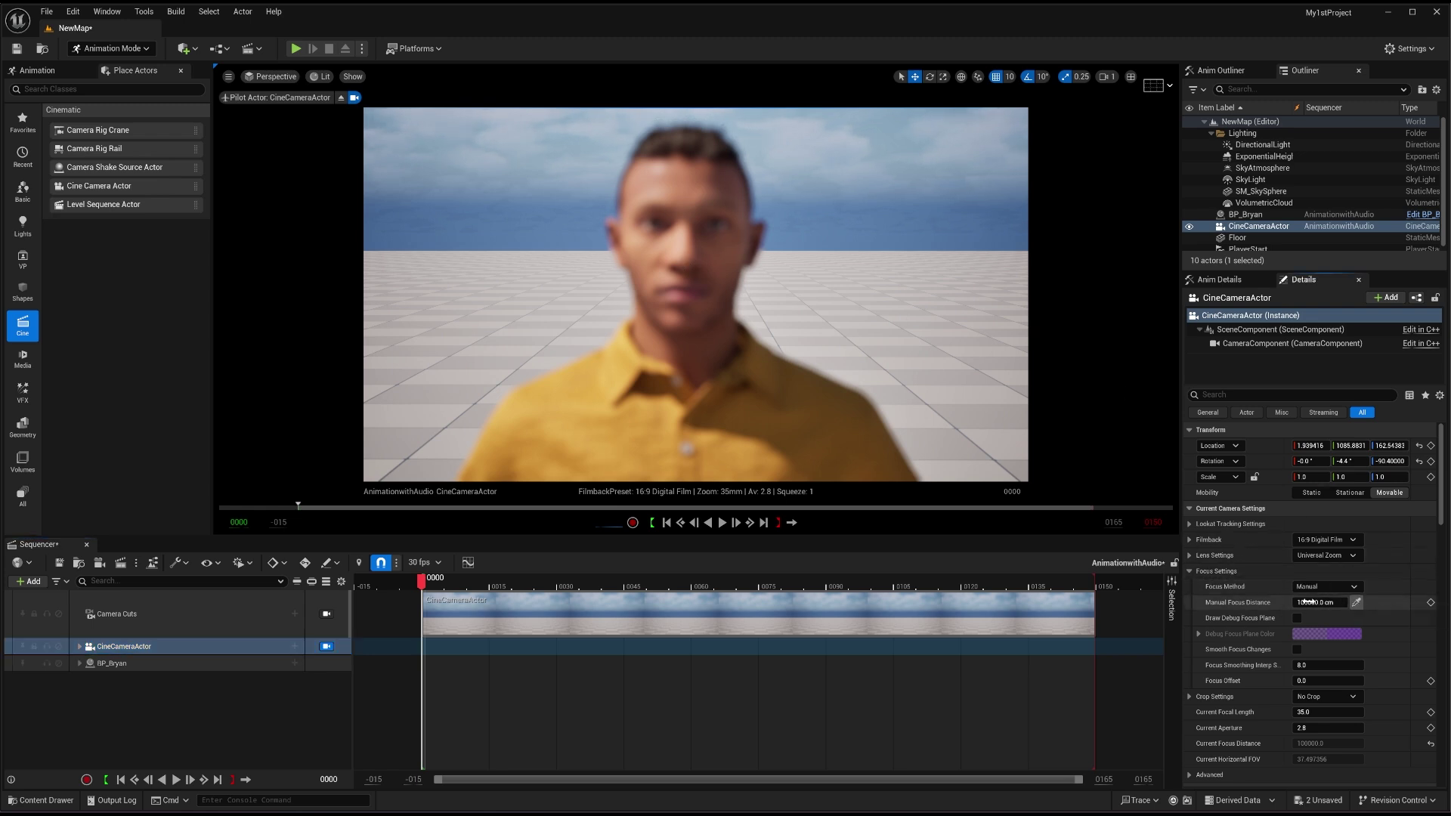
left_click(688, 260)
left_click(1298, 618)
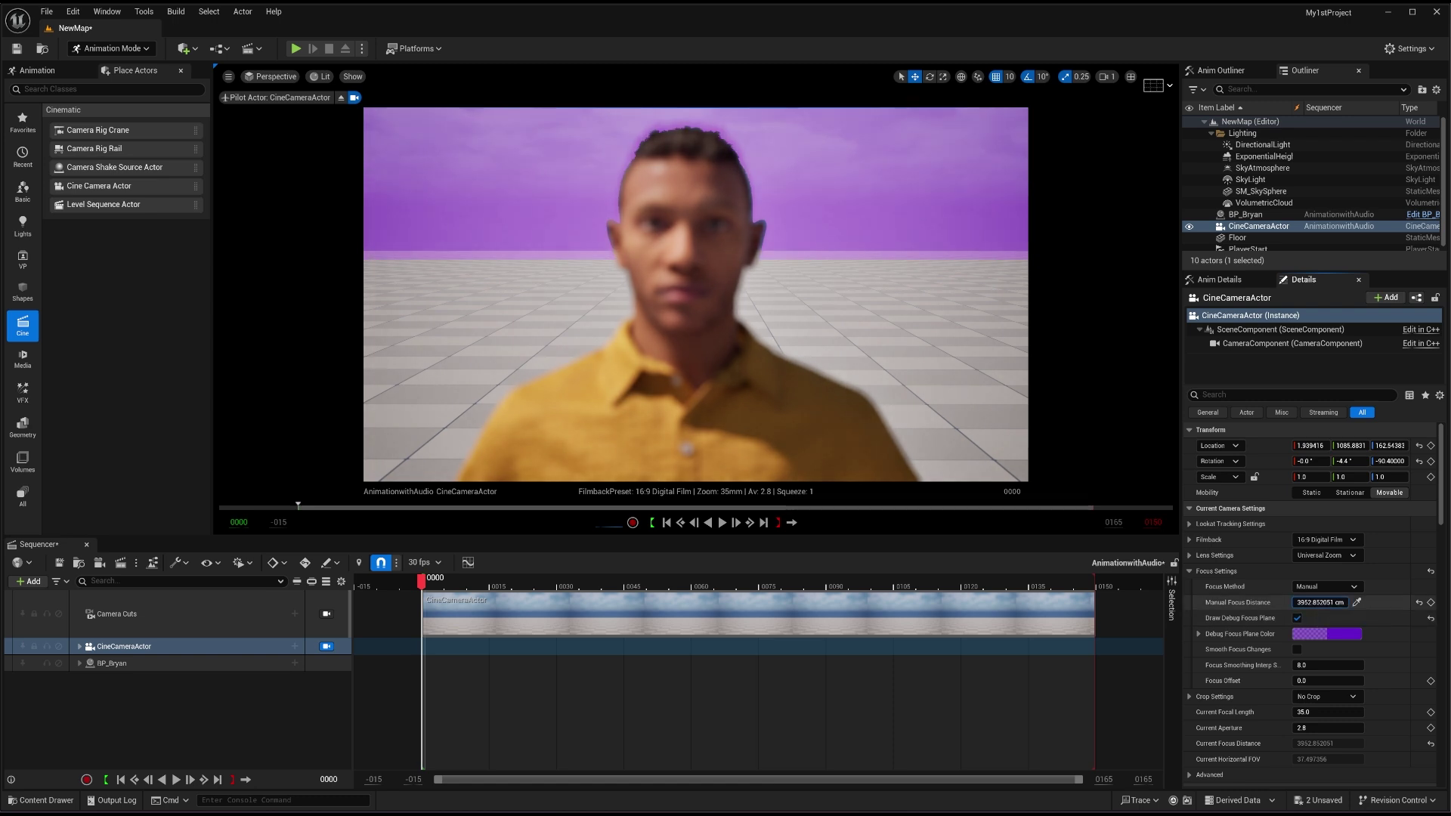
left_click(684, 317)
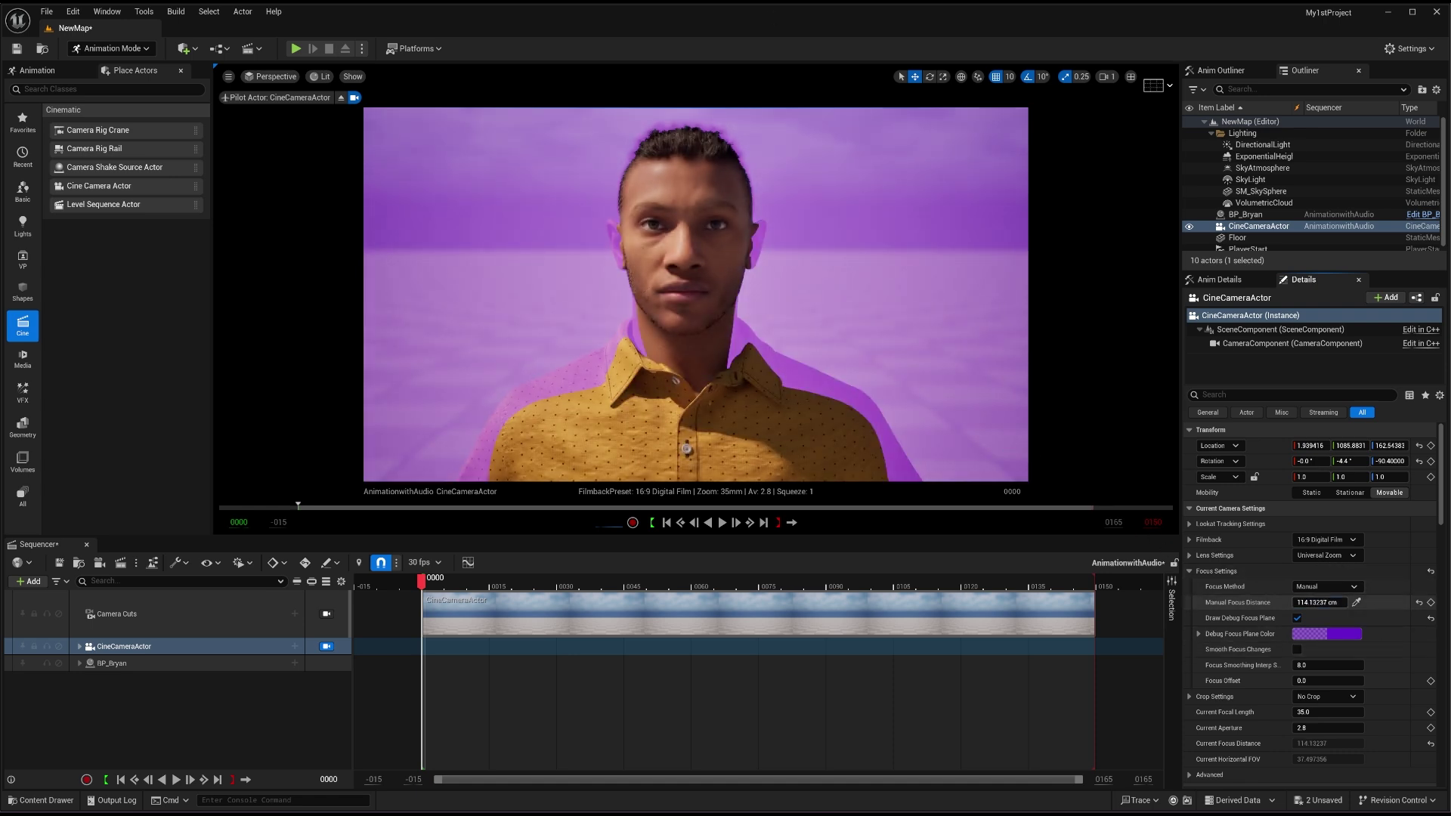
left_click_drag(1317, 603, 1285, 602)
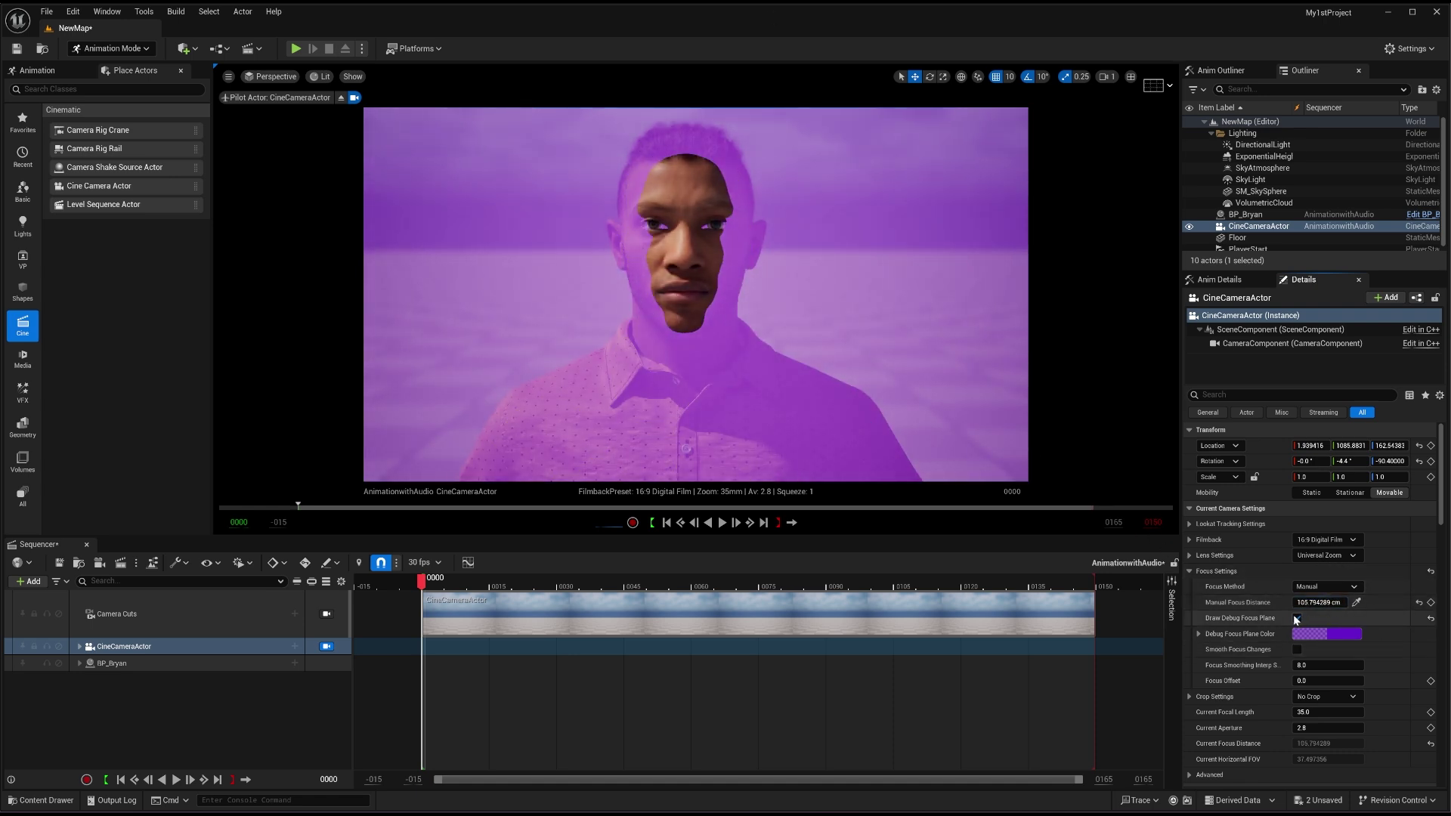
left_click(1296, 618)
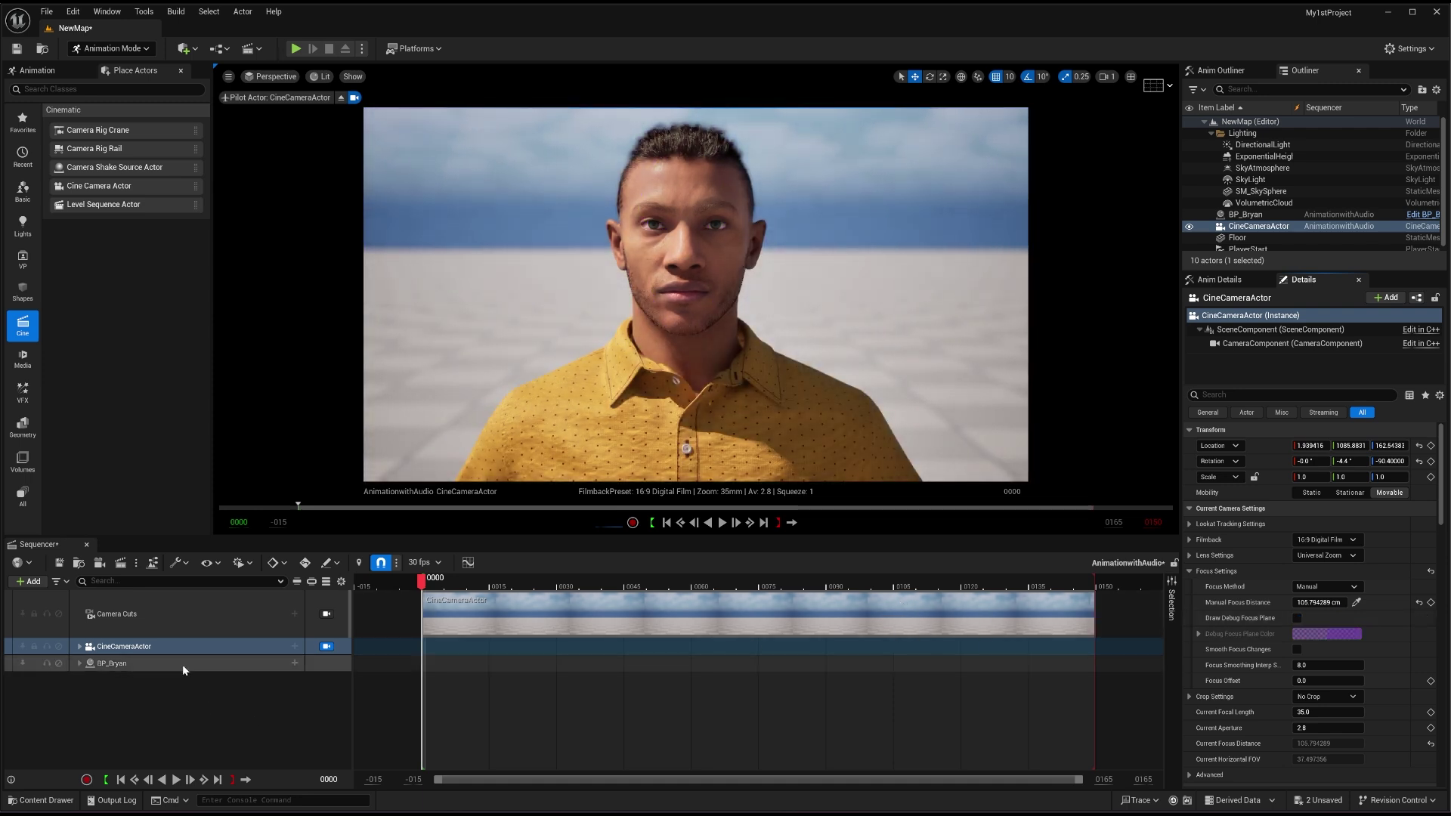
- Add an Audio track with the Monolouge sound, accepting the audio clock source
left_click(31, 581)
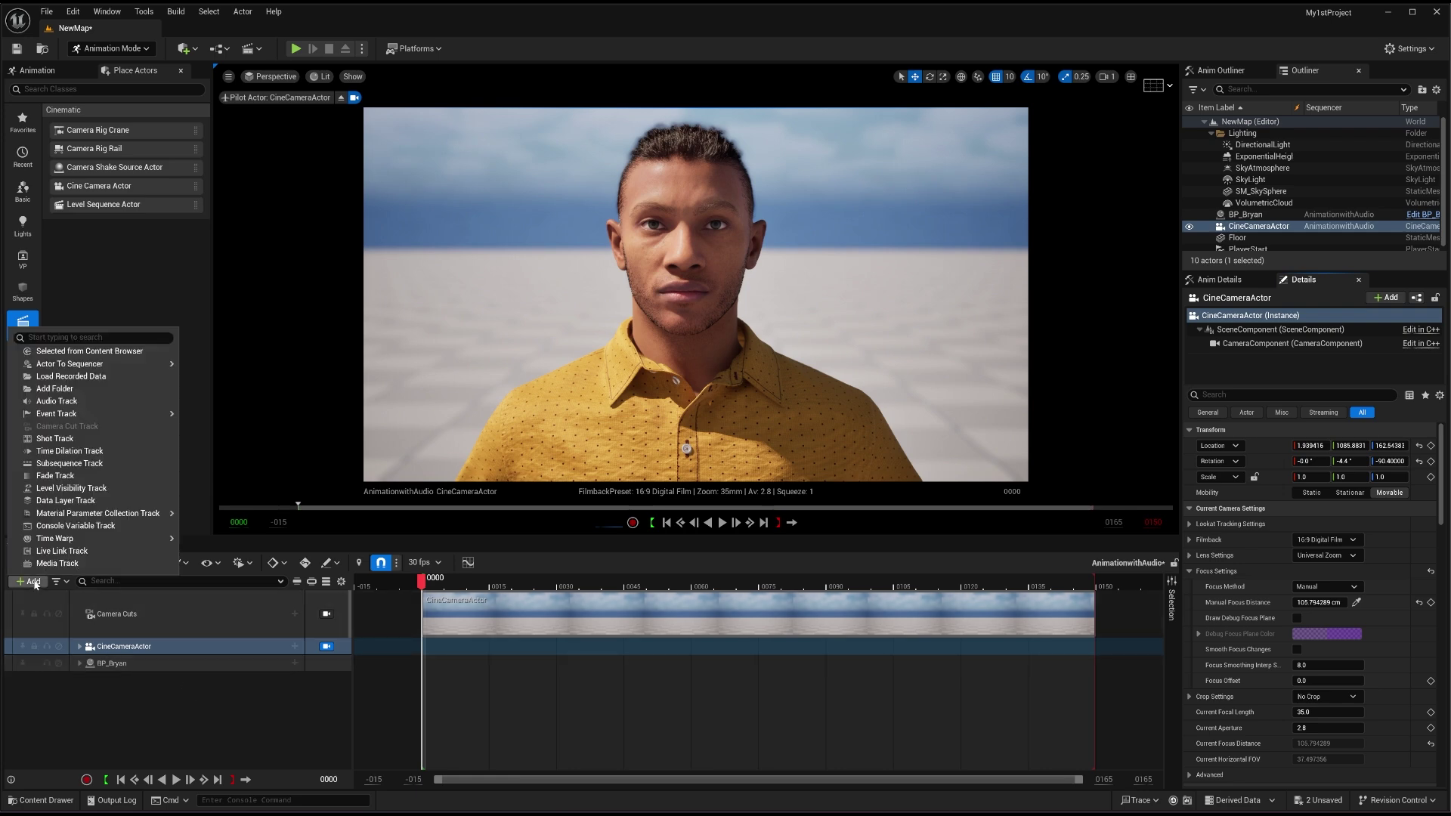
left_click(95, 405)
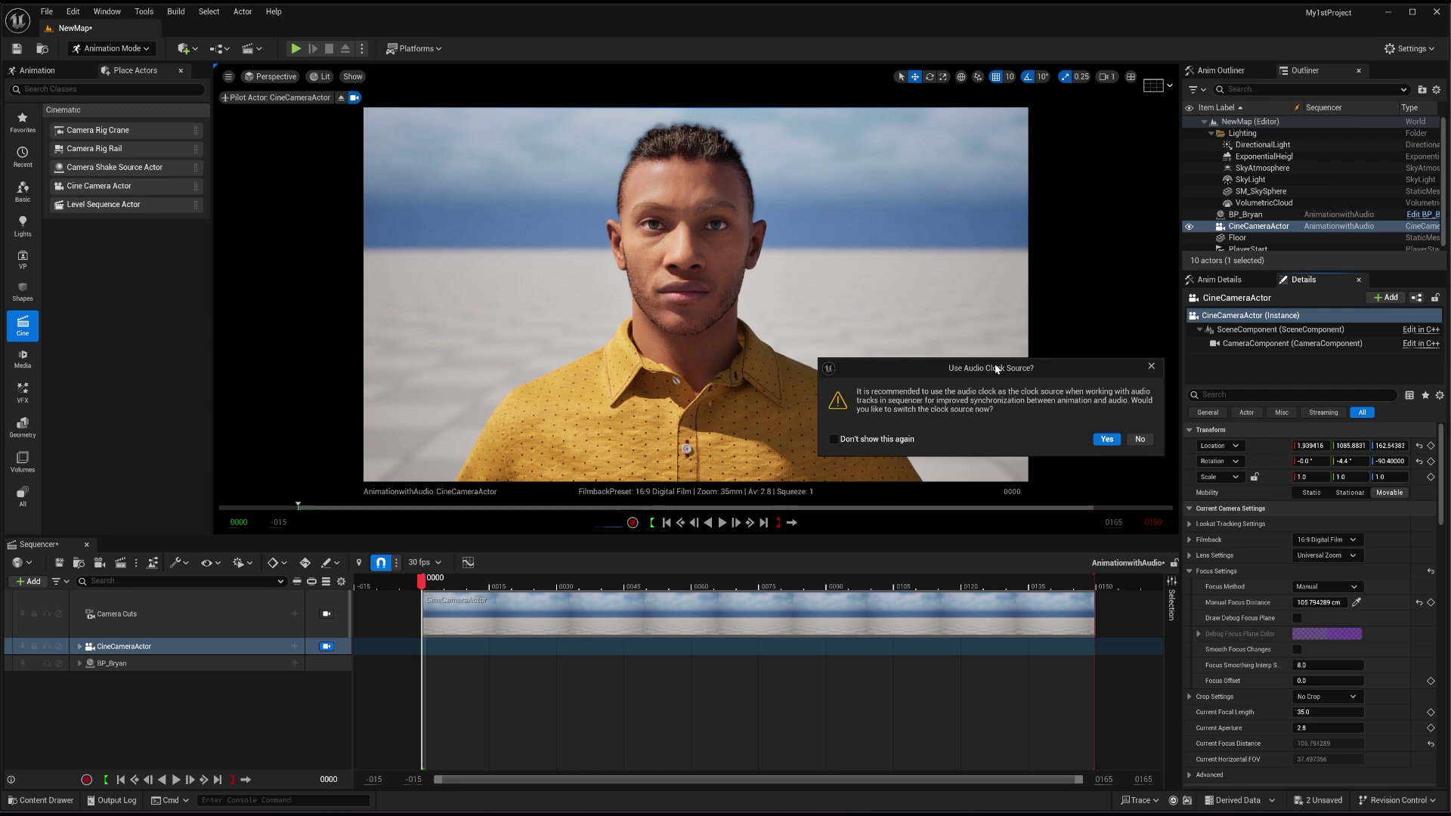
left_click(1107, 440)
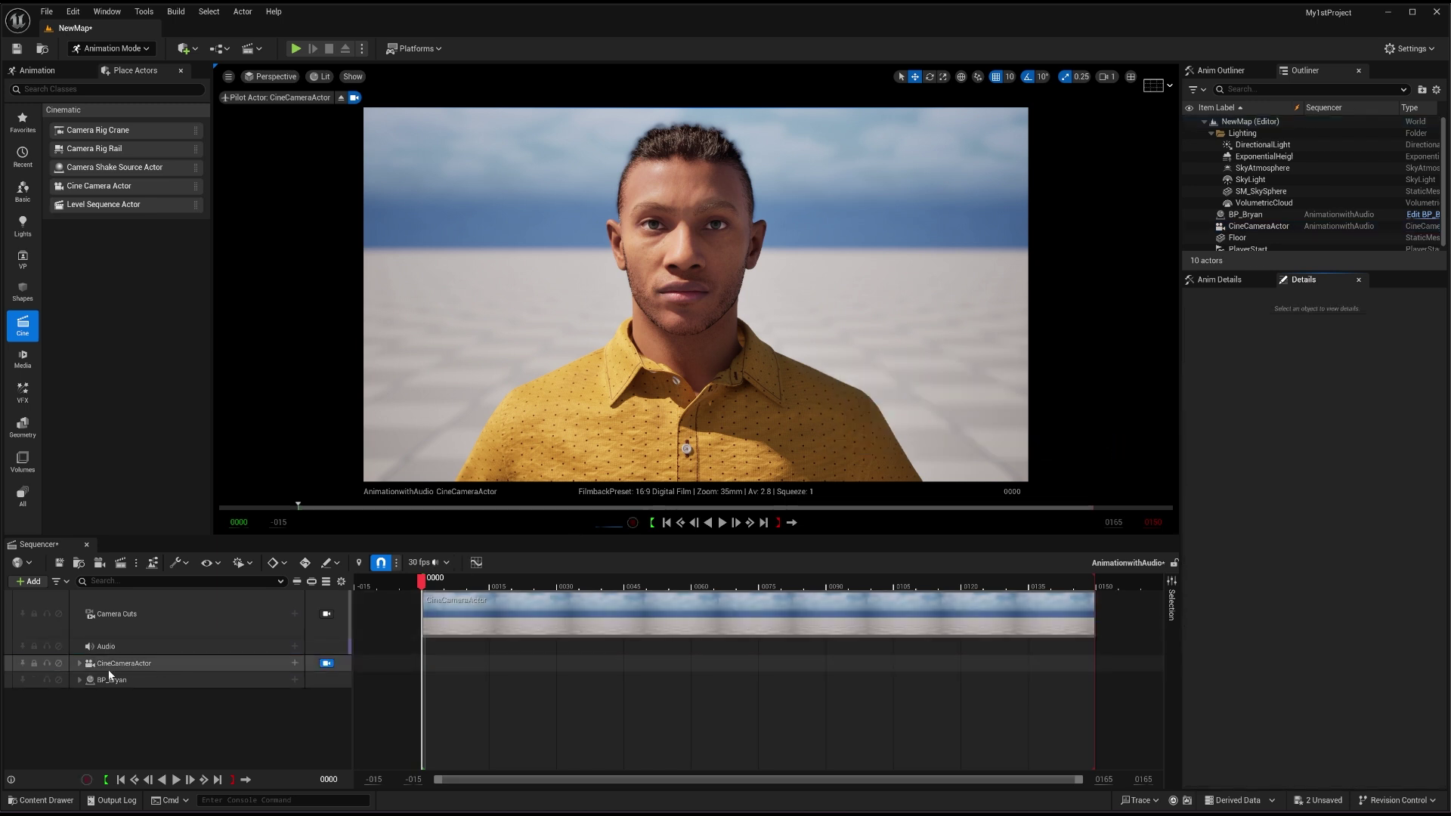
left_click(295, 648)
left_click_drag(577, 521, 587, 568)
left_click(375, 548)
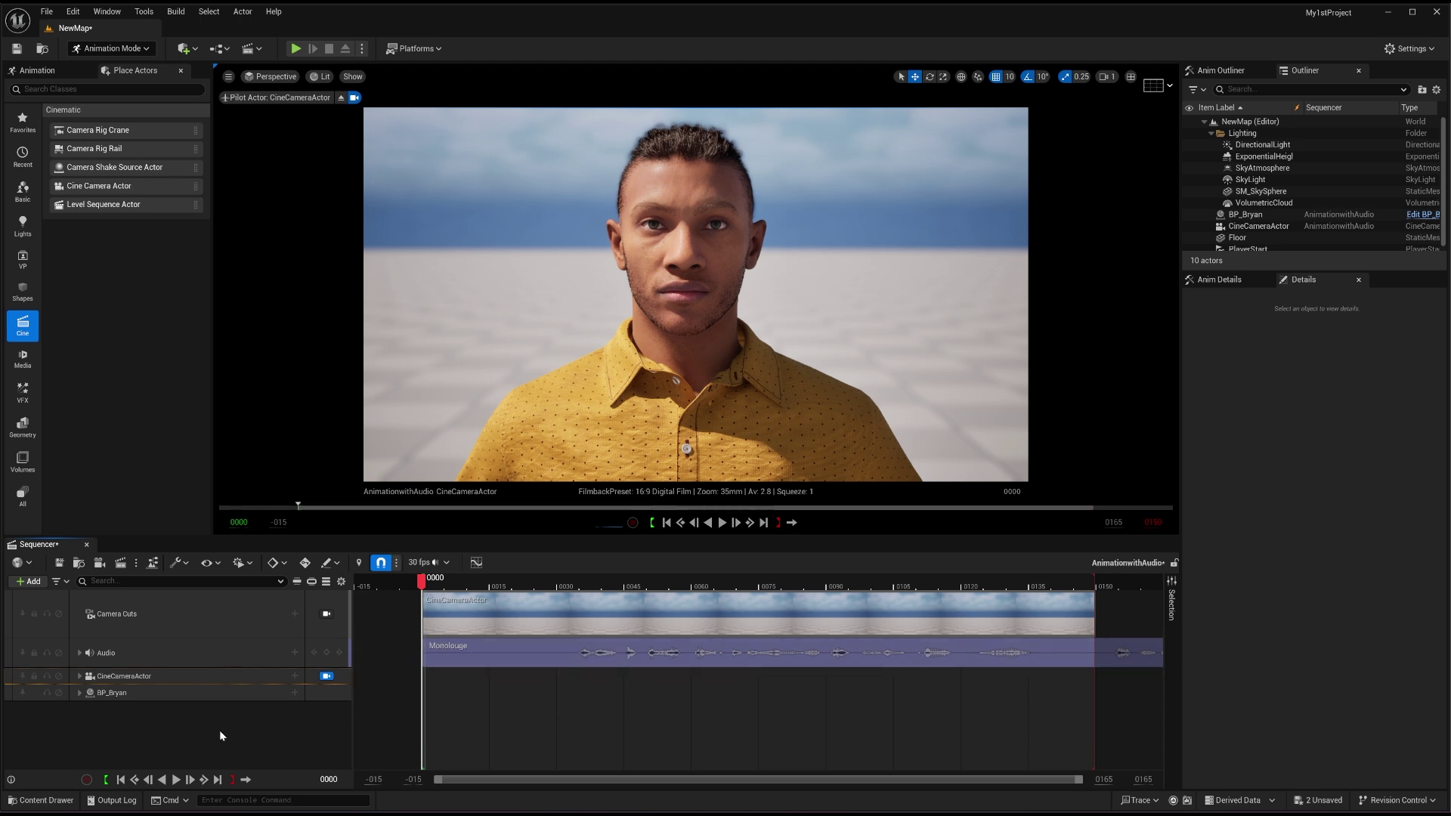
- Add an Animation track playing Animation_Audio-Connector to BP_Bryan's Face
left_click(80, 693)
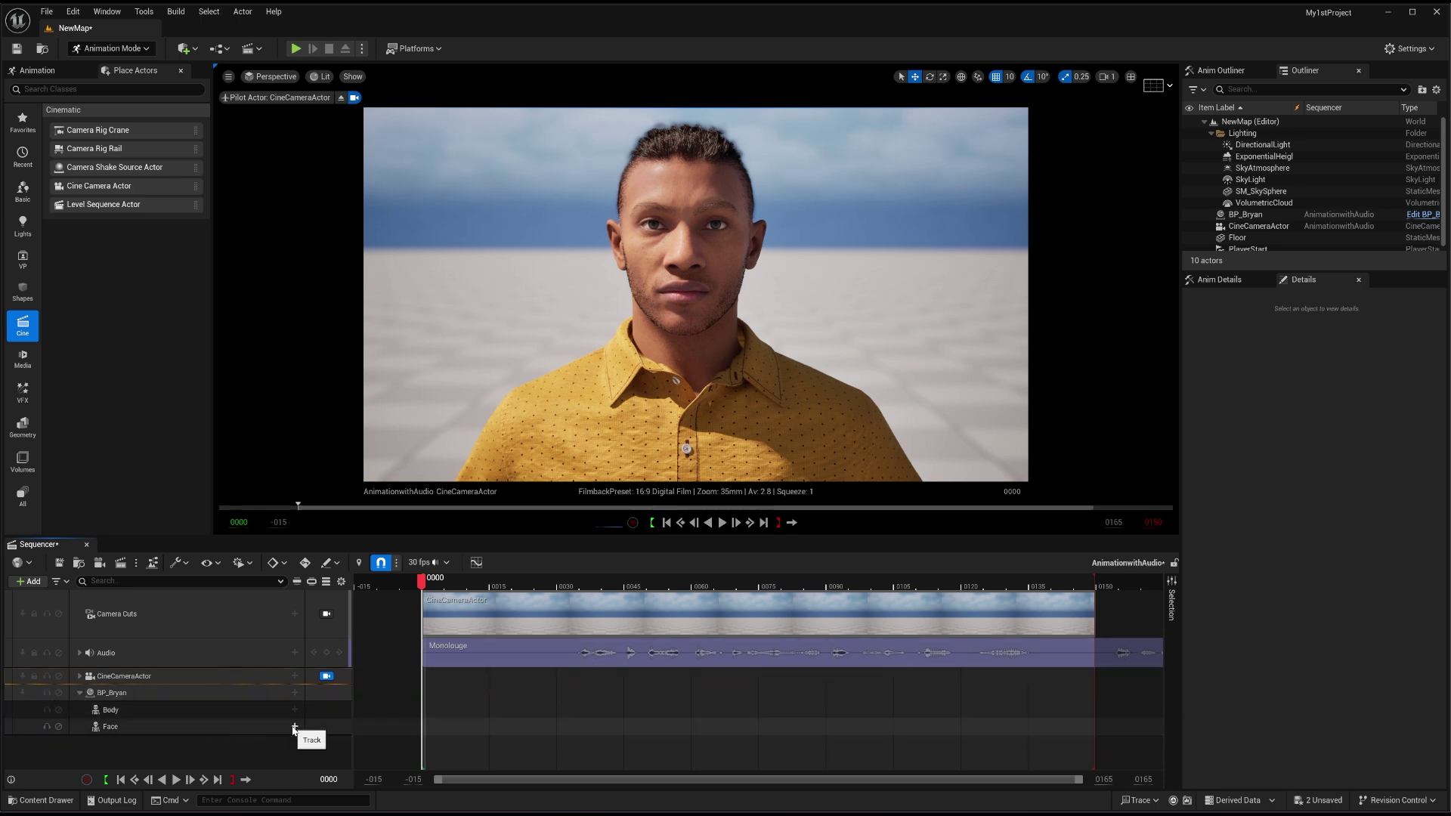
left_click(295, 727)
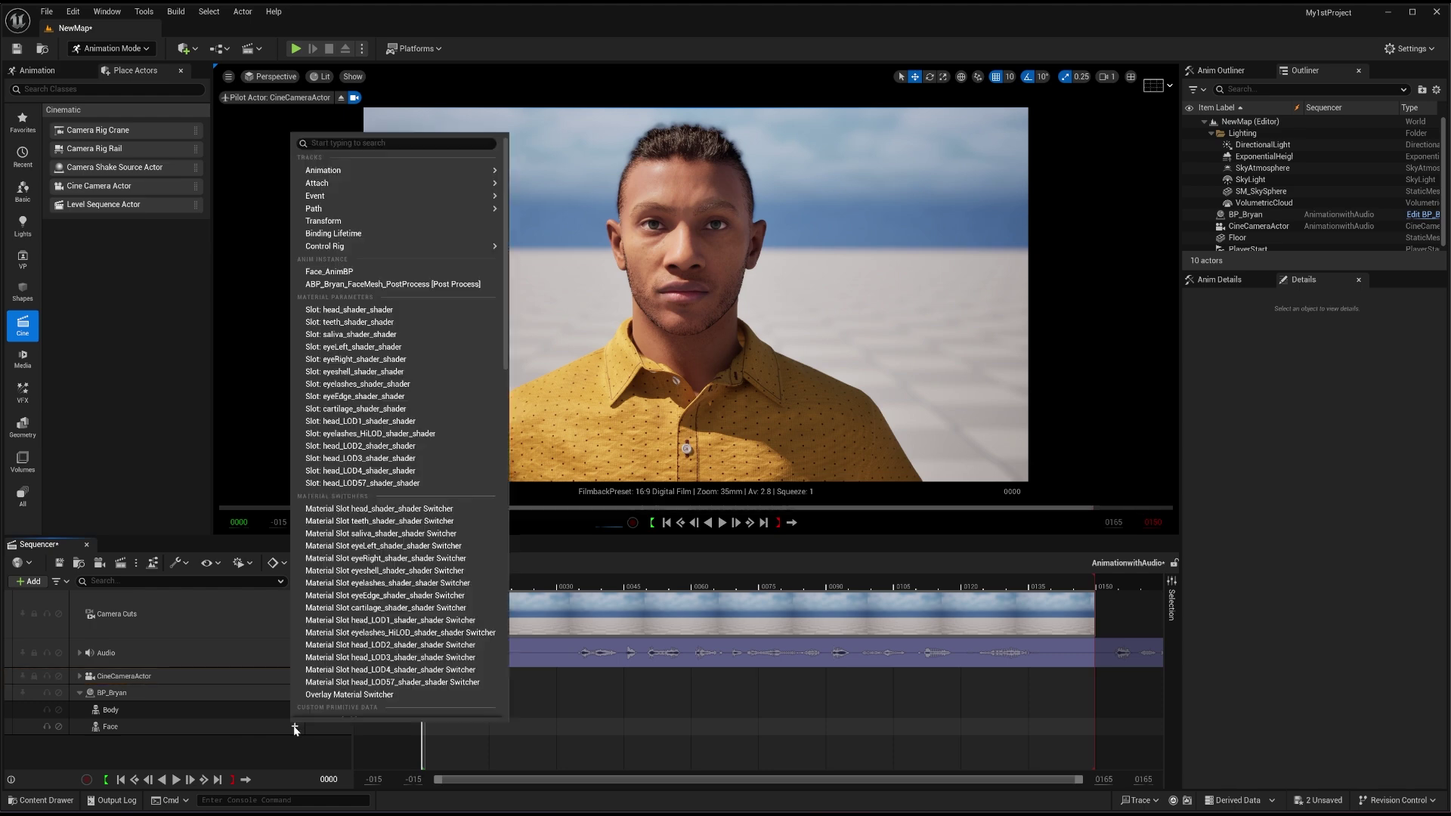
mouse_move(375, 172)
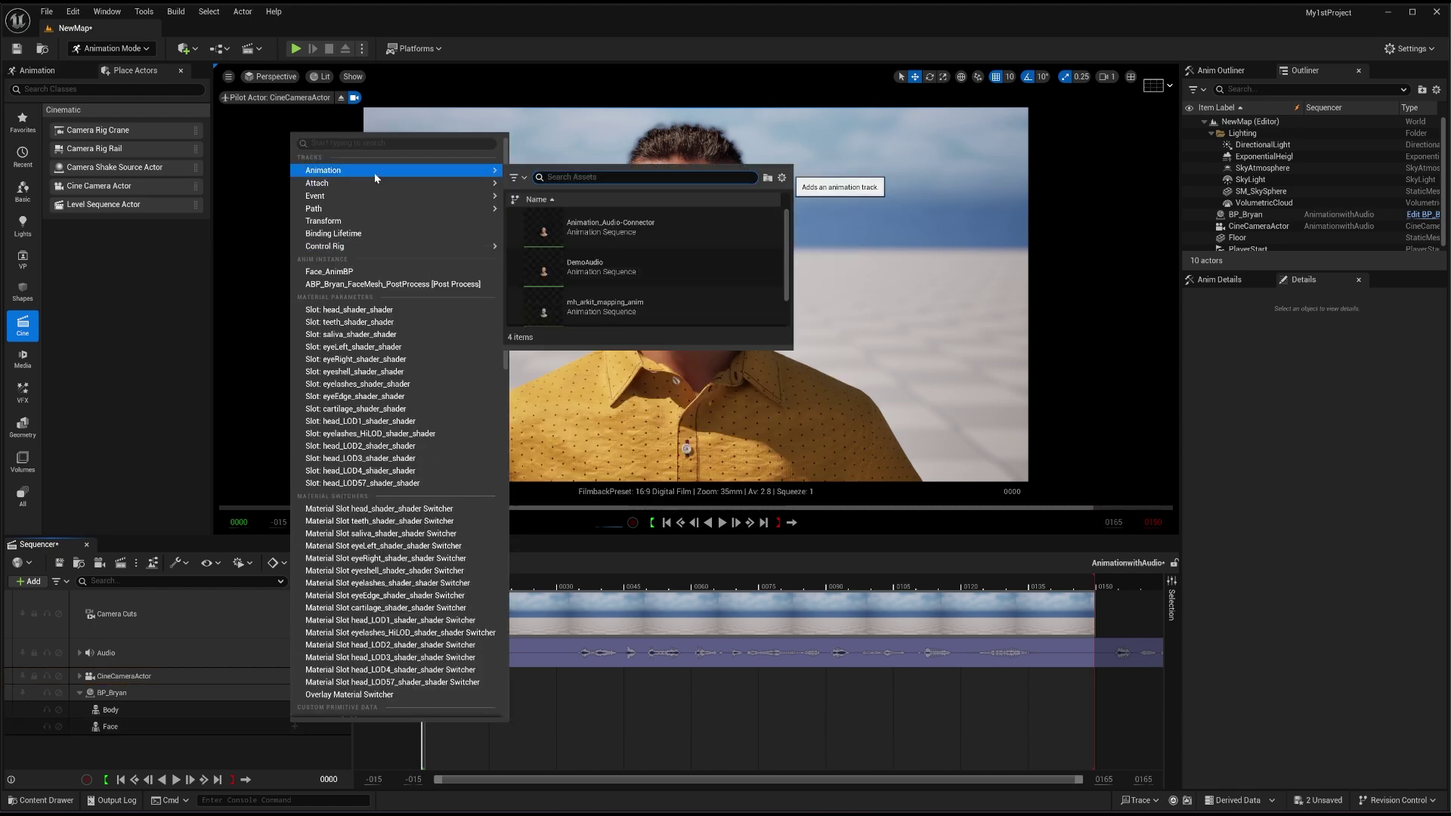
mouse_move(604, 224)
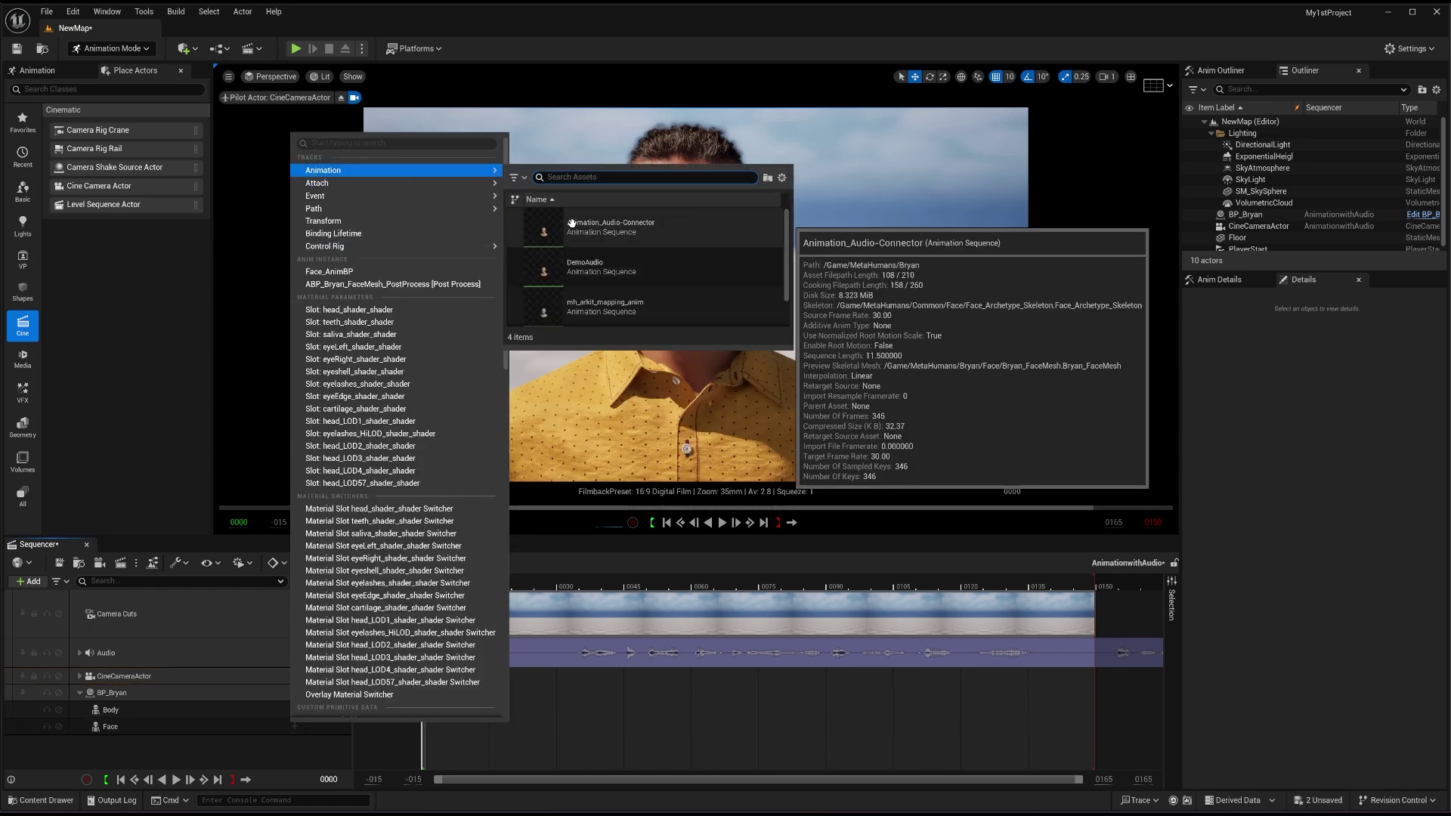
left_click(652, 225)
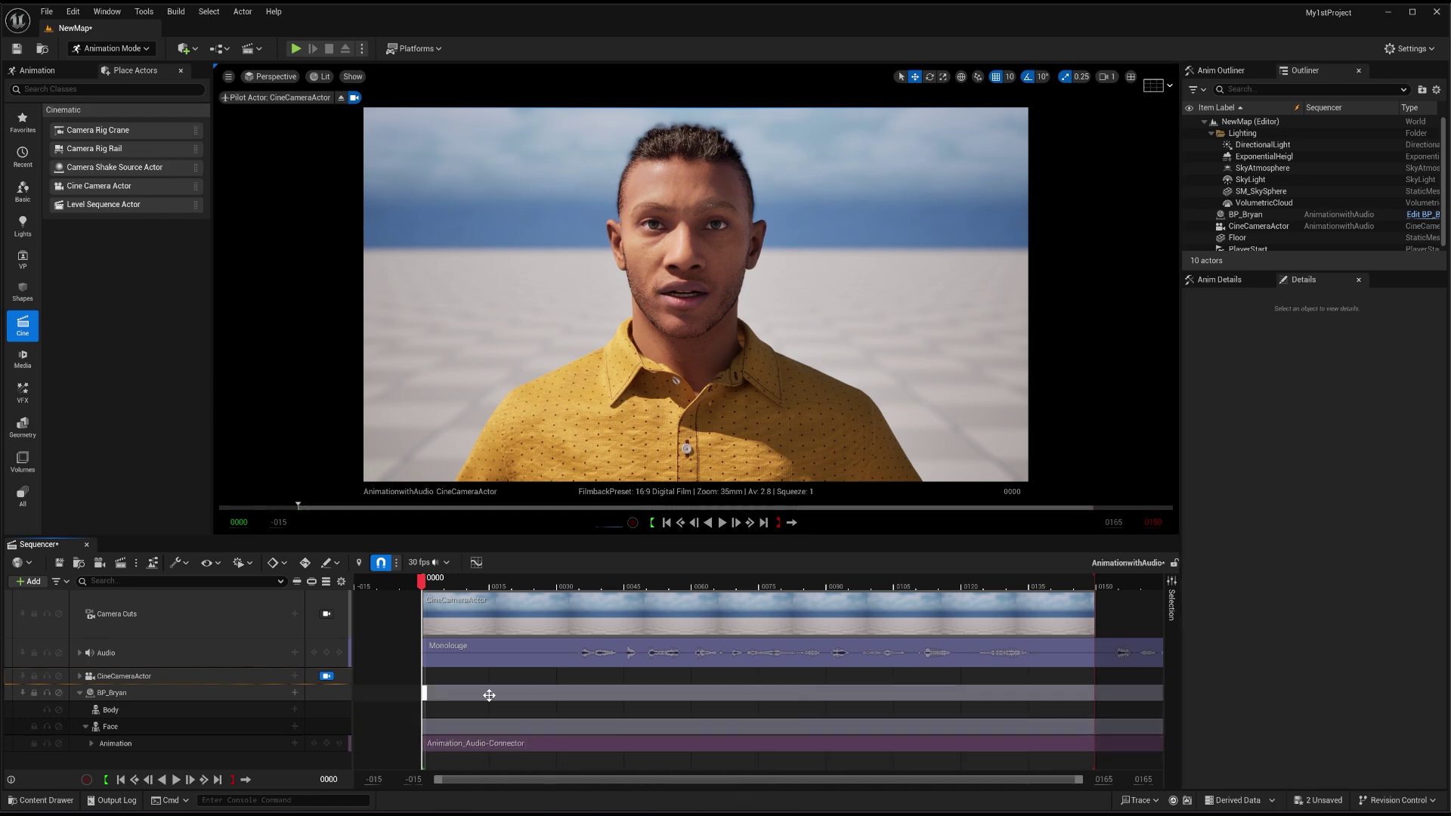
left_click(80, 693)
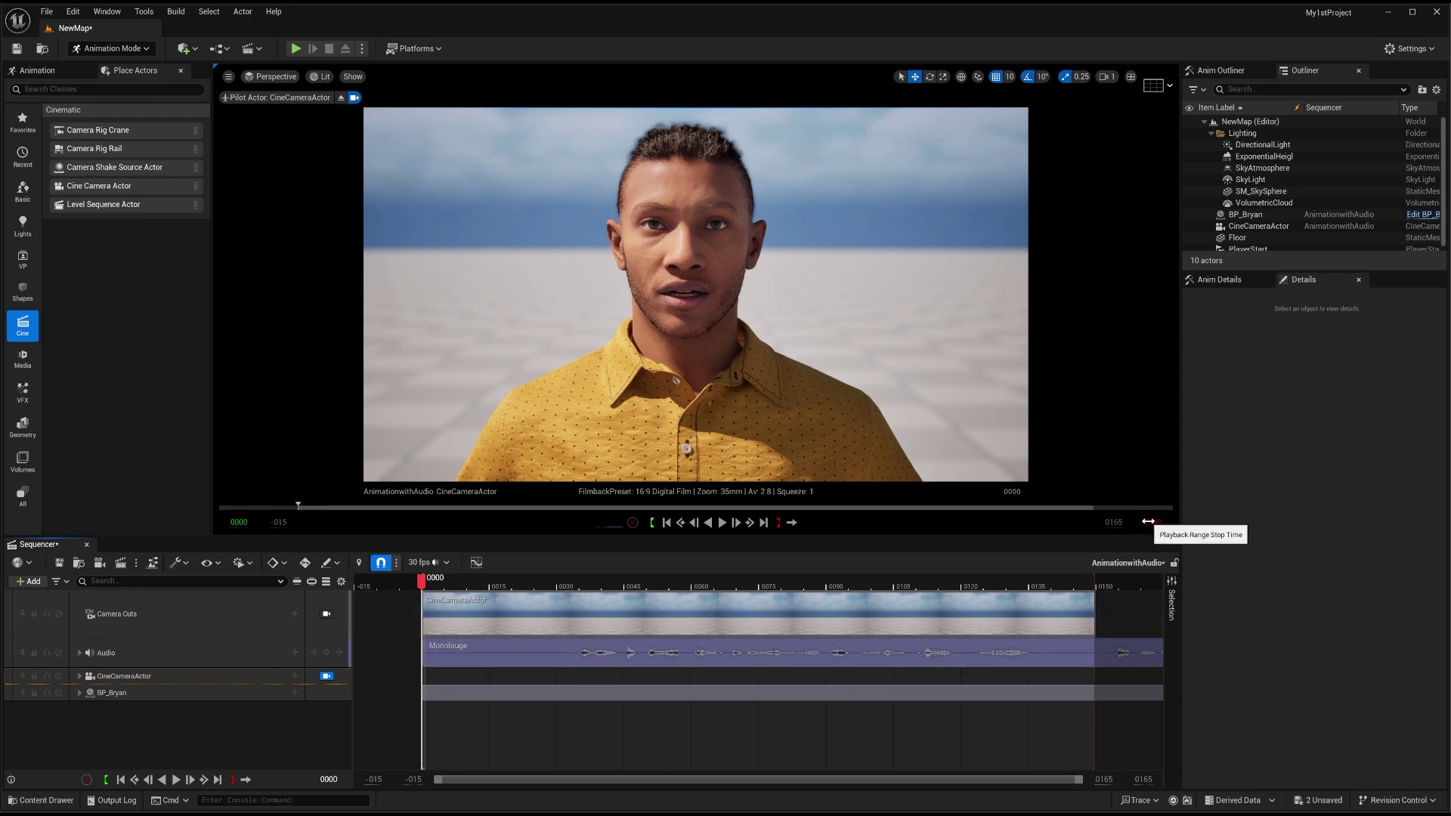
- Stretch the AnimationwithAudio playback end and camera cut to the audio's end at frame 0358, then play it
left_click_drag(1147, 522, 1154, 522)
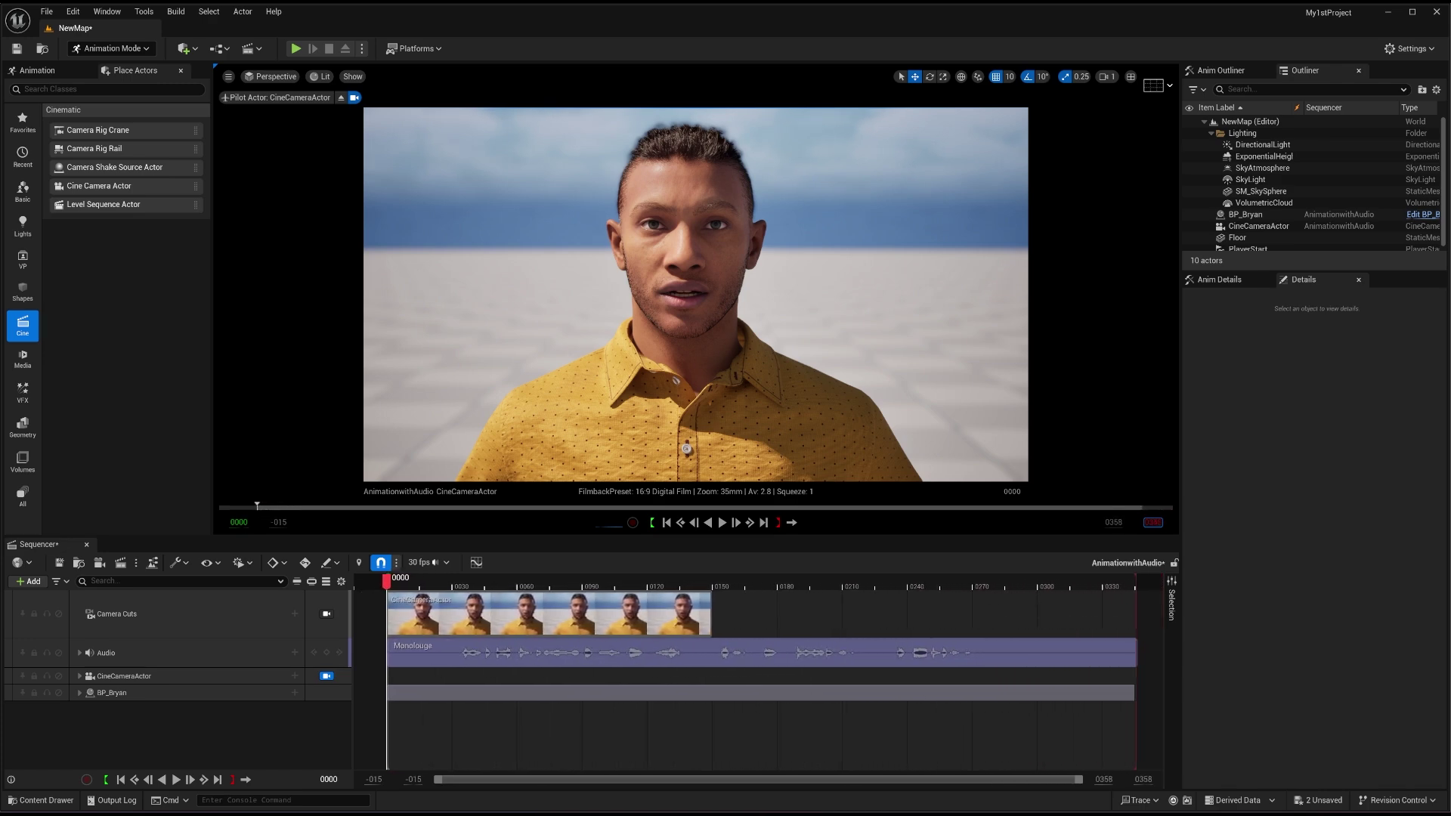
left_click_drag(710, 619, 1138, 620)
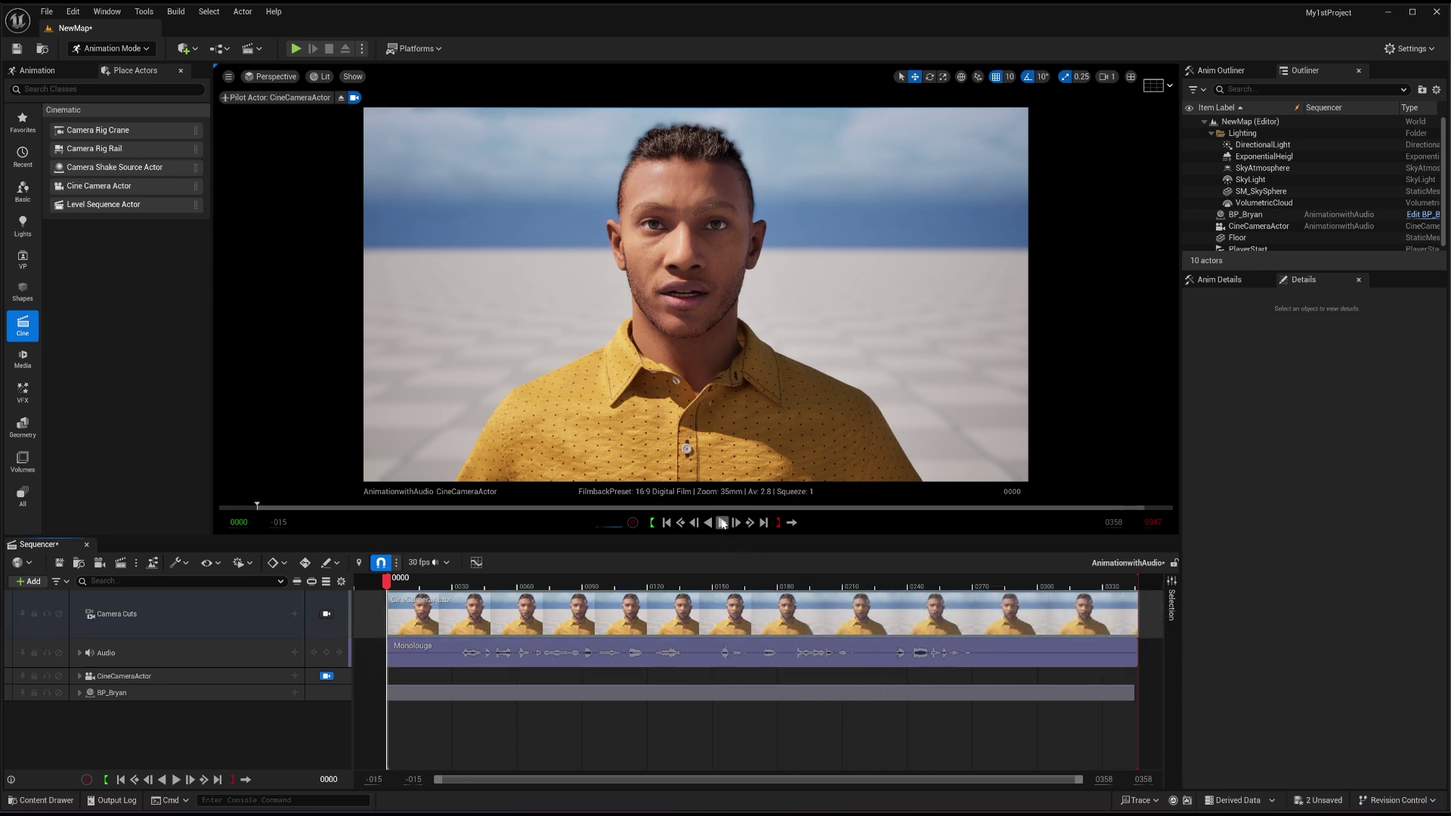
left_click(722, 523)
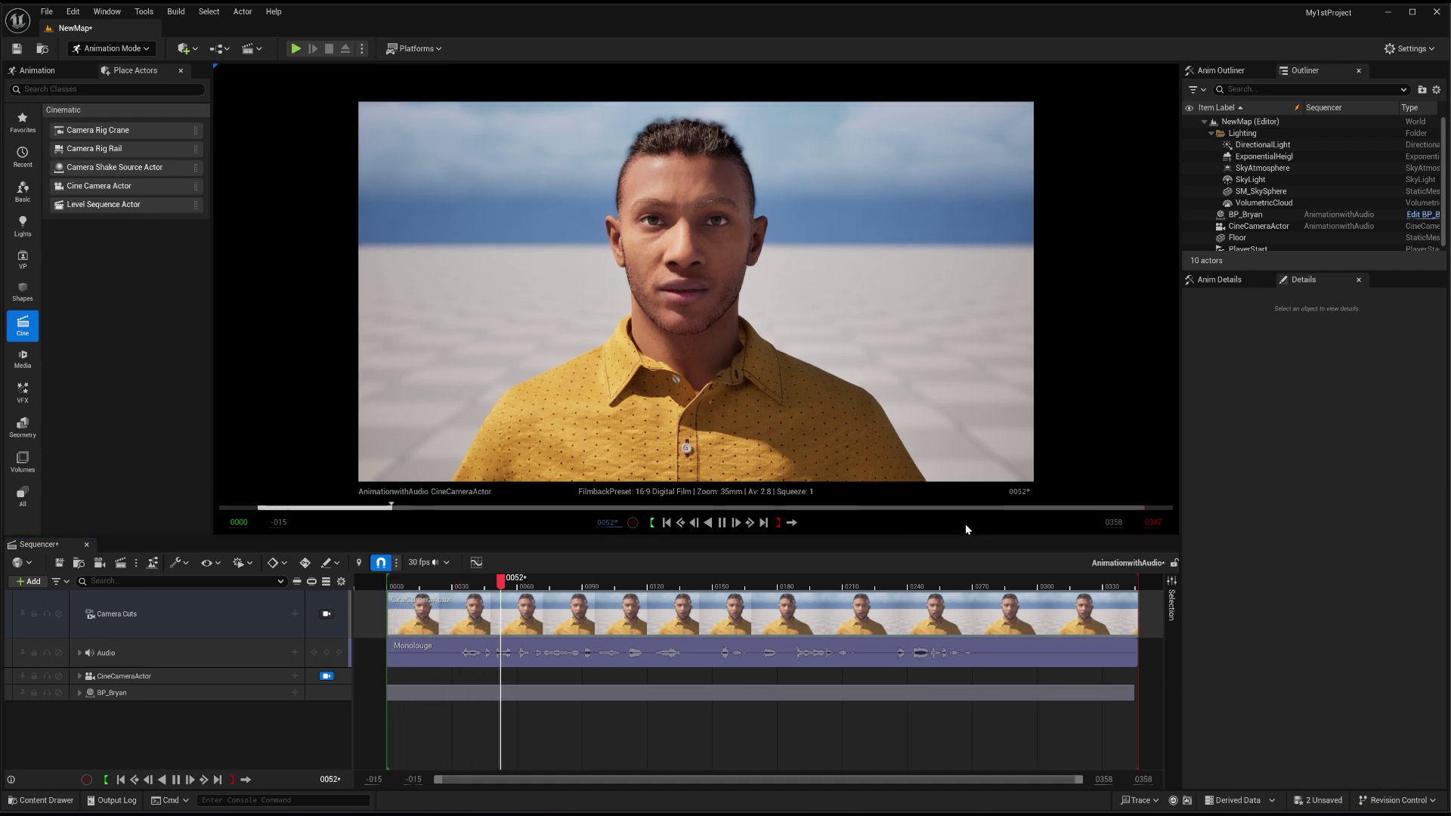